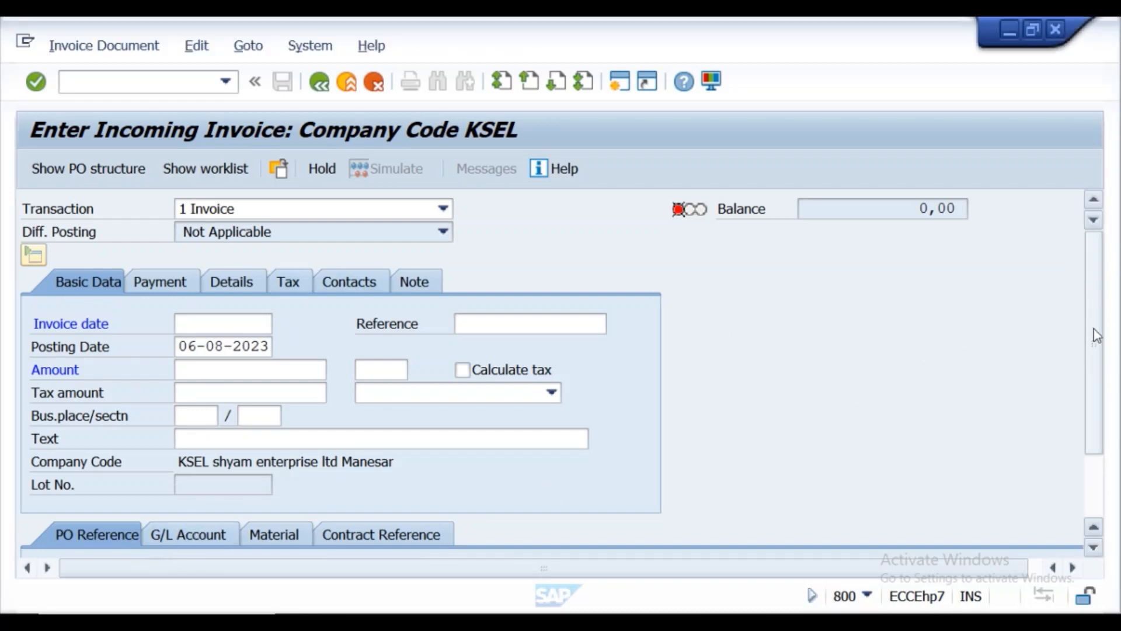
# Reference the invoice to the first purchase order in the input history
pyautogui.scroll(-3, 1097, 353)
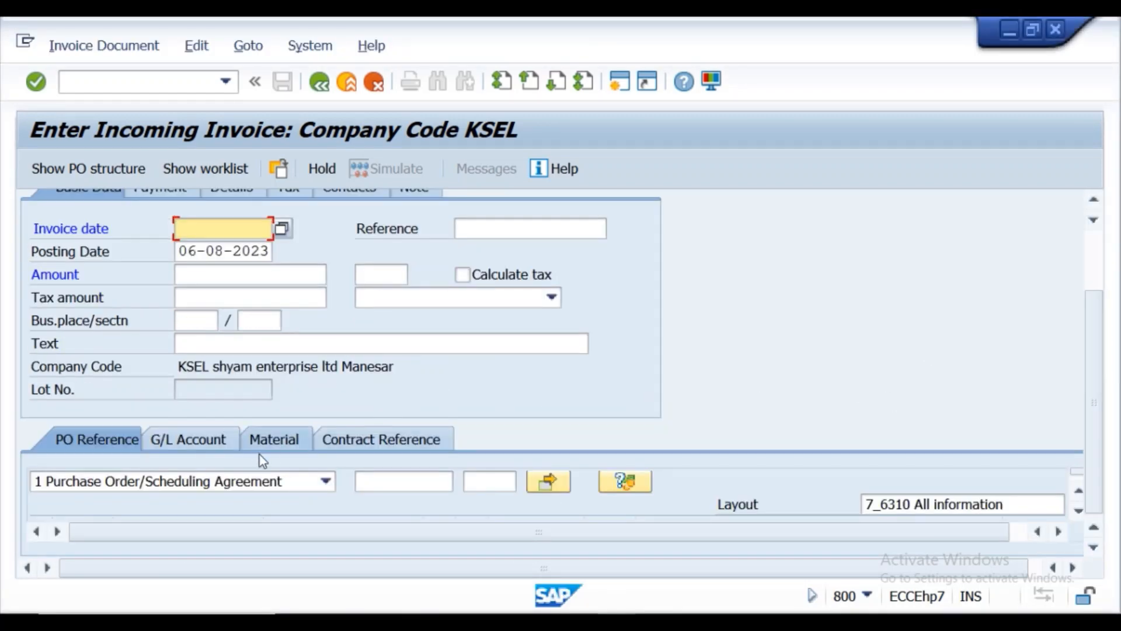
pyautogui.click(383, 481)
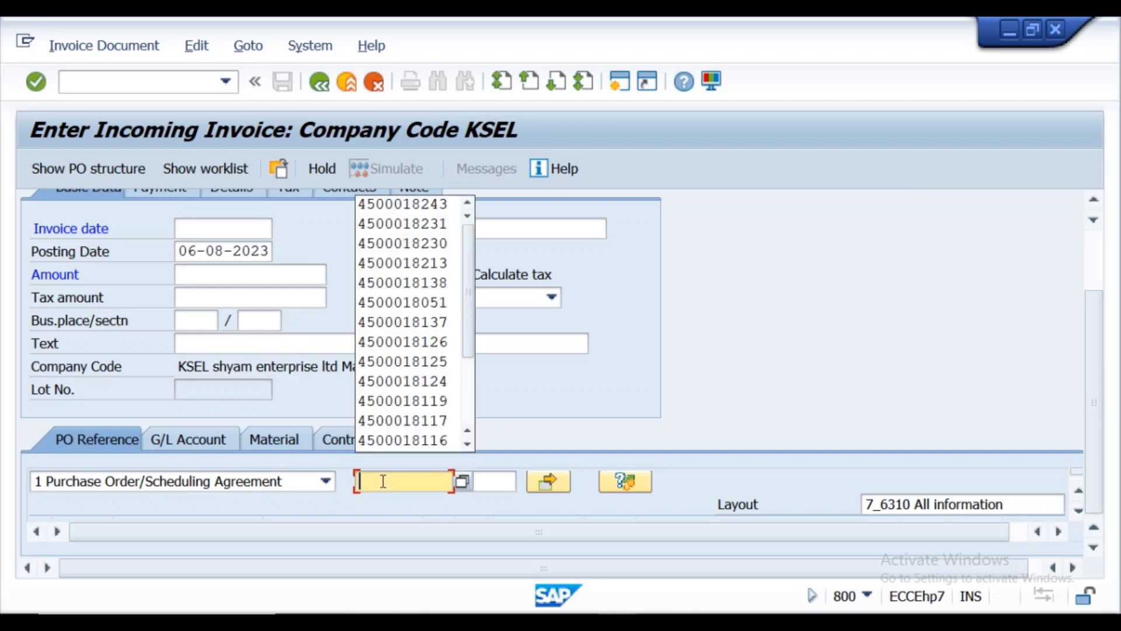
pyautogui.click(414, 205)
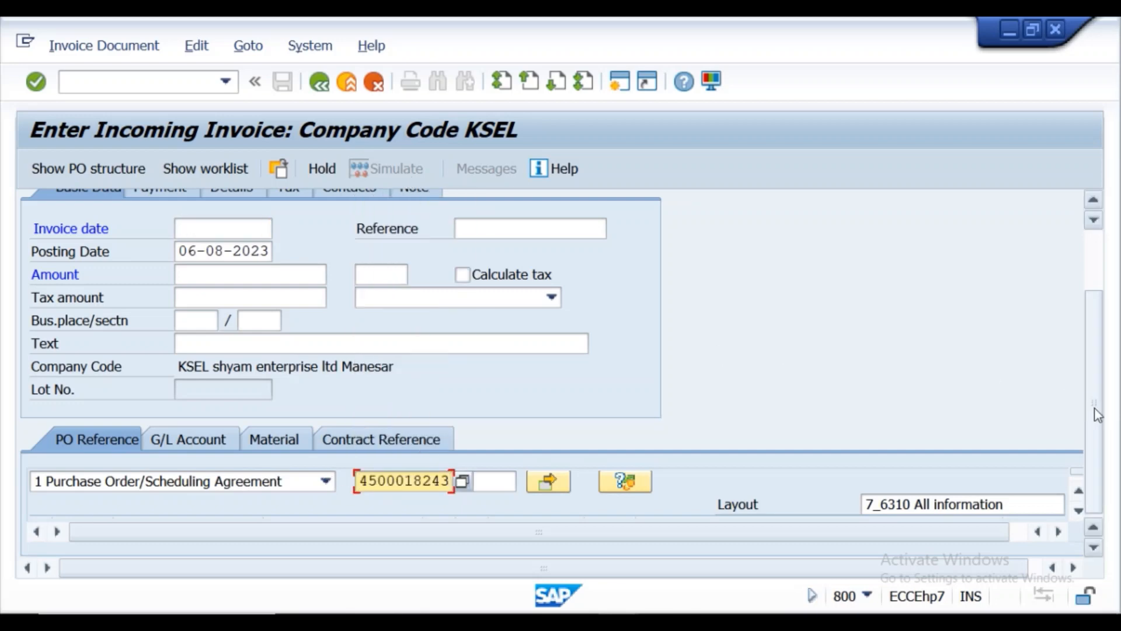
# Set the invoice date to 06-08-2023 and load the purchase order's item into the invoice
pyautogui.moveTo(1095, 408); pyautogui.dragTo(1100, 307)
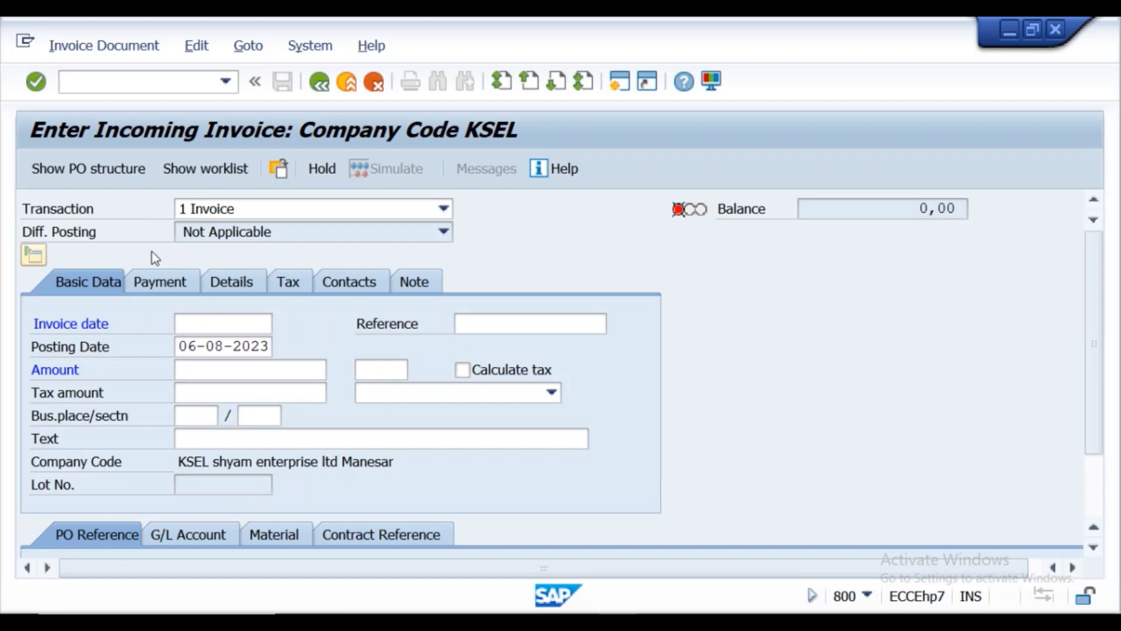
pyautogui.click(195, 328)
pyautogui.press('Down')
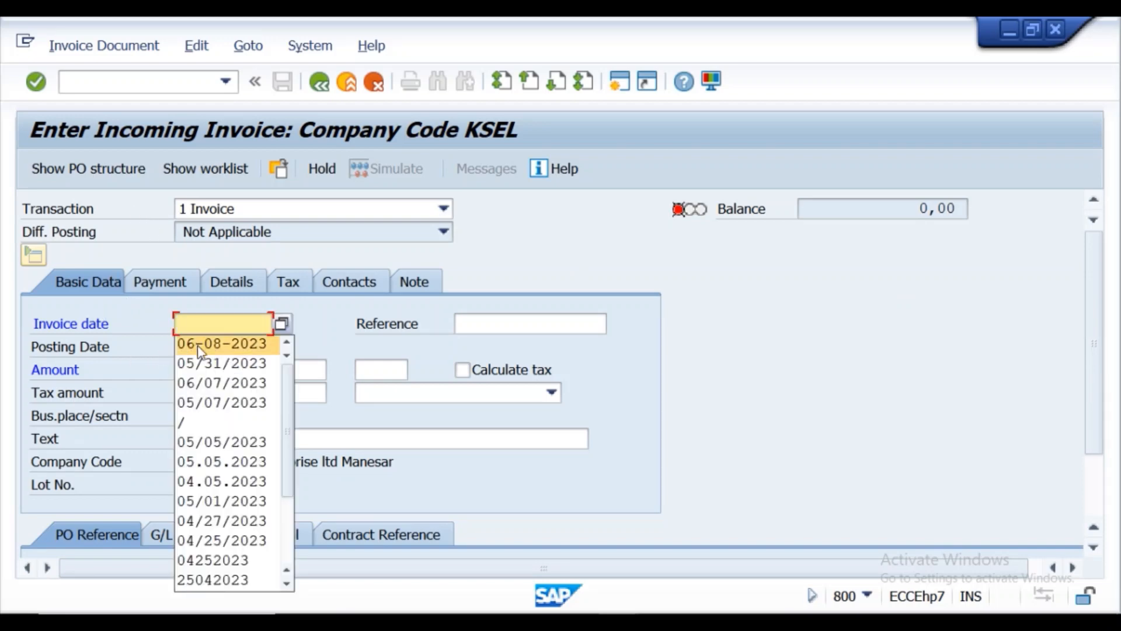
pyautogui.press('Return')
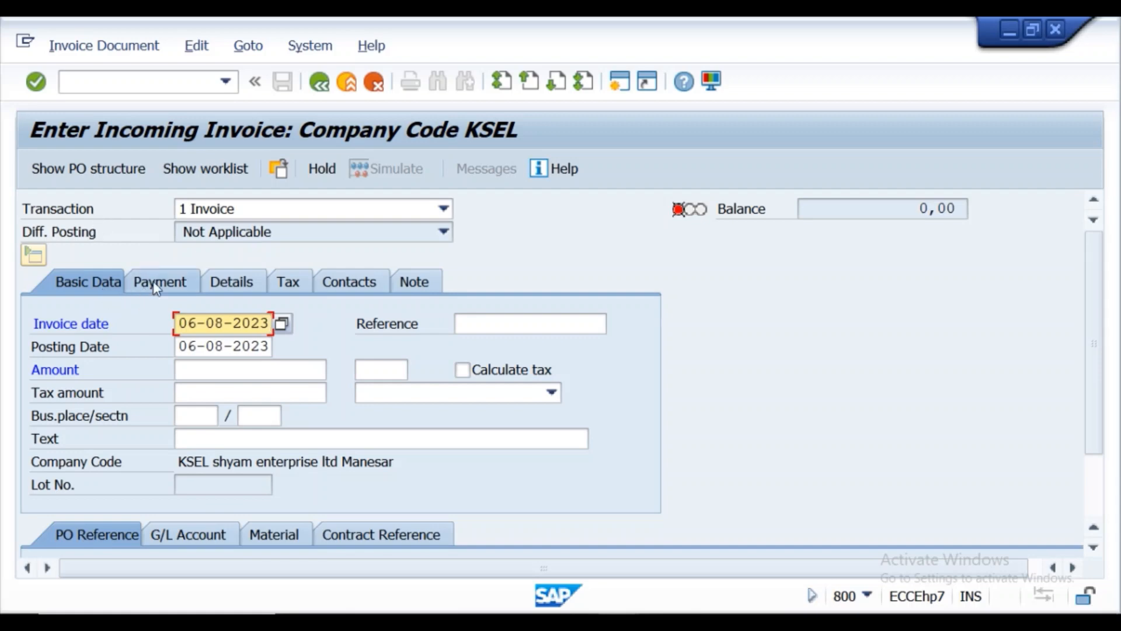
pyautogui.click(36, 85)
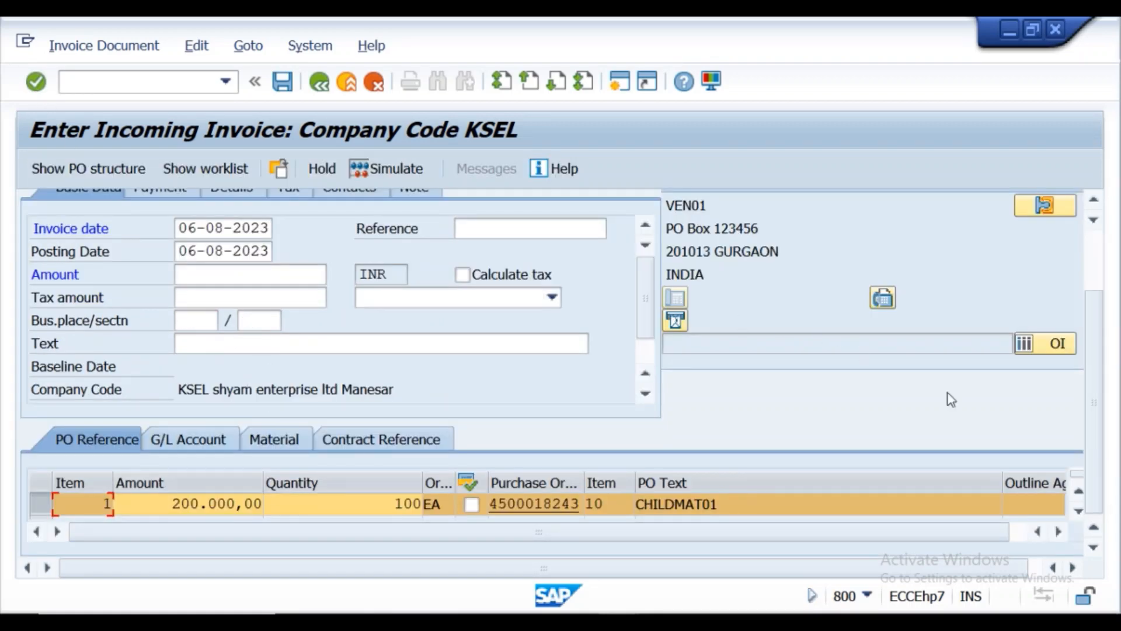
# Set the invoice's payment baseline date to 06-15-2023 and confirm the entry
pyautogui.moveTo(1093, 405); pyautogui.dragTo(1094, 287)
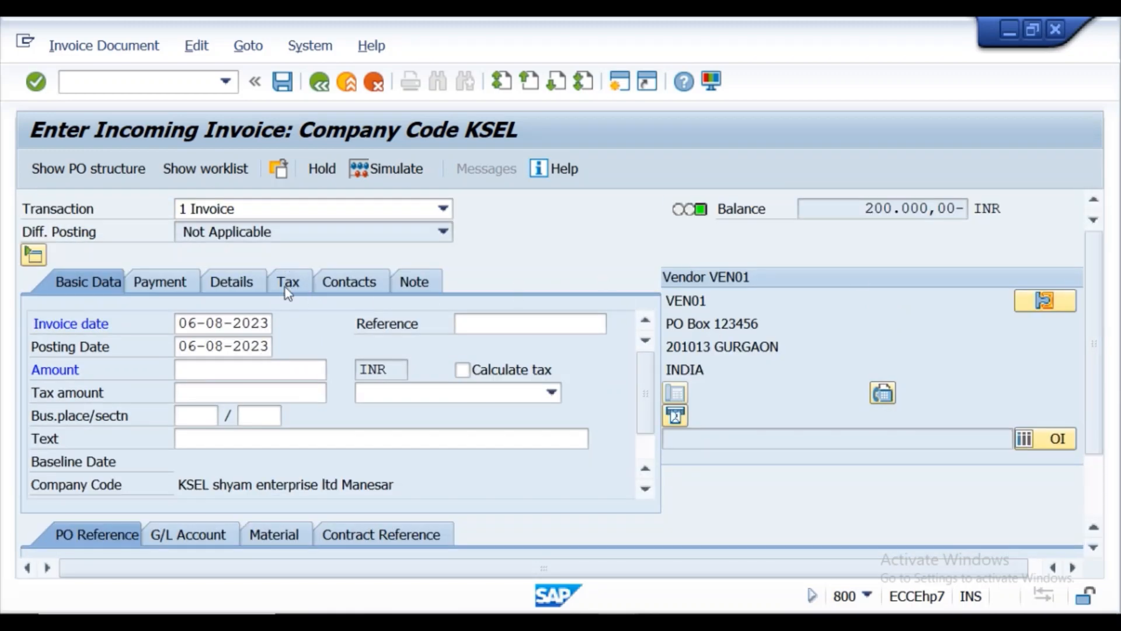
pyautogui.click(162, 285)
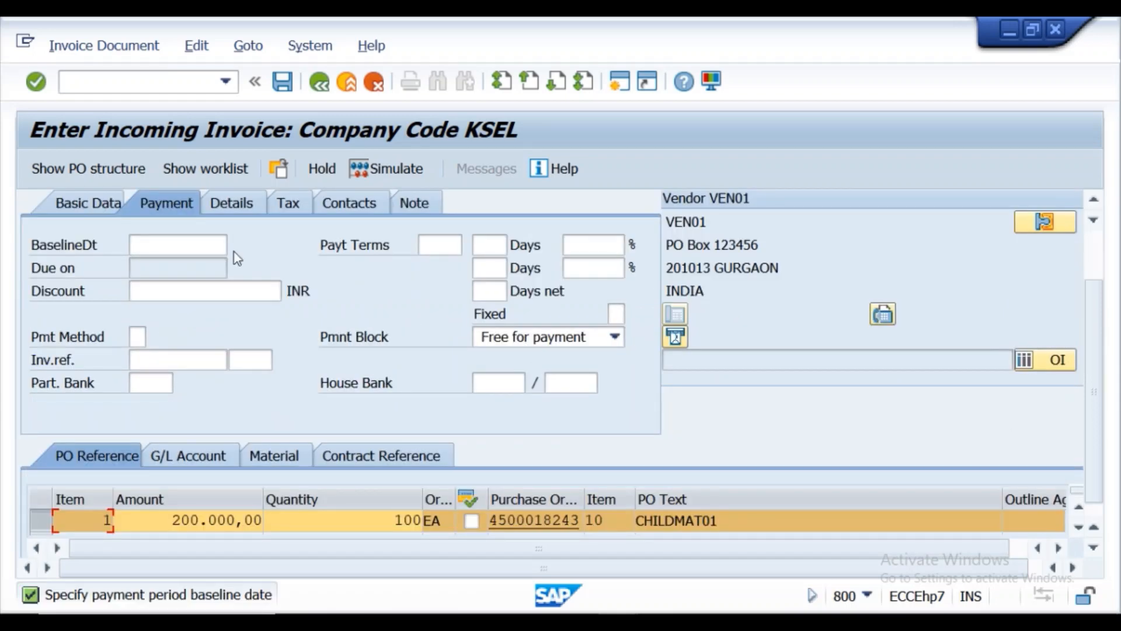
pyautogui.click(180, 246)
pyautogui.click(174, 266)
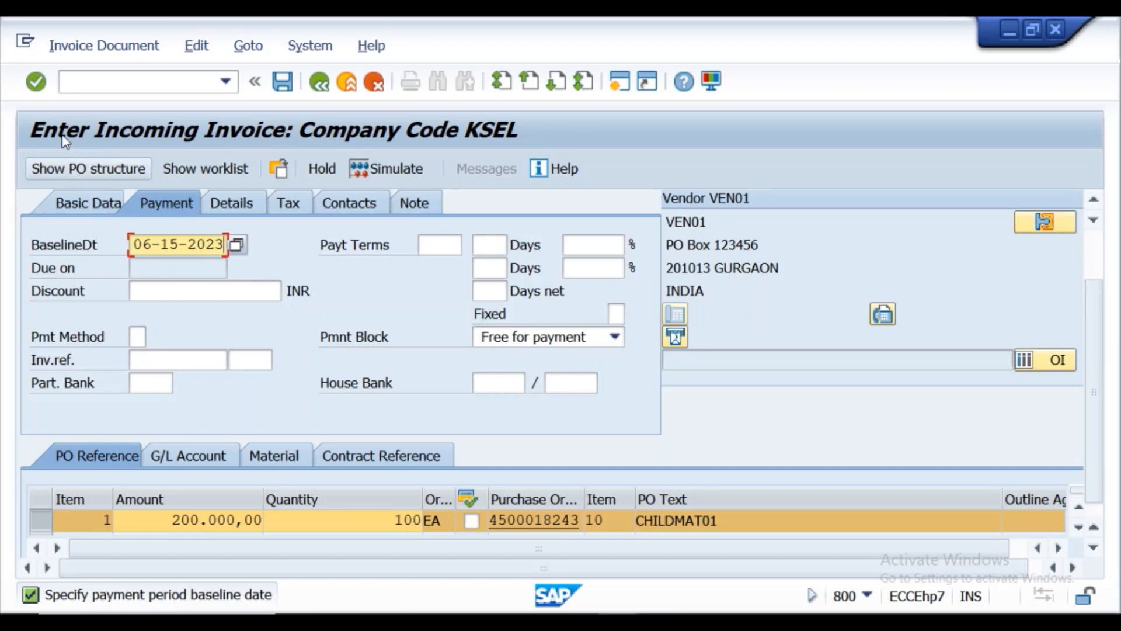
pyautogui.click(33, 88)
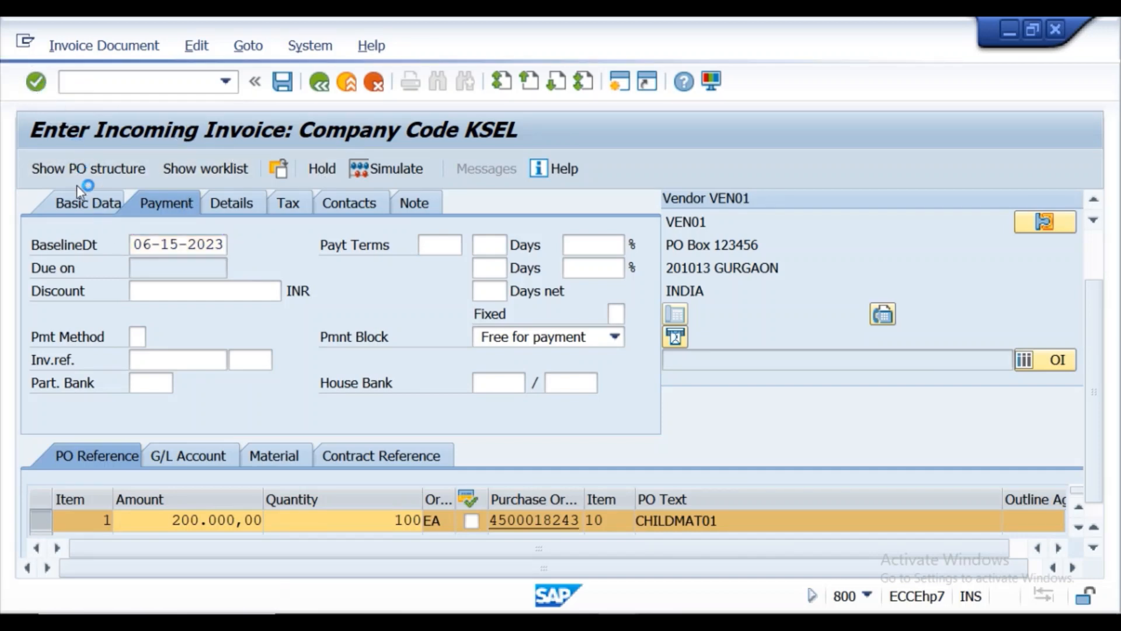
# Choose tax code I1 in the invoice's basic data and turn on automatic tax calculation
pyautogui.click(86, 204)
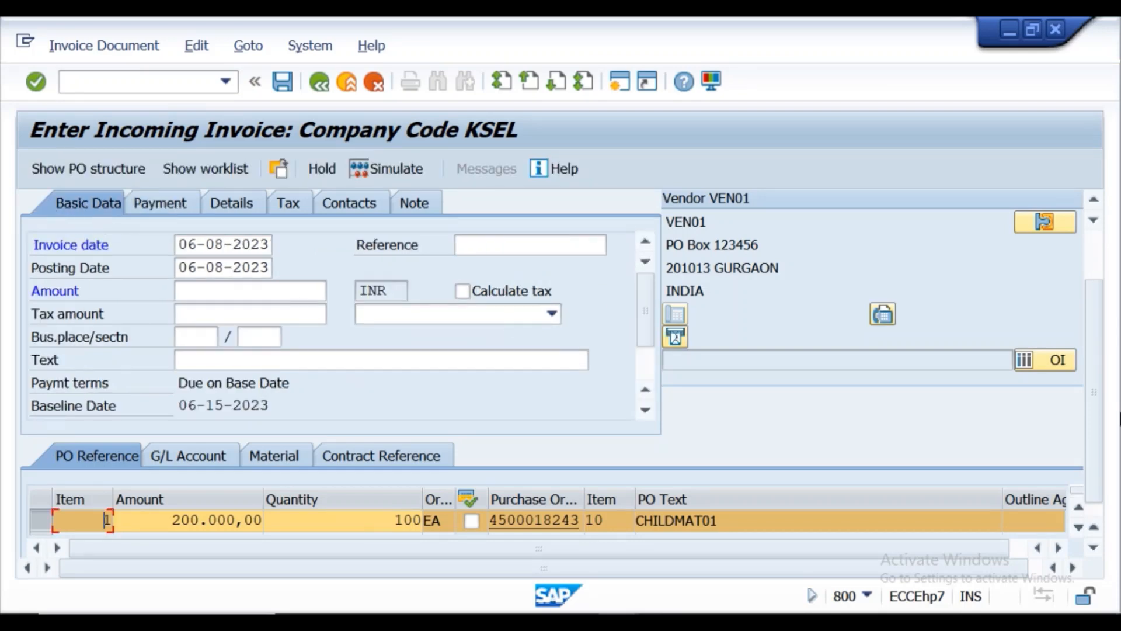
pyautogui.scroll(3, 1101, 419)
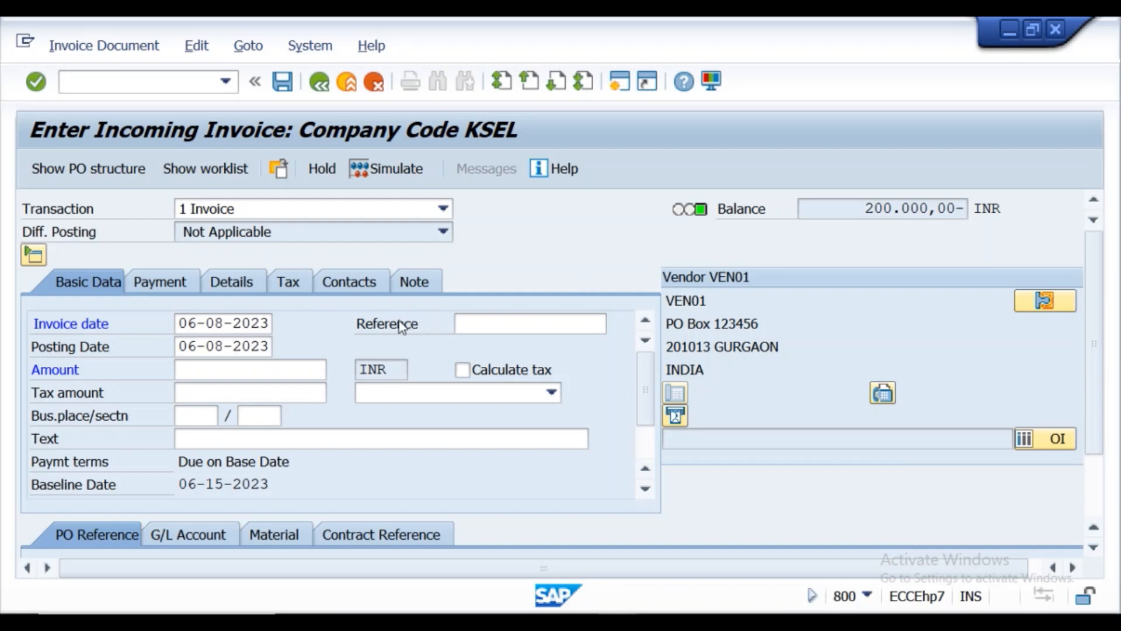
pyautogui.click(554, 394)
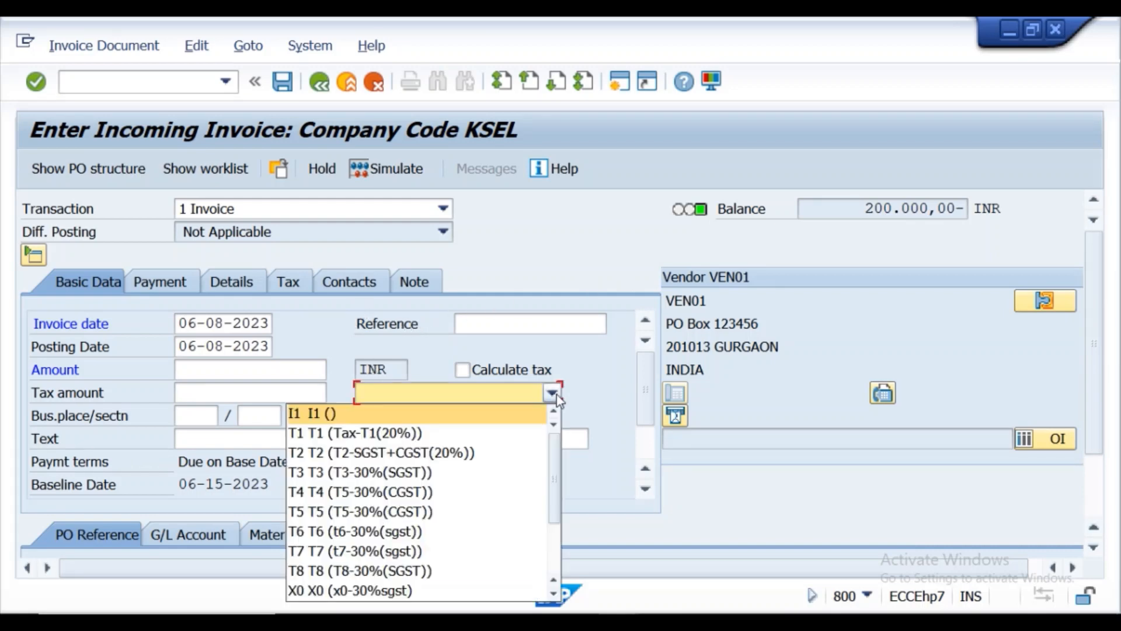
pyautogui.click(377, 413)
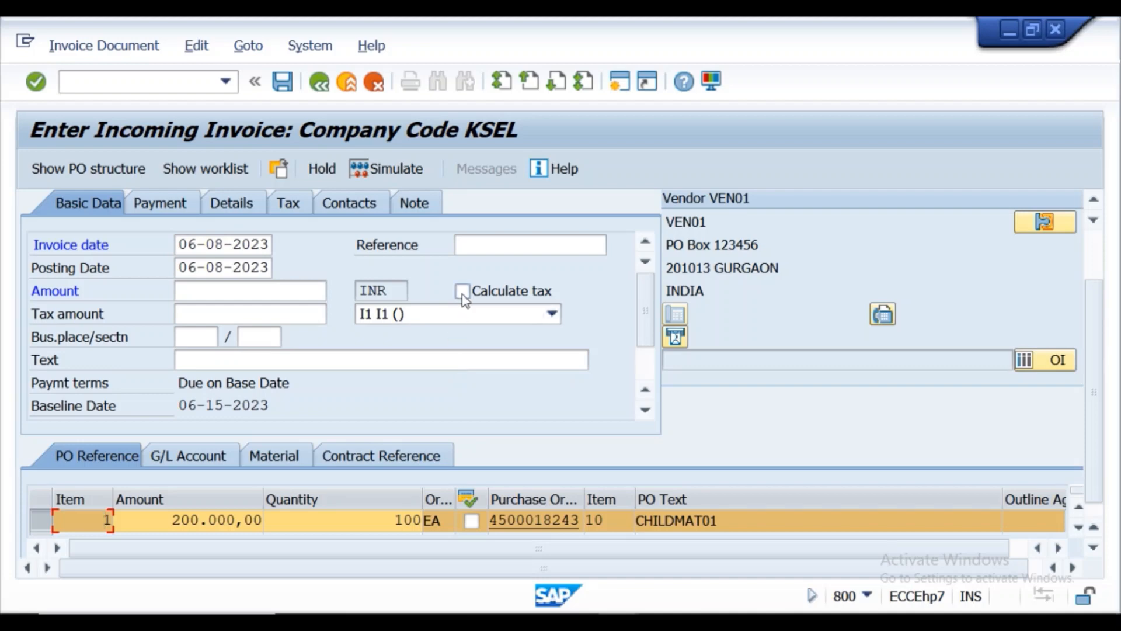
pyautogui.click(461, 293)
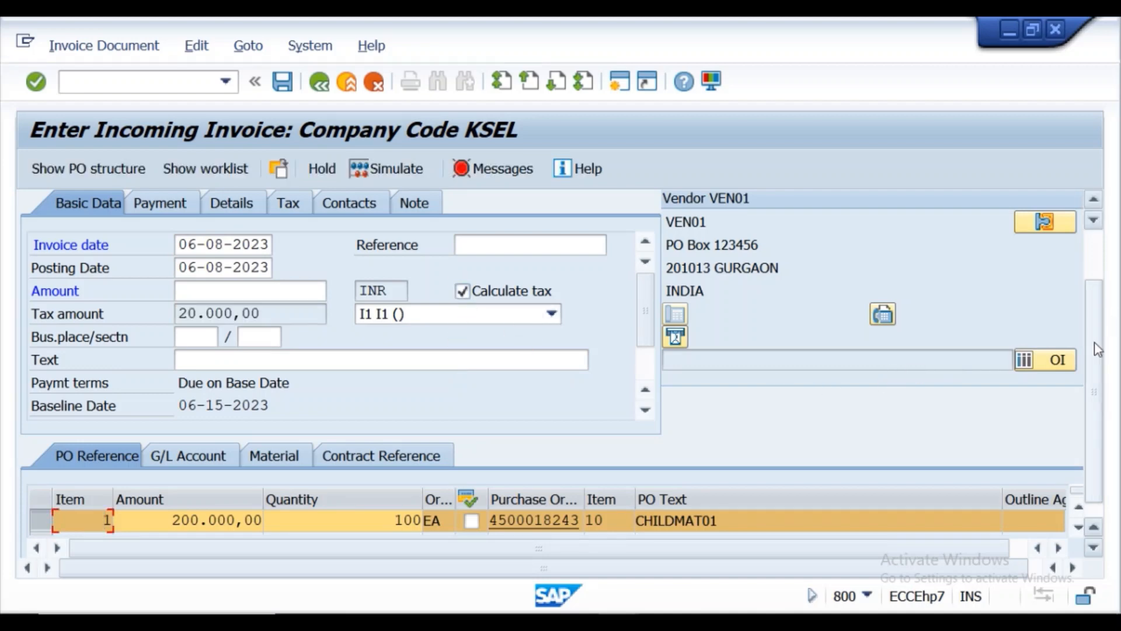
# Set the gross invoice amount to 220000 INR and confirm the entry
pyautogui.moveTo(1094, 344); pyautogui.dragTo(1096, 260)
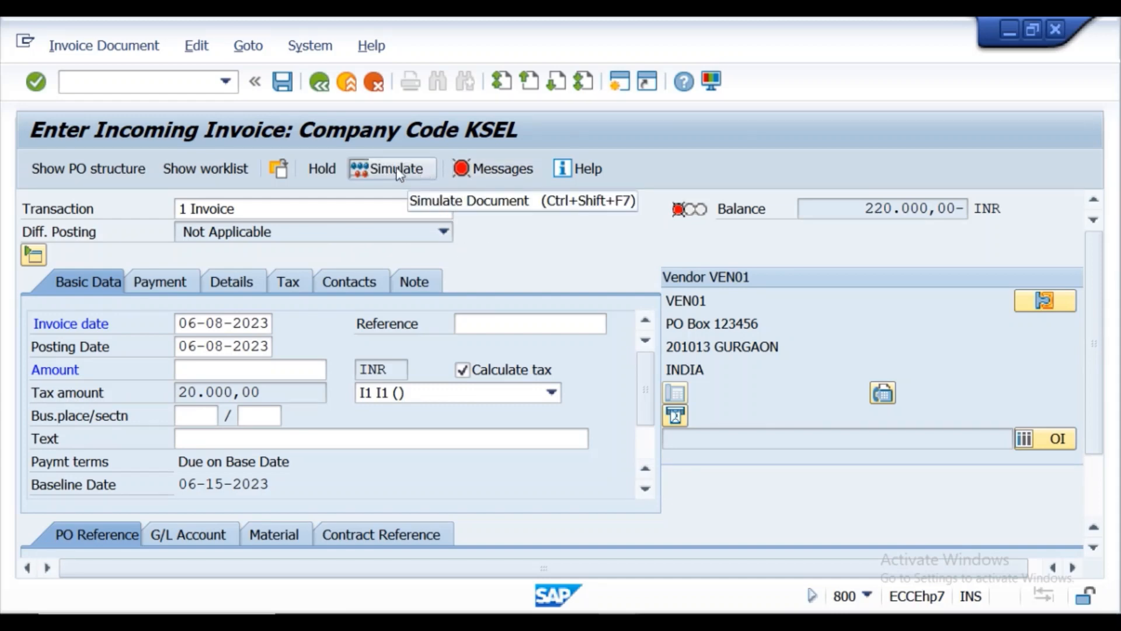
pyautogui.click(204, 375)
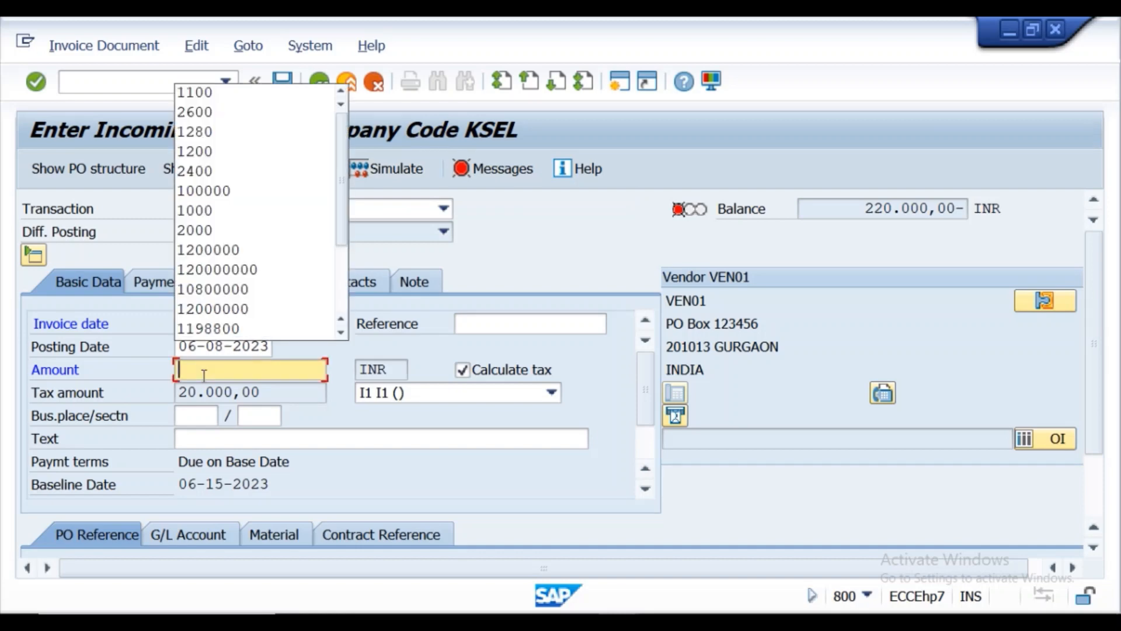
pyautogui.write('220')
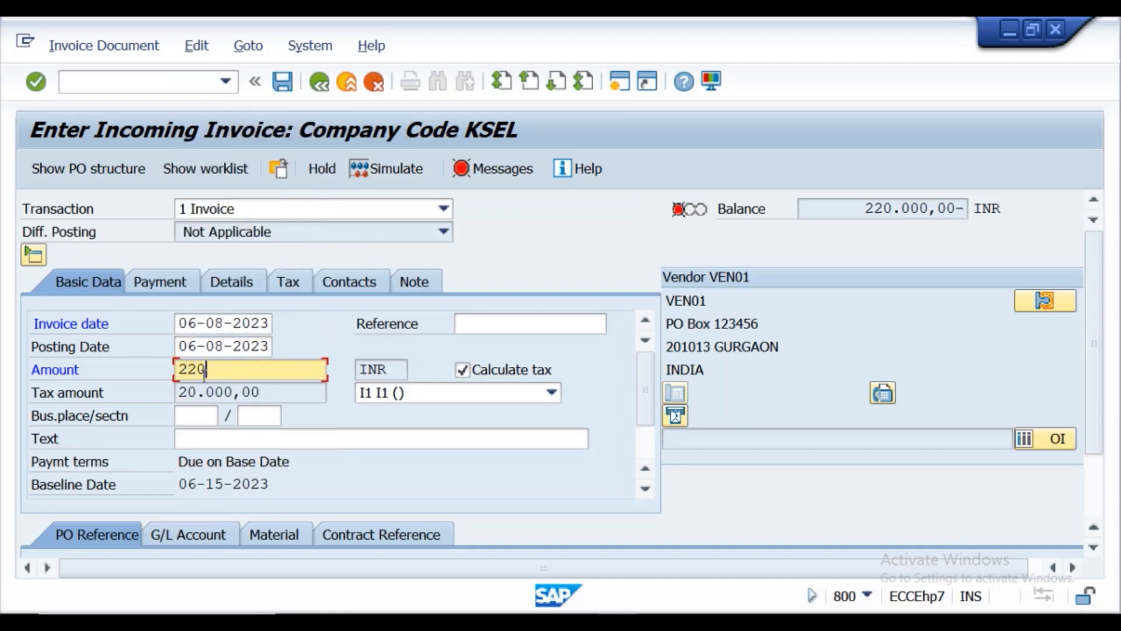
pyautogui.write('000')
pyautogui.click(45, 90)
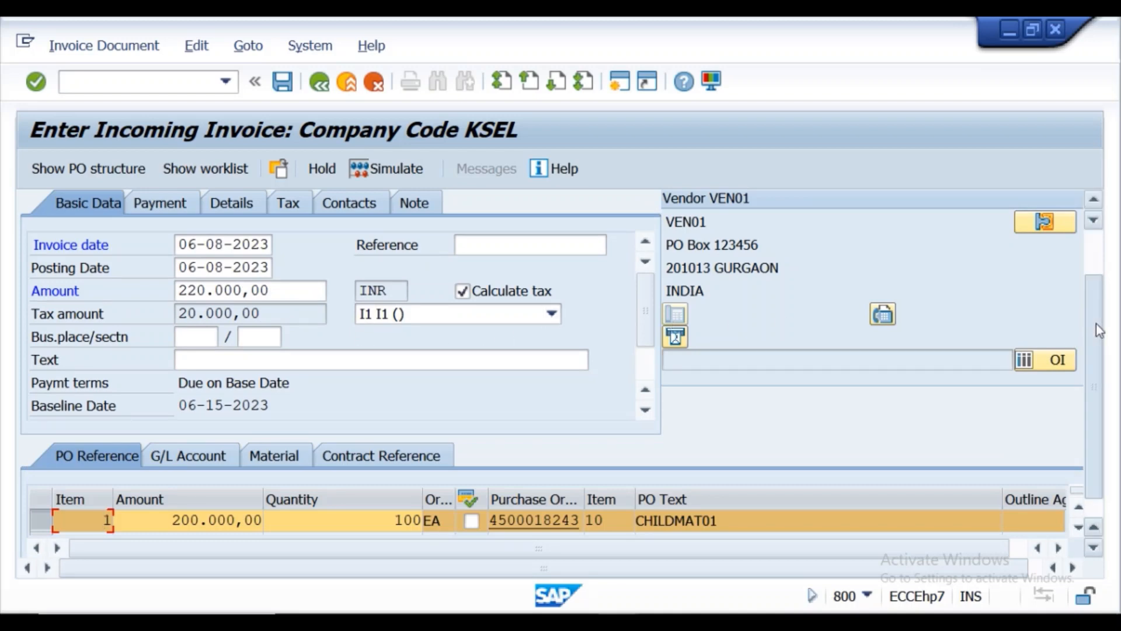
# Simulate the invoice document, try to post it from the simulation, and return to the invoice entry
pyautogui.moveTo(1095, 324); pyautogui.dragTo(1098, 244)
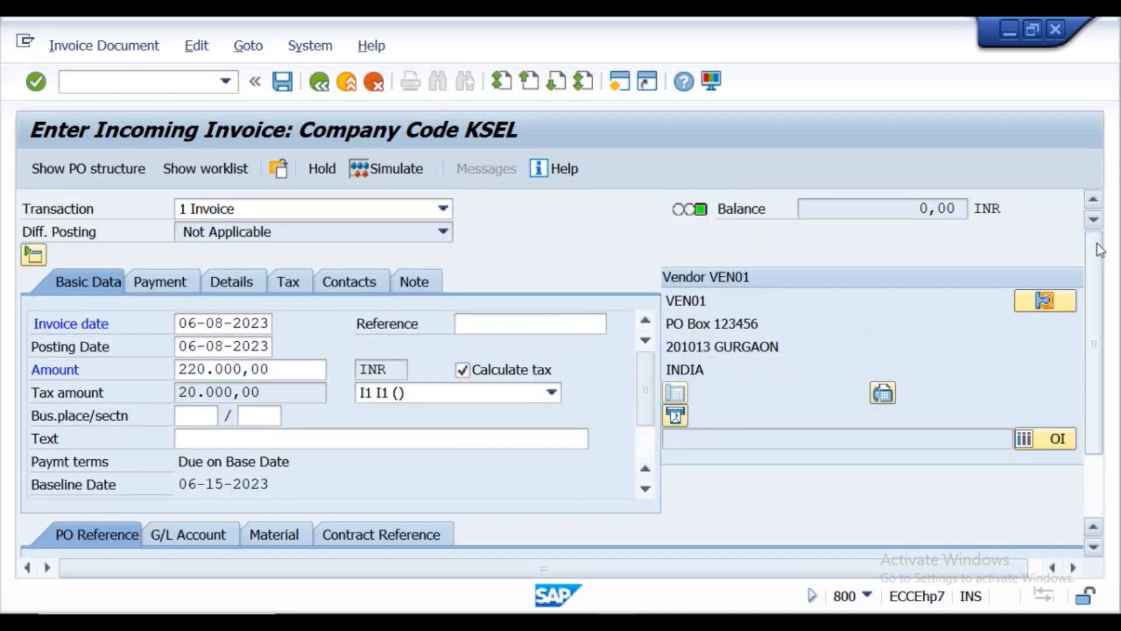
pyautogui.click(387, 169)
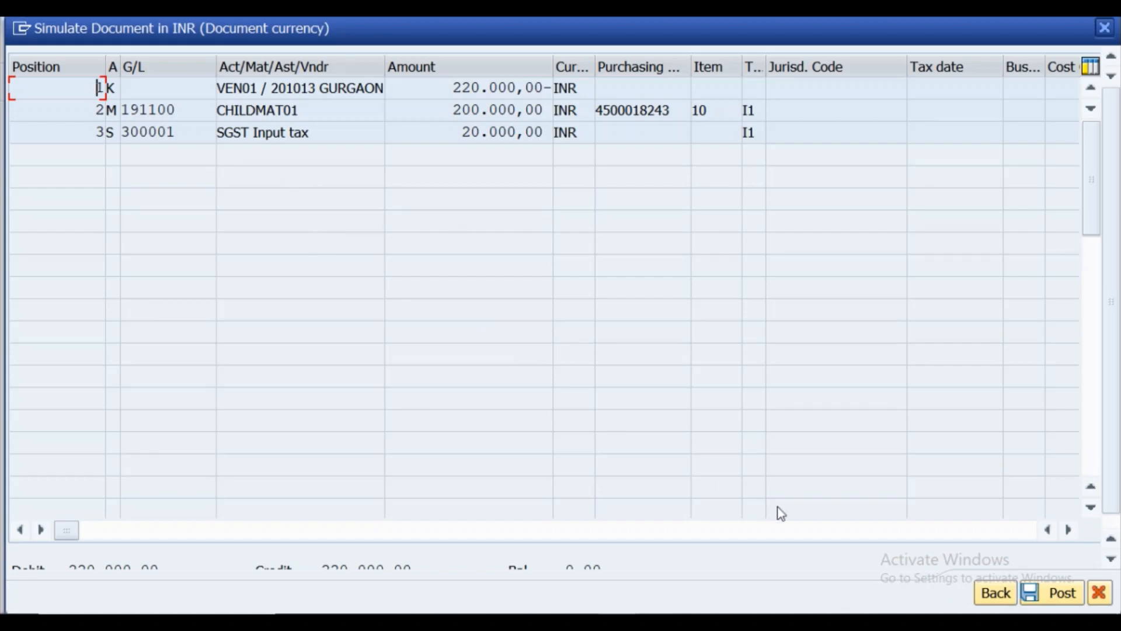
pyautogui.click(1041, 601)
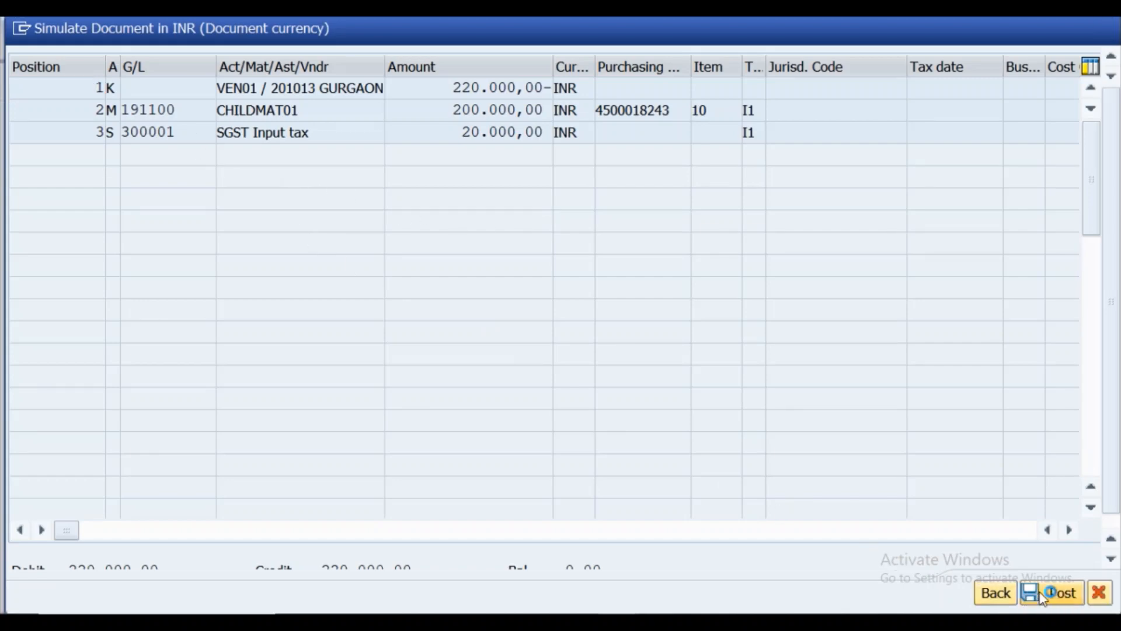
pyautogui.click(1040, 592)
pyautogui.click(1043, 595)
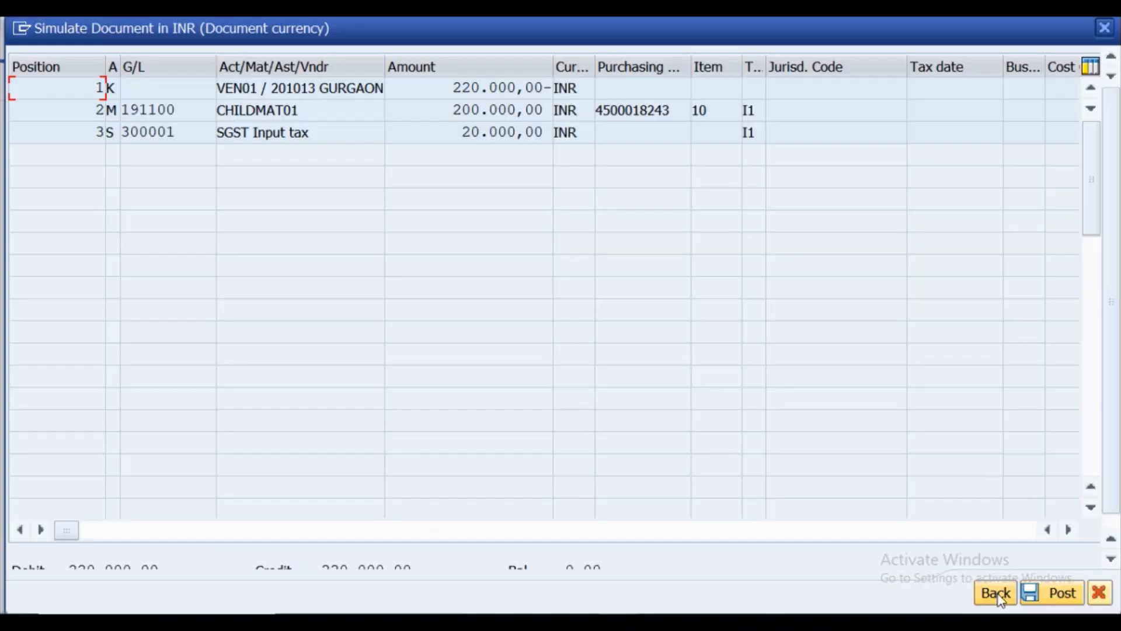
pyautogui.click(996, 594)
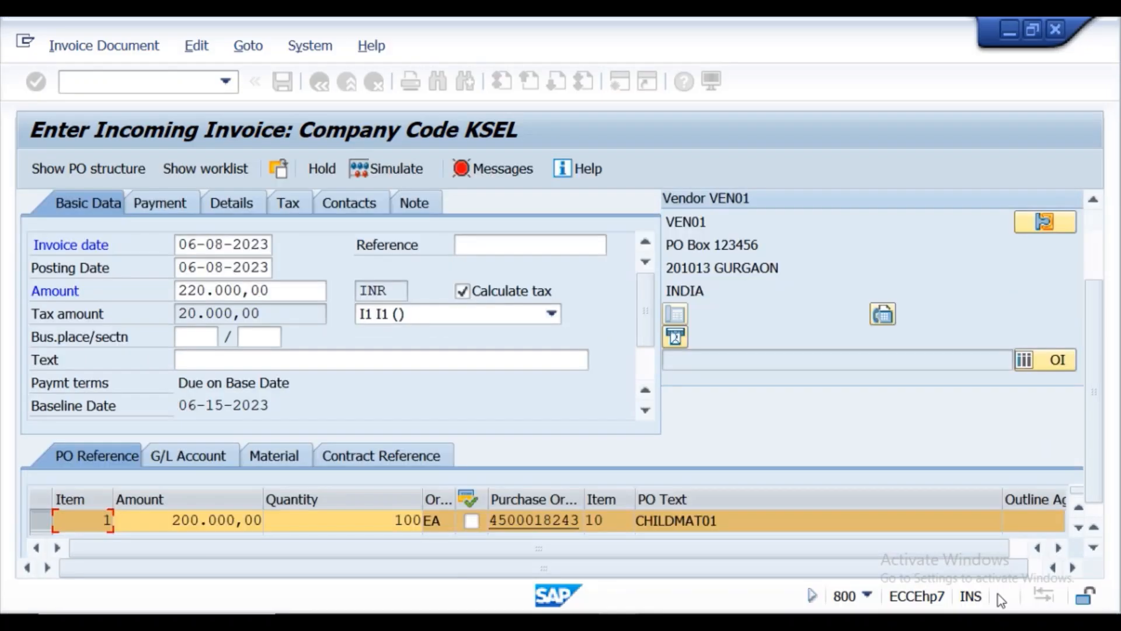
# Open the invoice's verification log and read the detailed text of the error message
pyautogui.click(505, 177)
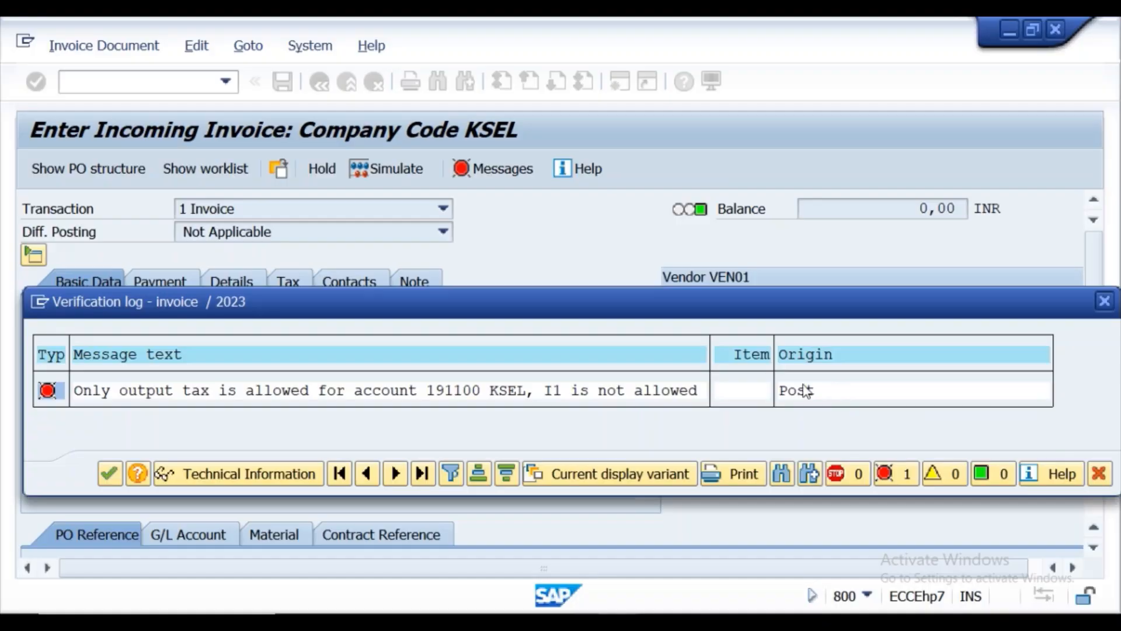
pyautogui.doubleClick(313, 395)
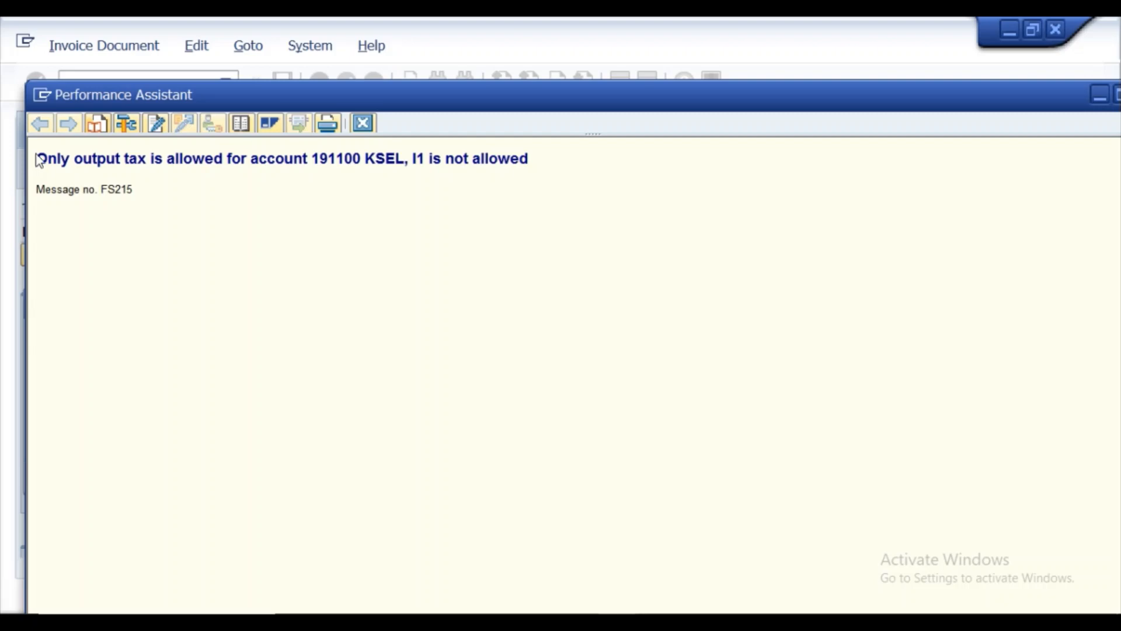
pyautogui.moveTo(39, 160); pyautogui.dragTo(133, 173)
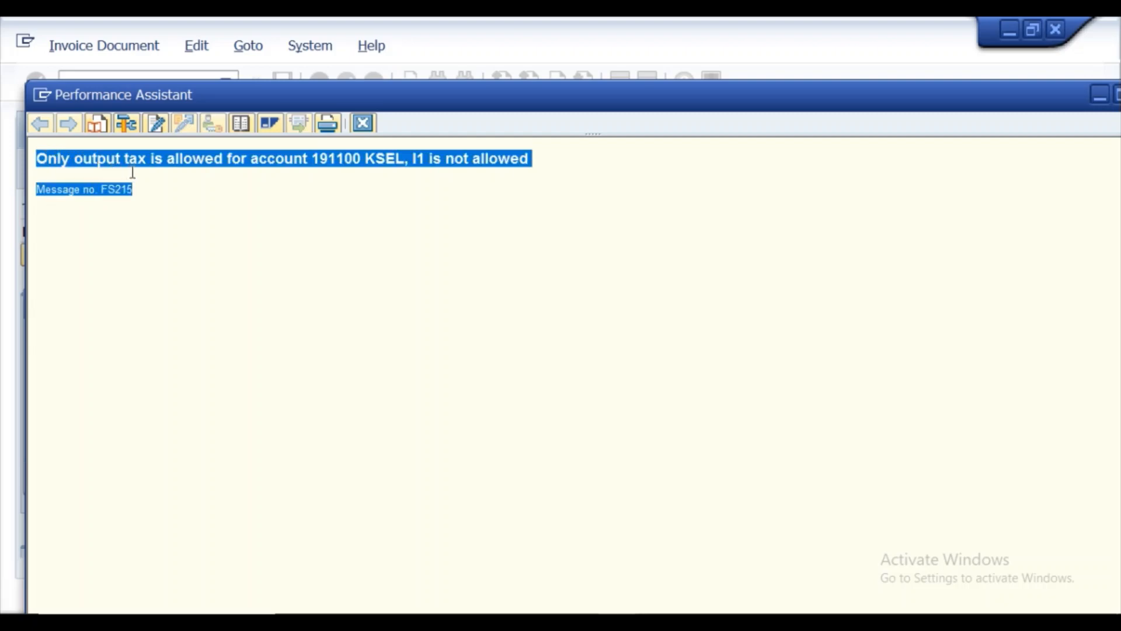
pyautogui.moveTo(456, 173); pyautogui.dragTo(568, 163)
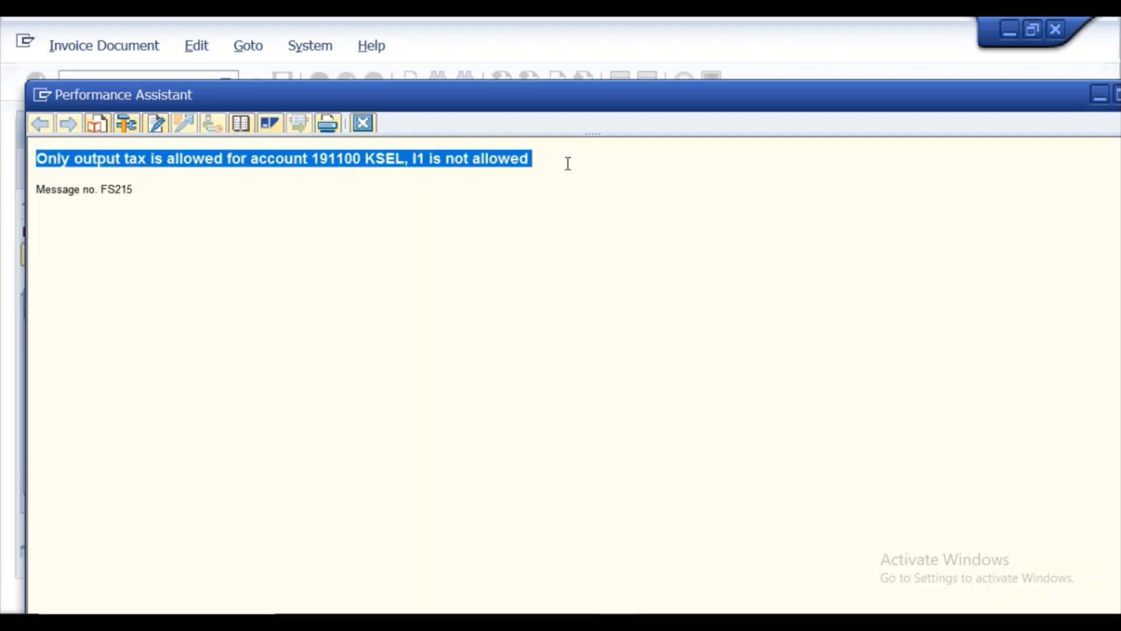
pyautogui.click(524, 163)
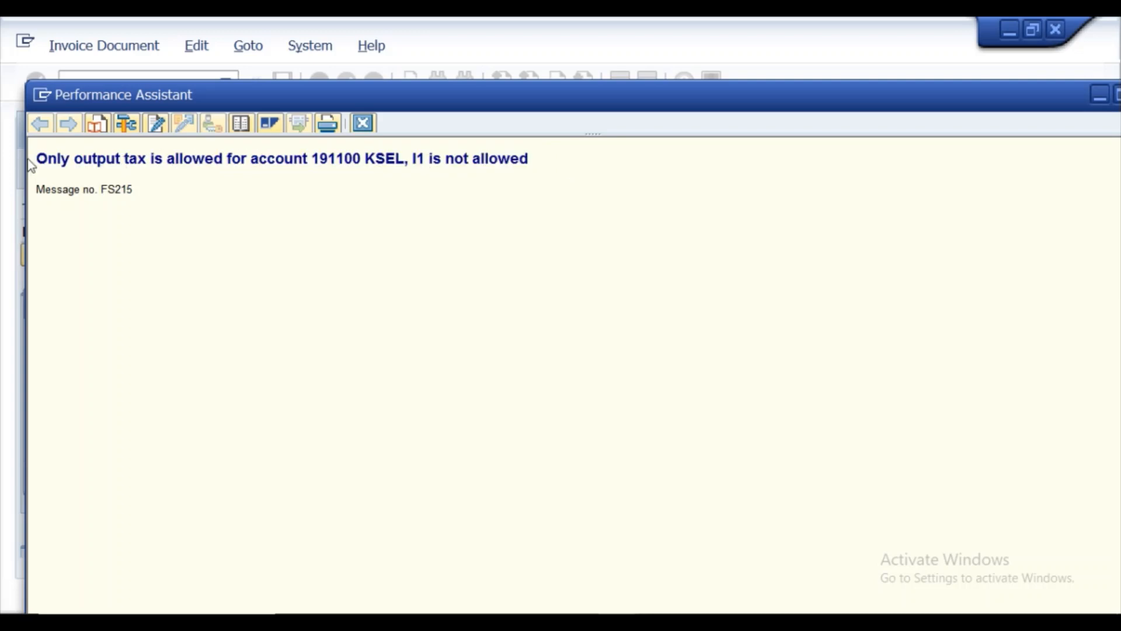
pyautogui.moveTo(33, 158); pyautogui.dragTo(541, 166)
pyautogui.click(542, 166)
pyautogui.moveTo(41, 158); pyautogui.dragTo(488, 167)
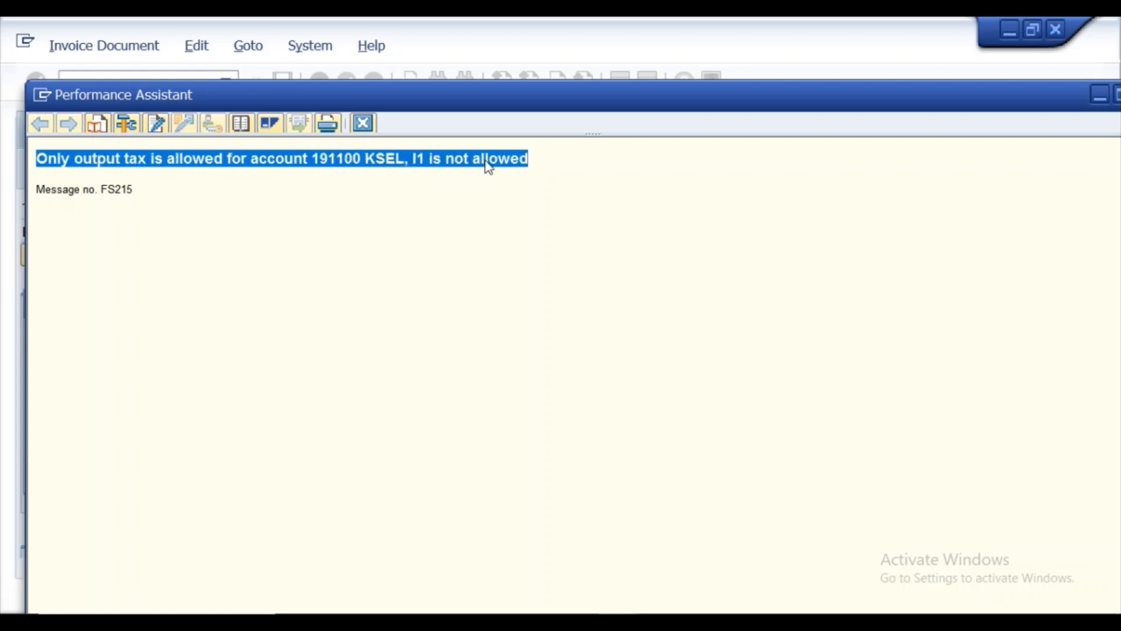
pyautogui.click(531, 162)
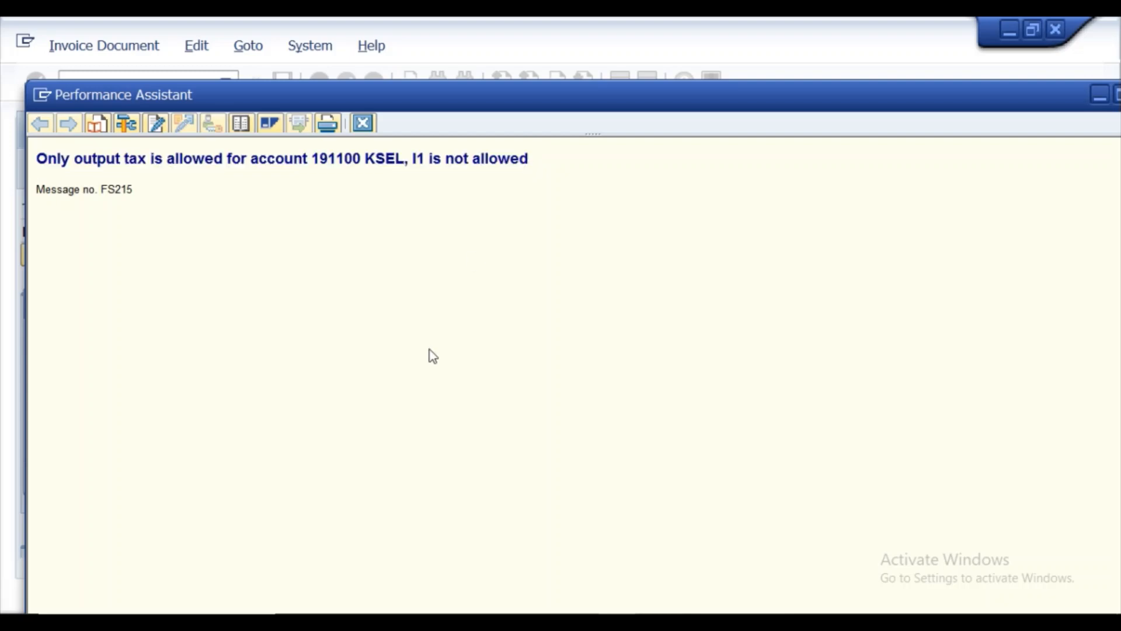
# Copy the full error text with its message number and paste it into the blank Word document
pyautogui.hotkey('ctrl', 'a')
pyautogui.hotkey('ctrl', 'c')
pyautogui.click(246, 228)
pyautogui.moveTo(41, 157); pyautogui.dragTo(119, 220)
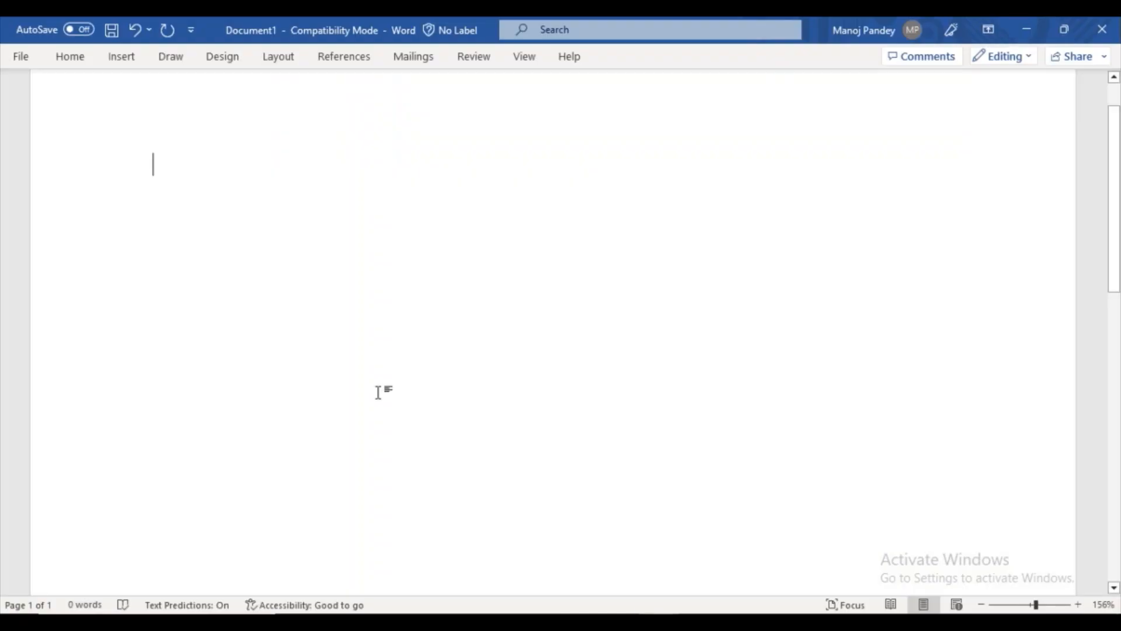
pyautogui.hotkey('ctrl', 'v')
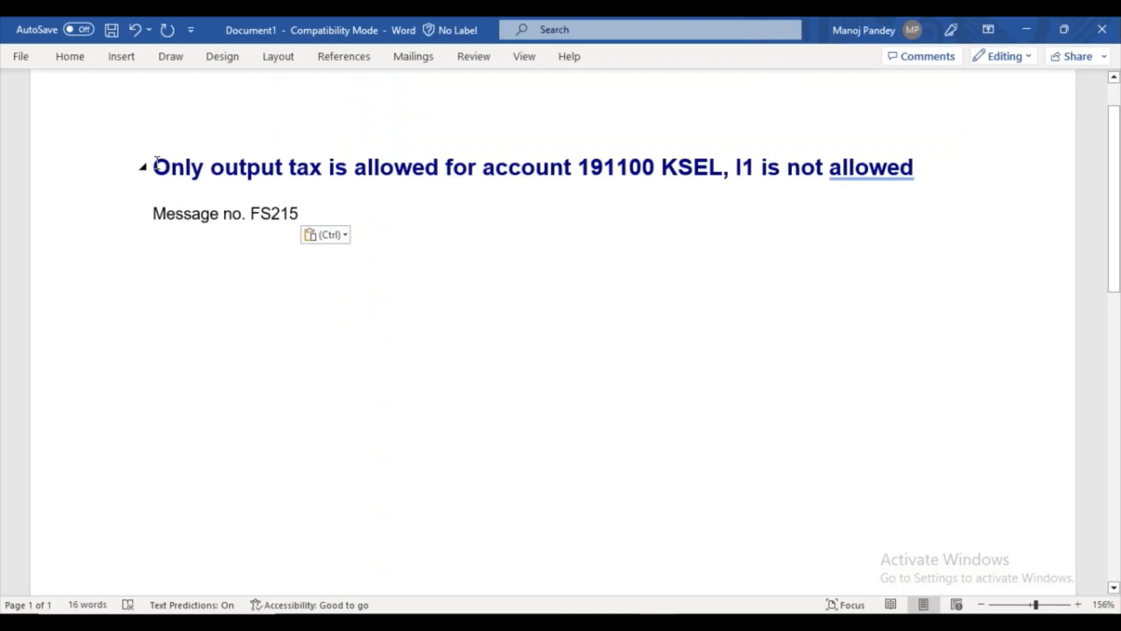
# Review the pasted error sentence and its message number line by selecting each in the document
pyautogui.moveTo(155, 167); pyautogui.dragTo(951, 176)
pyautogui.click(950, 176)
pyautogui.click(751, 166)
pyautogui.moveTo(155, 214); pyautogui.dragTo(329, 221)
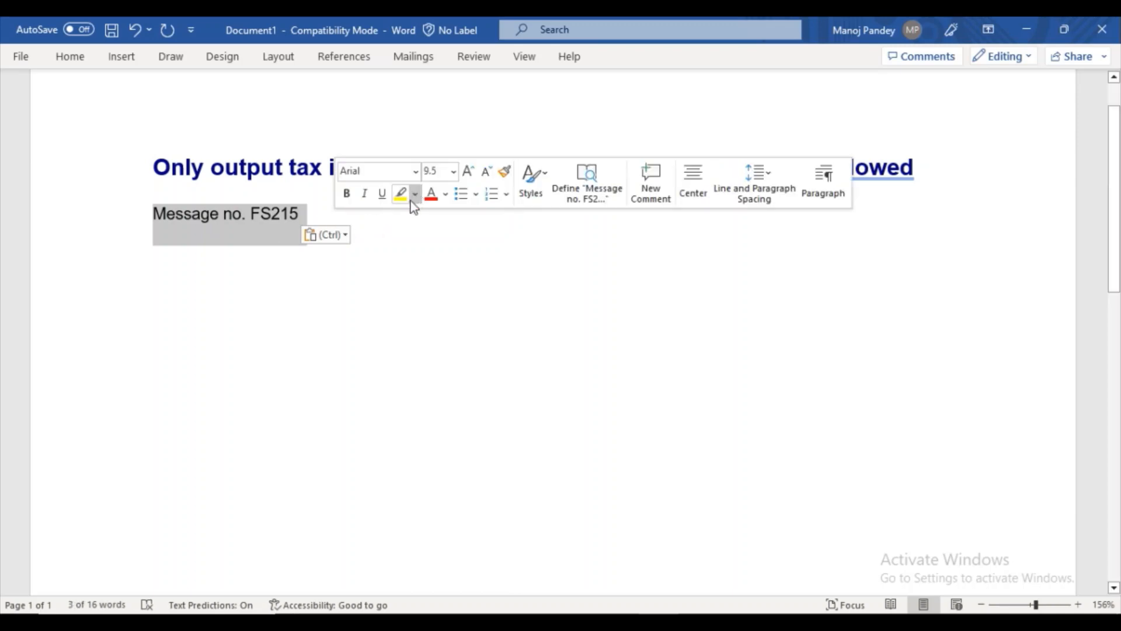
# Highlight the message number line and the error sentence above it in bright green
pyautogui.click(414, 195)
pyautogui.click(431, 216)
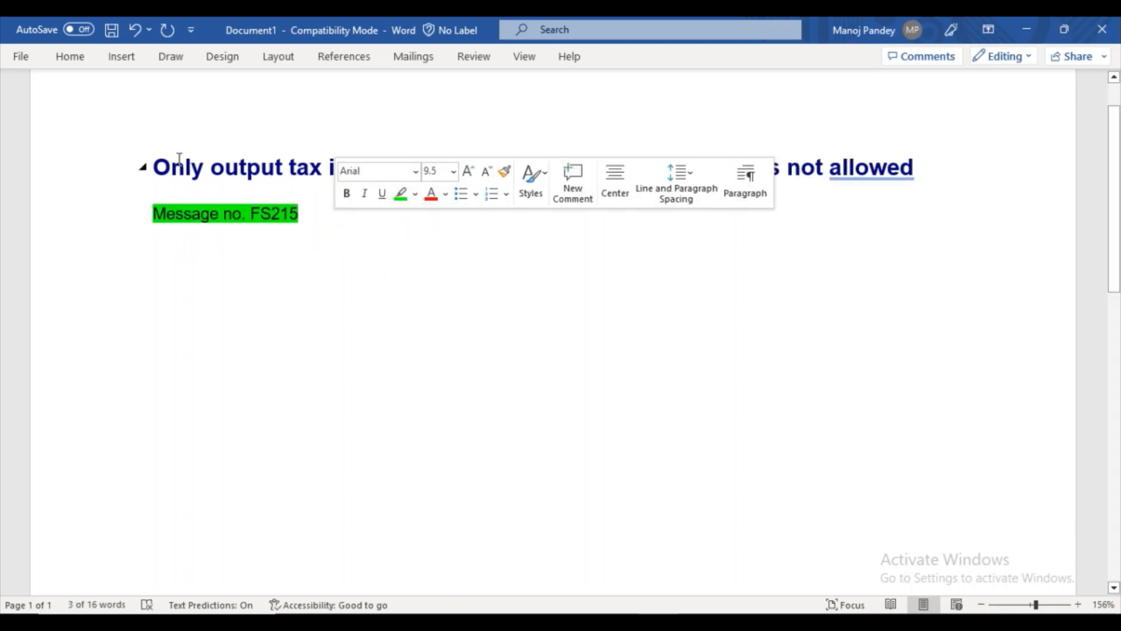
pyautogui.click(125, 167)
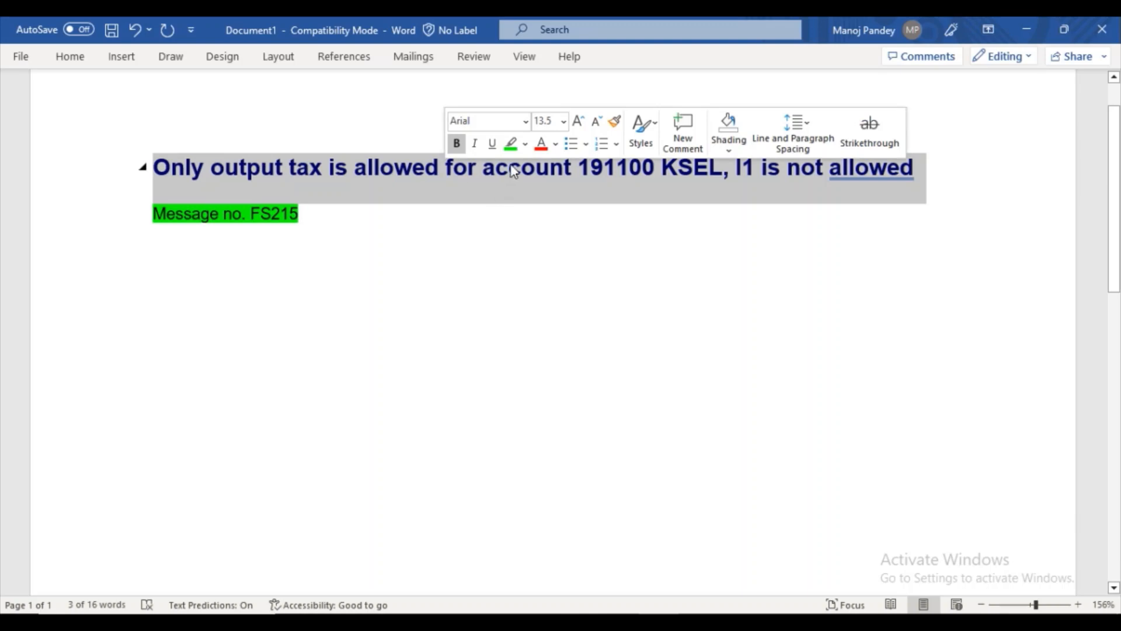
pyautogui.click(511, 144)
pyautogui.moveTo(150, 200); pyautogui.dragTo(331, 231)
pyautogui.click(332, 231)
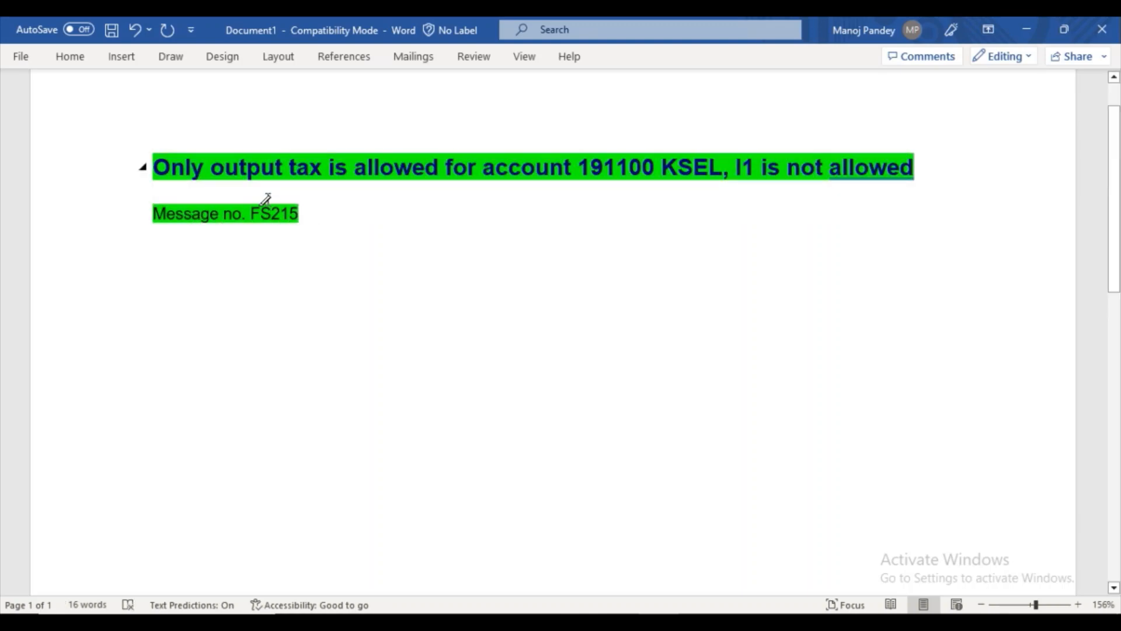
# Add the note "Use t.code-FS00" a few lines below the message number and highlight it in turquoise
pyautogui.click(220, 275)
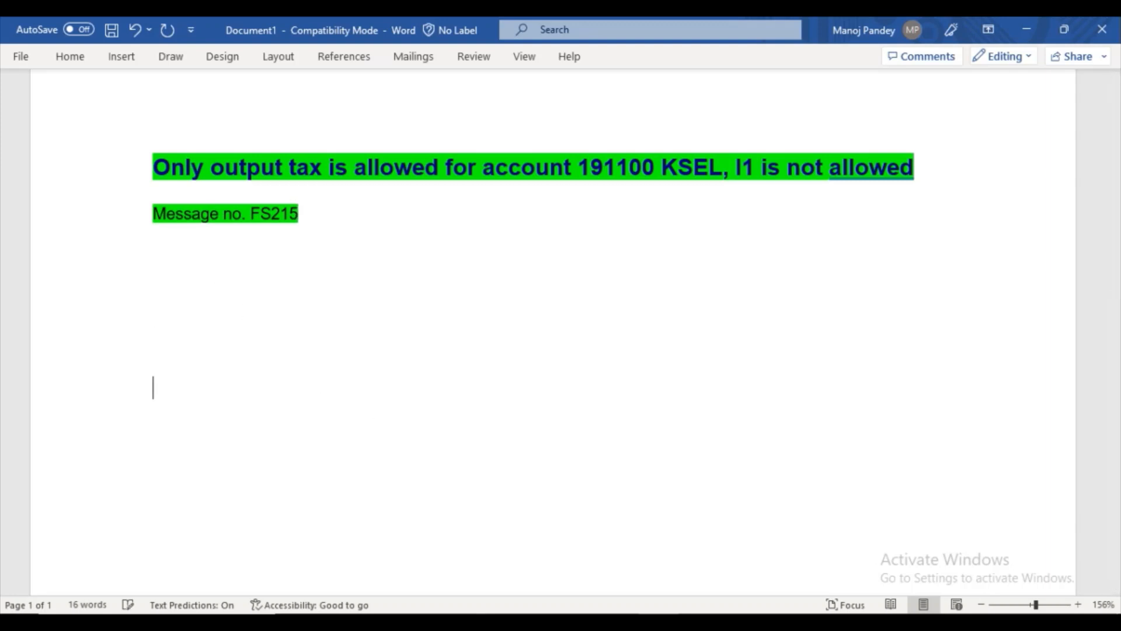
pyautogui.write('use t.code')
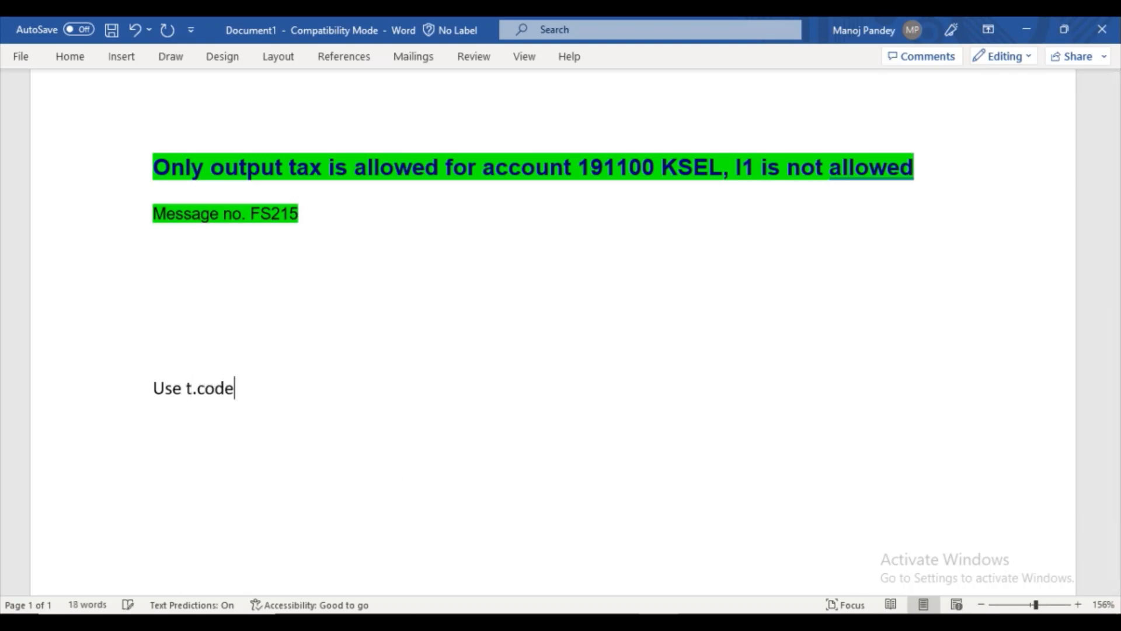
pyautogui.write('-FS00')
pyautogui.moveTo(153, 388); pyautogui.dragTo(296, 399)
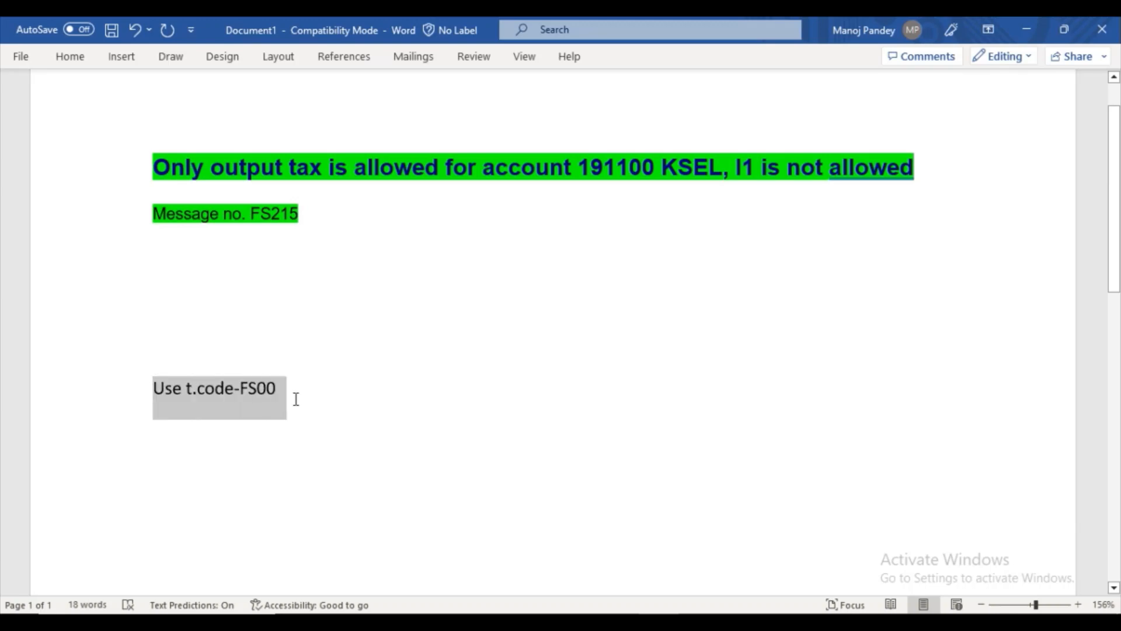
pyautogui.click(374, 374)
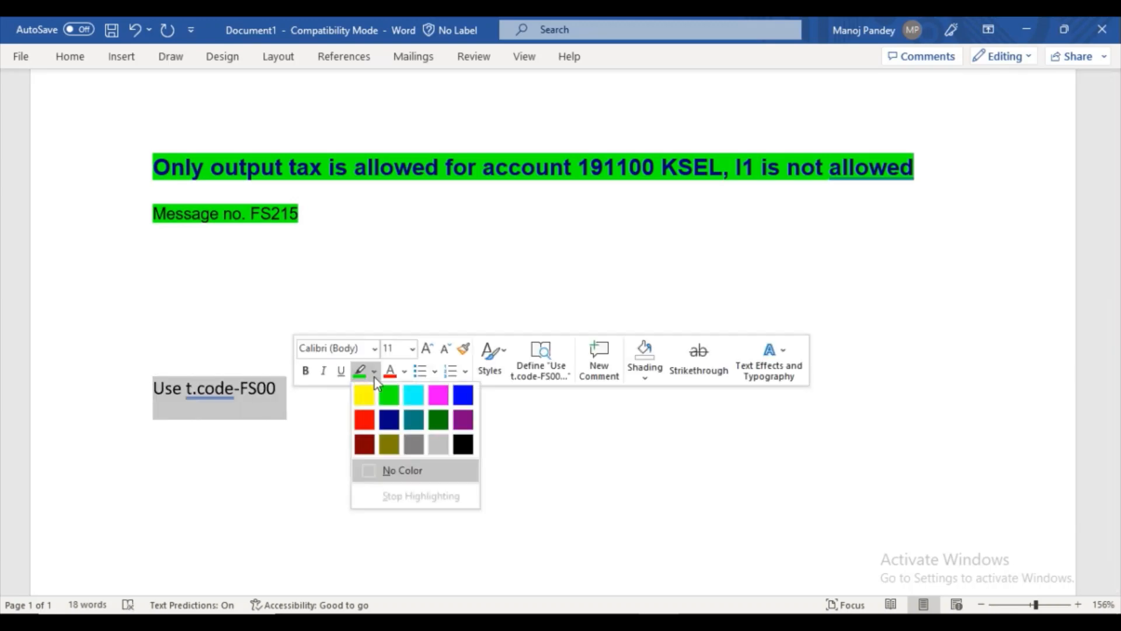
pyautogui.click(415, 403)
pyautogui.click(283, 410)
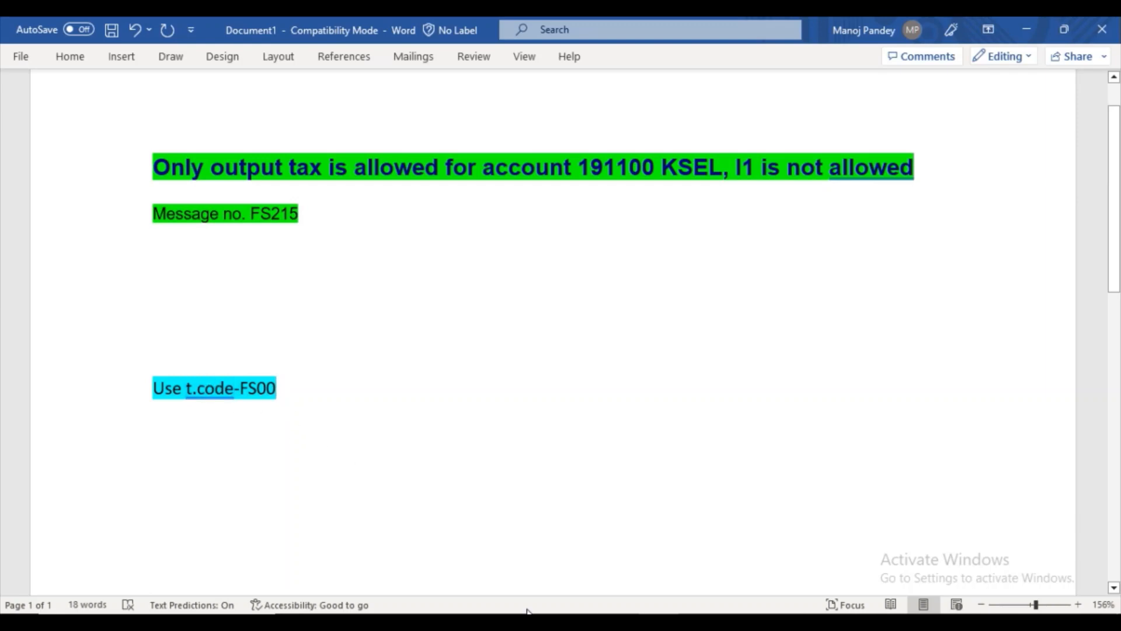
# Switch to the SAP invoice entry window, leave the verification log and start transaction FS00 in that session
pyautogui.click(619, 622)
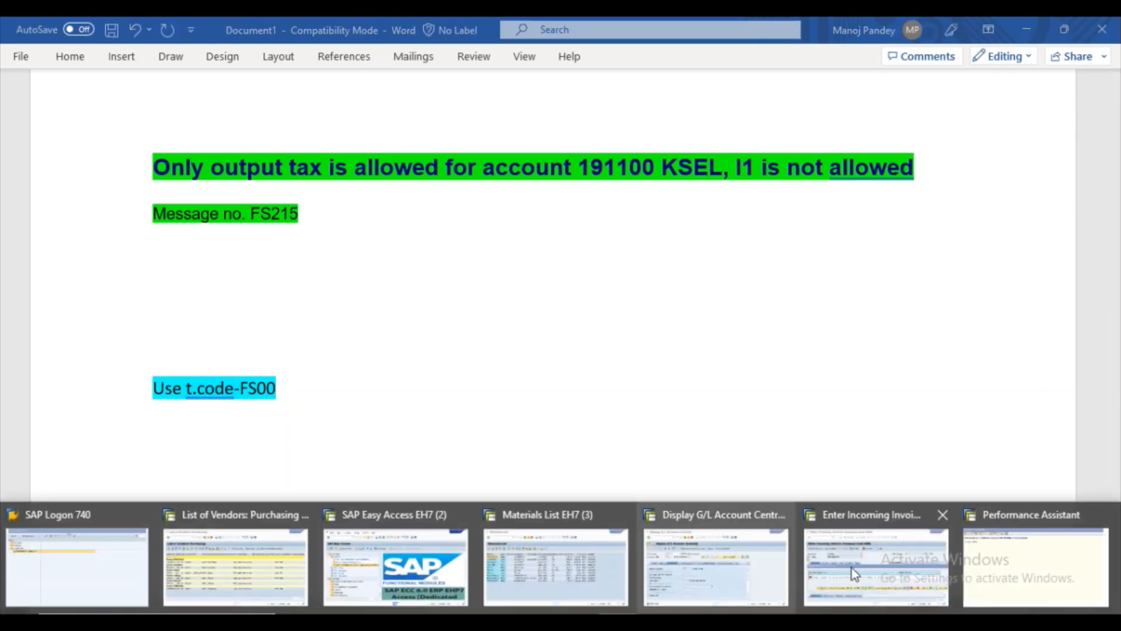
pyautogui.click(854, 573)
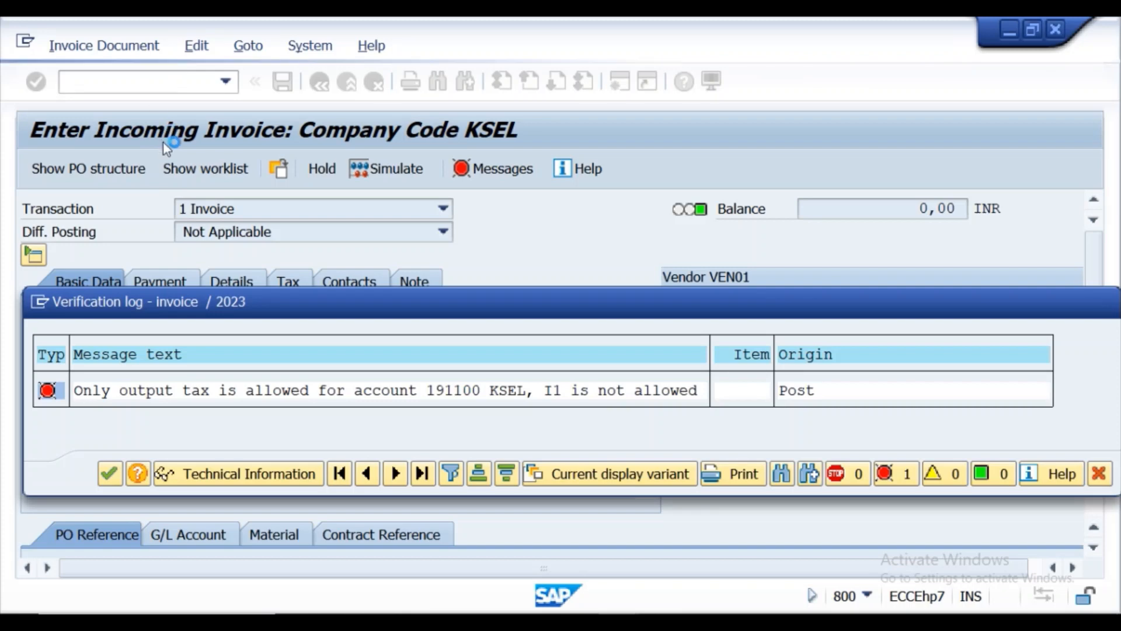
pyautogui.click(147, 86)
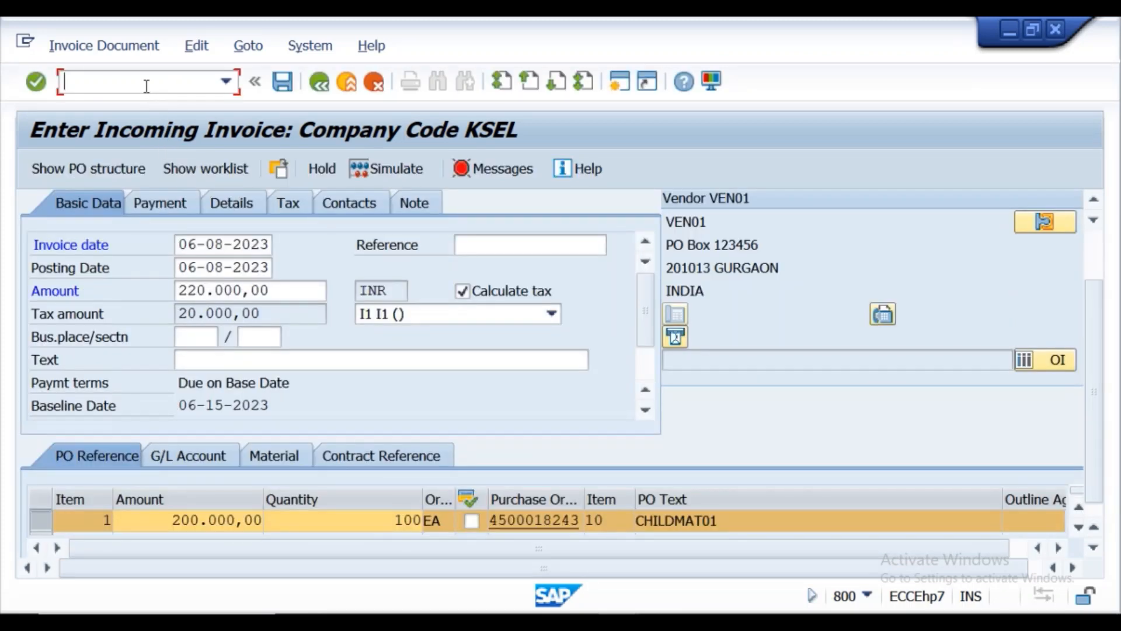
pyautogui.write('/NFS00')
pyautogui.press('Return')
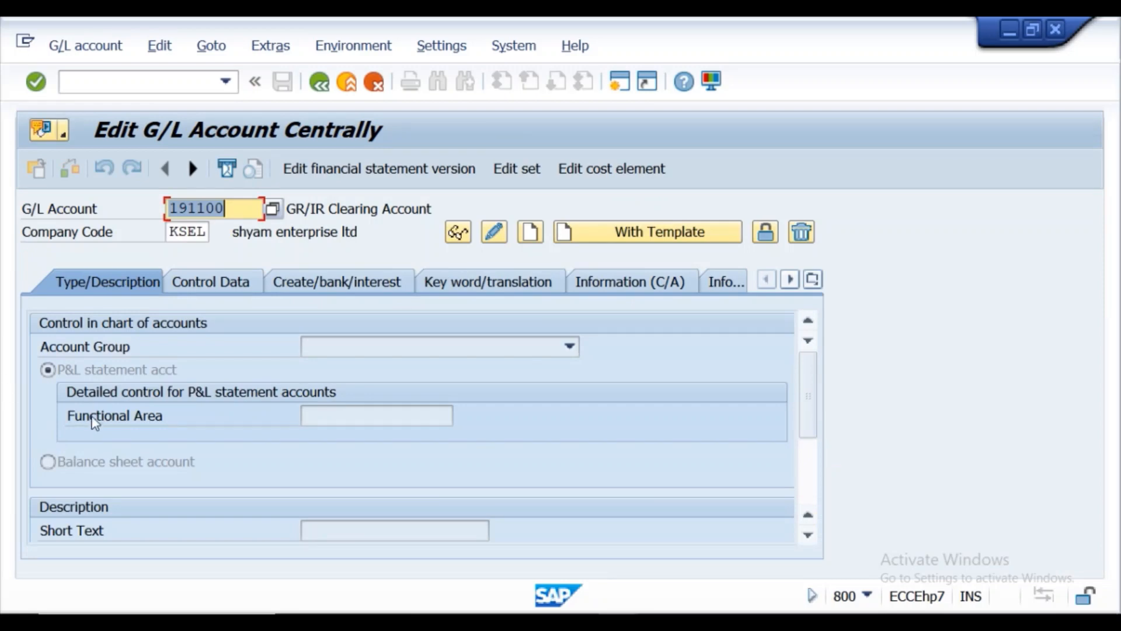
# Compare the G/L account with the error noted in Word, and open the GR/IR clearing account of company code KSEL for changing
pyautogui.click(230, 208)
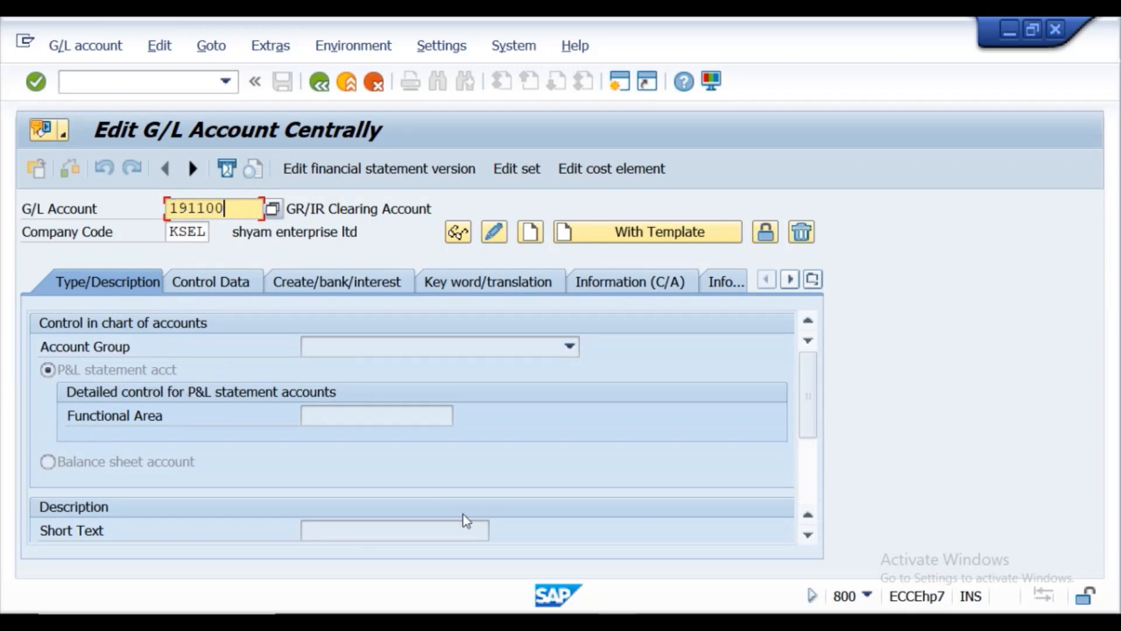
pyautogui.click(607, 622)
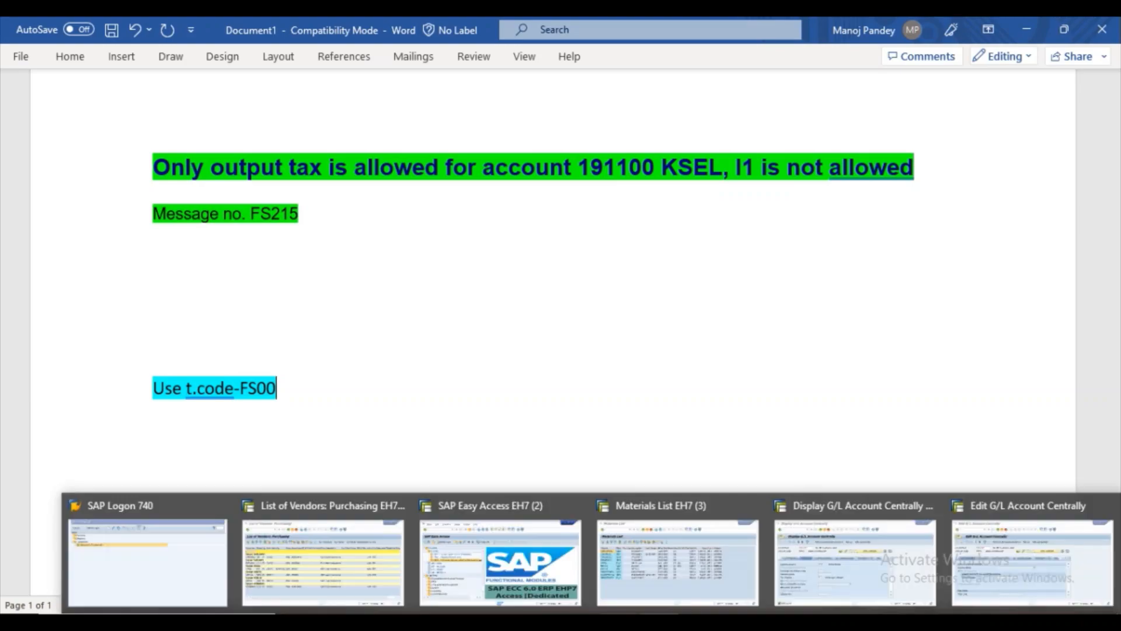
pyautogui.click(993, 560)
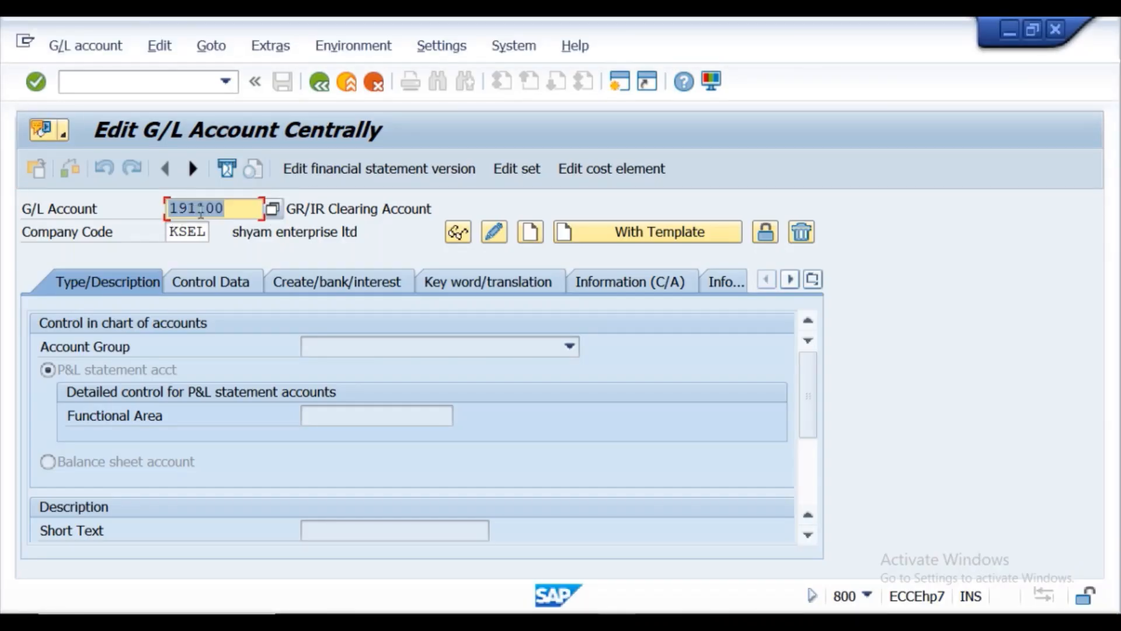
pyautogui.click(193, 232)
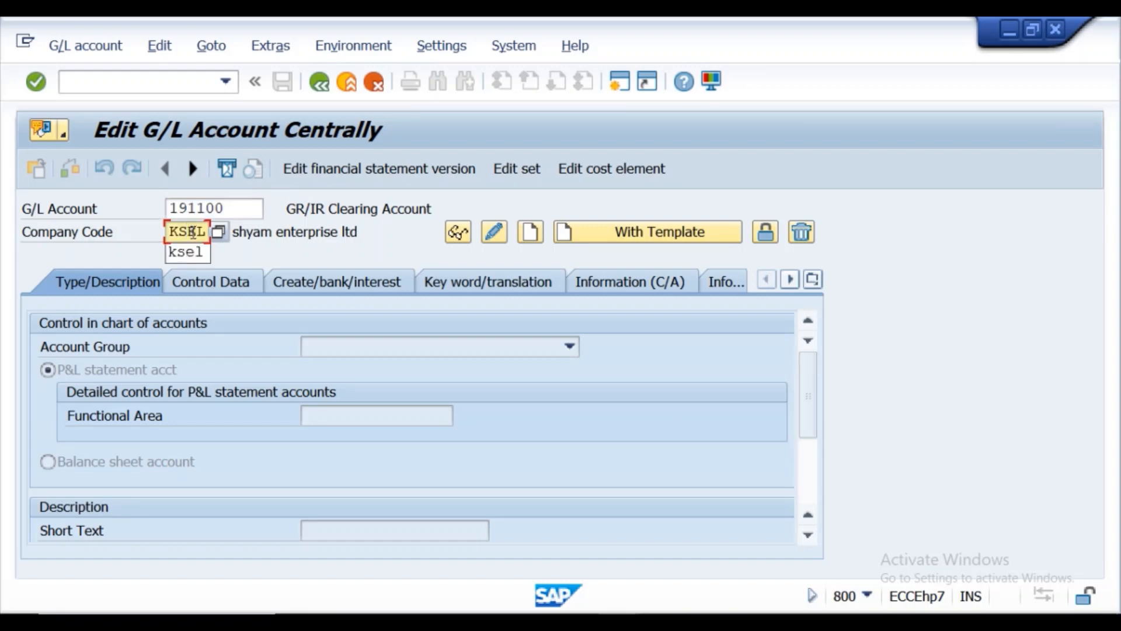
pyautogui.click(494, 242)
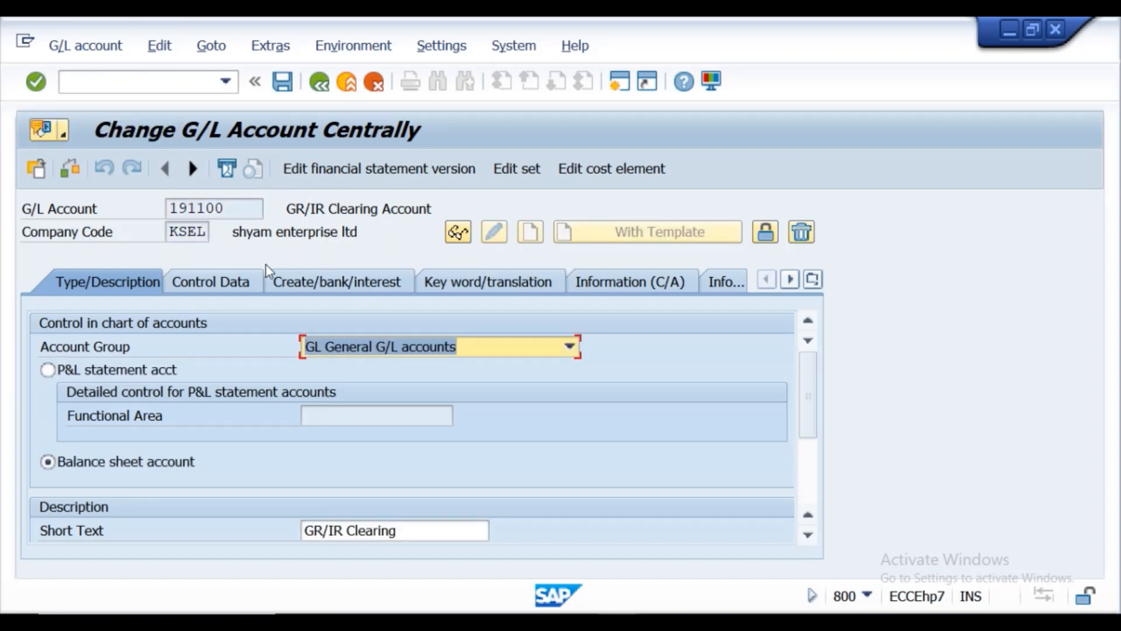
# In the account's control data, choose tax category * (All tax types allowed) from the possible entries
pyautogui.click(203, 282)
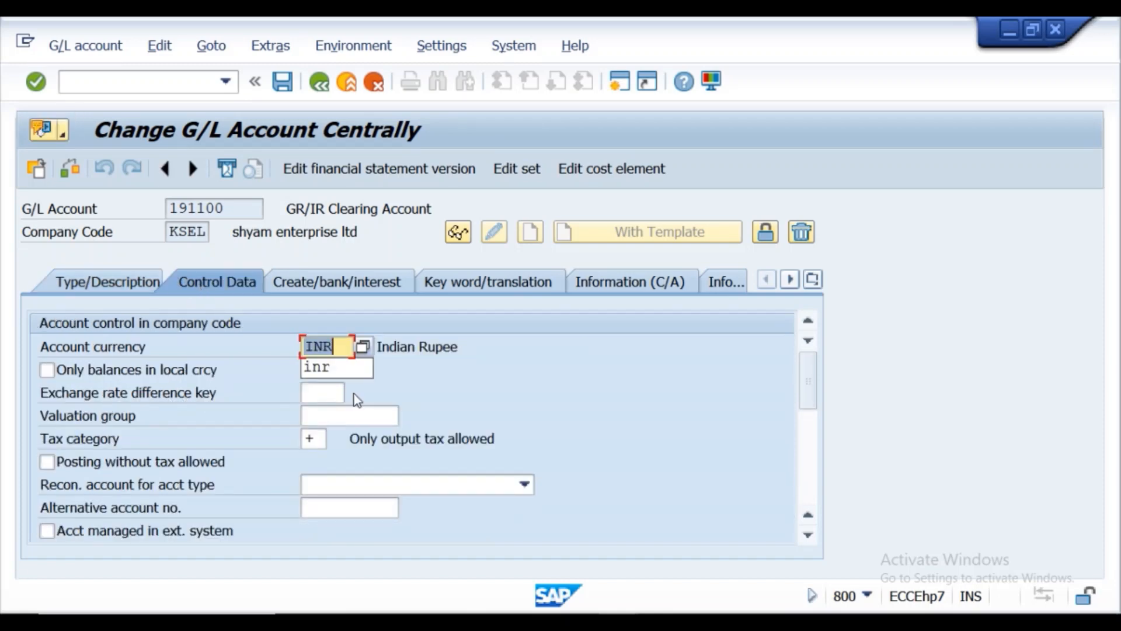
pyautogui.click(474, 399)
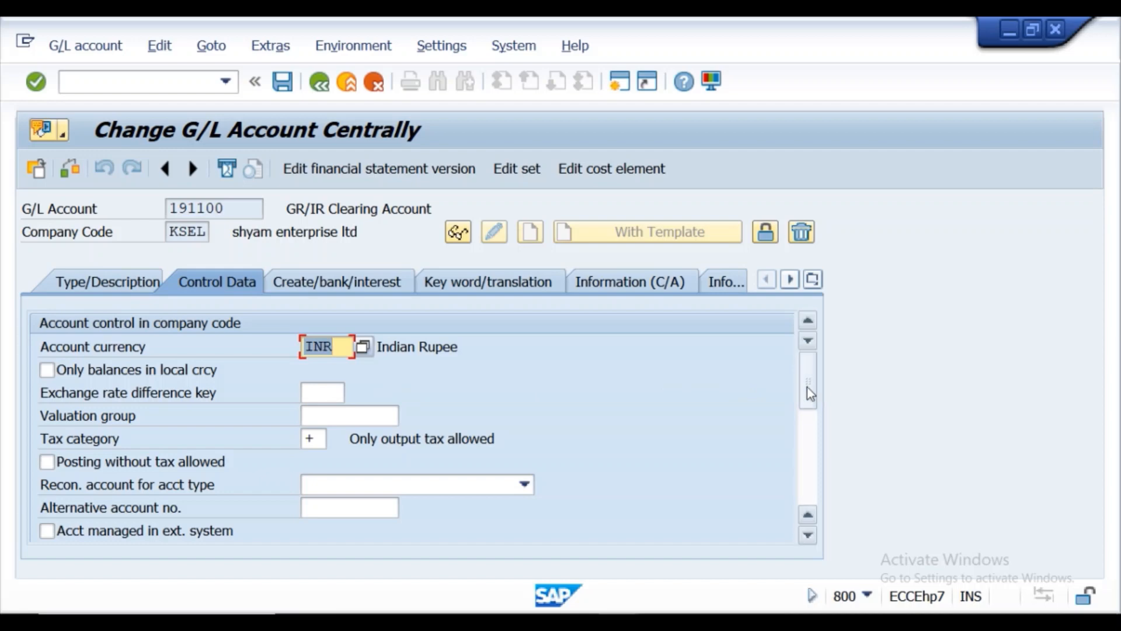
pyautogui.moveTo(807, 388)
pyautogui.mouseDown()
pyautogui.moveTo(807, 403)
pyautogui.moveTo(808, 382)
pyautogui.mouseUp()
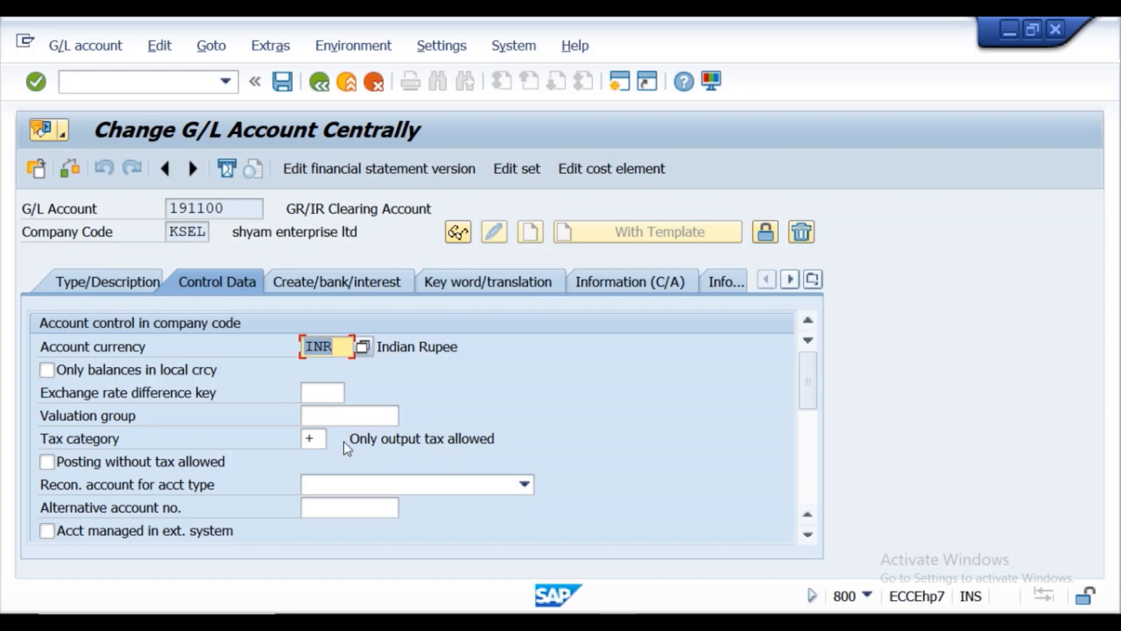
pyautogui.click(315, 438)
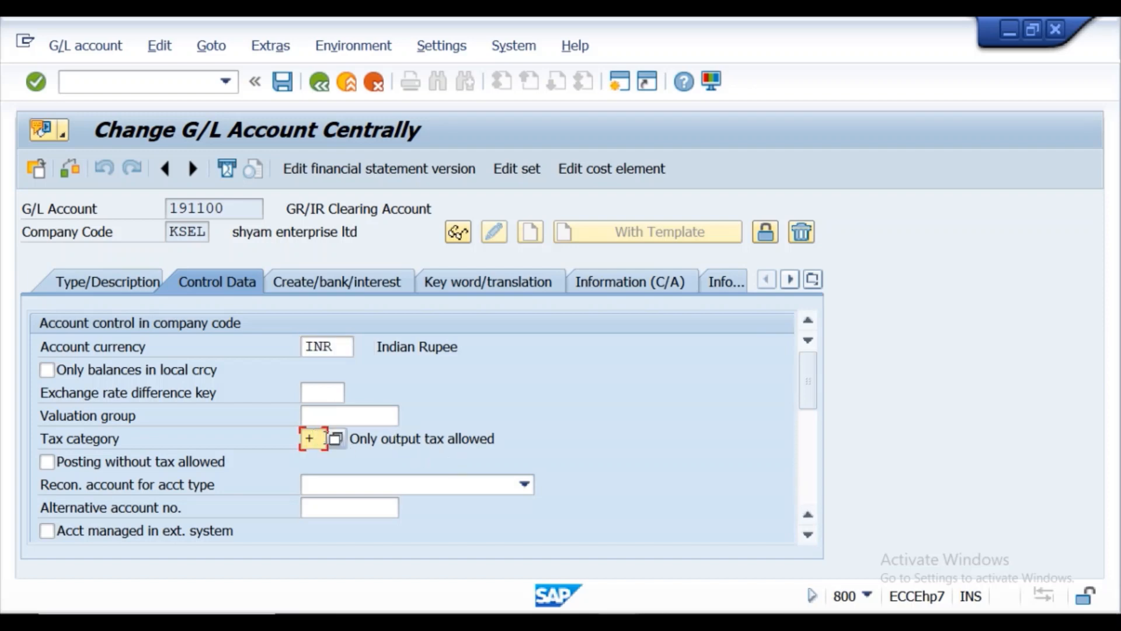
pyautogui.click(335, 439)
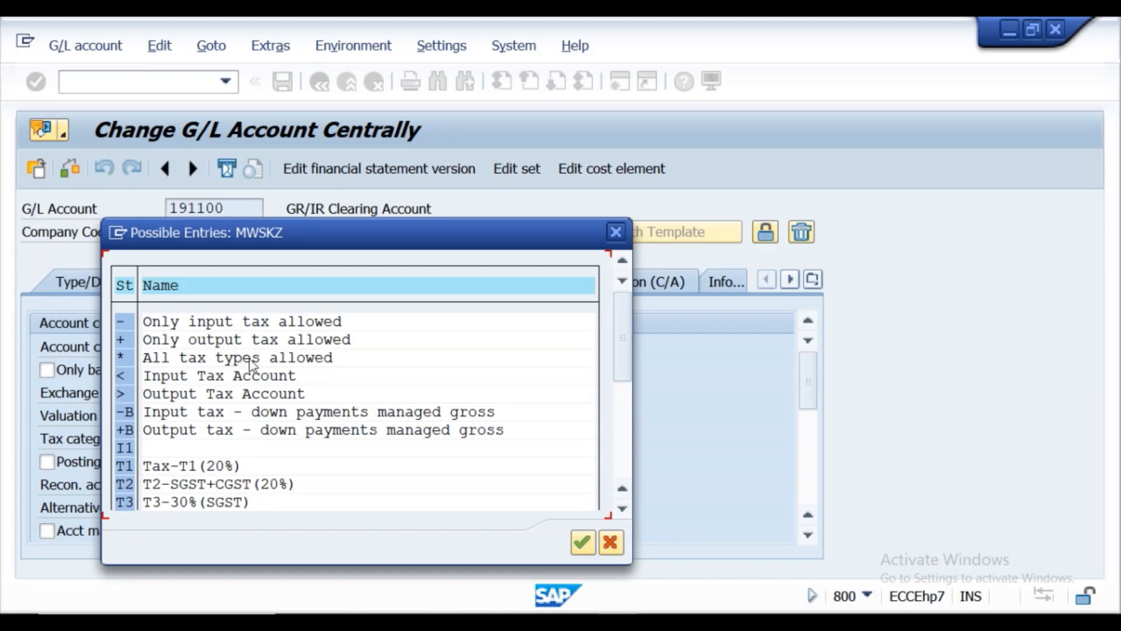
pyautogui.doubleClick(121, 359)
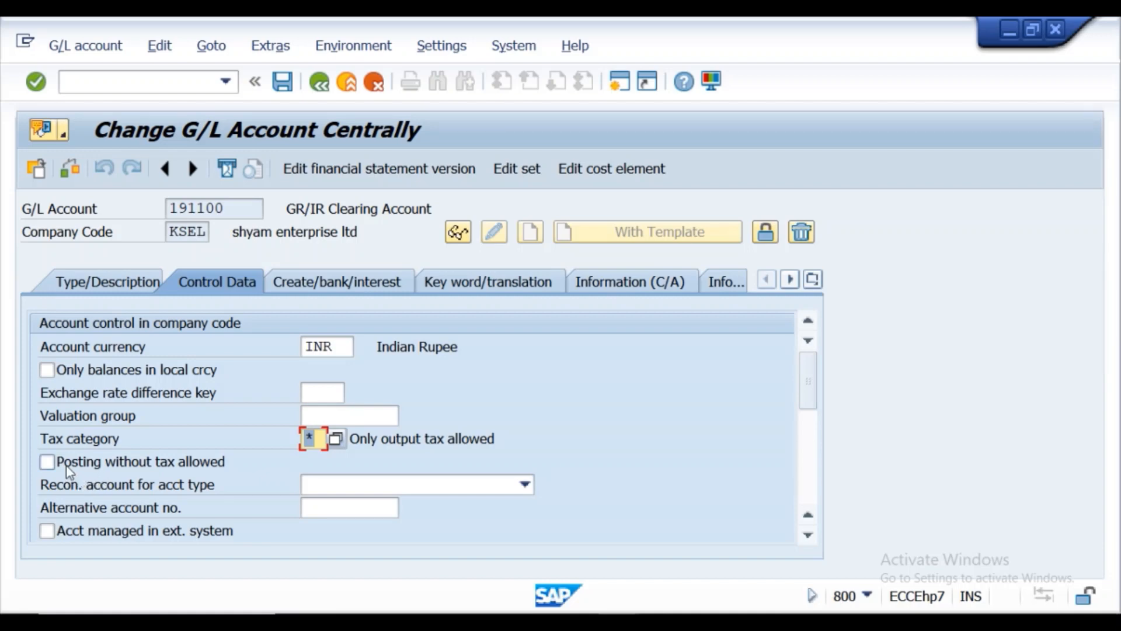
# Recheck the possible tax categories, confirm the * entry and allow posting without tax for the account
pyautogui.click(335, 440)
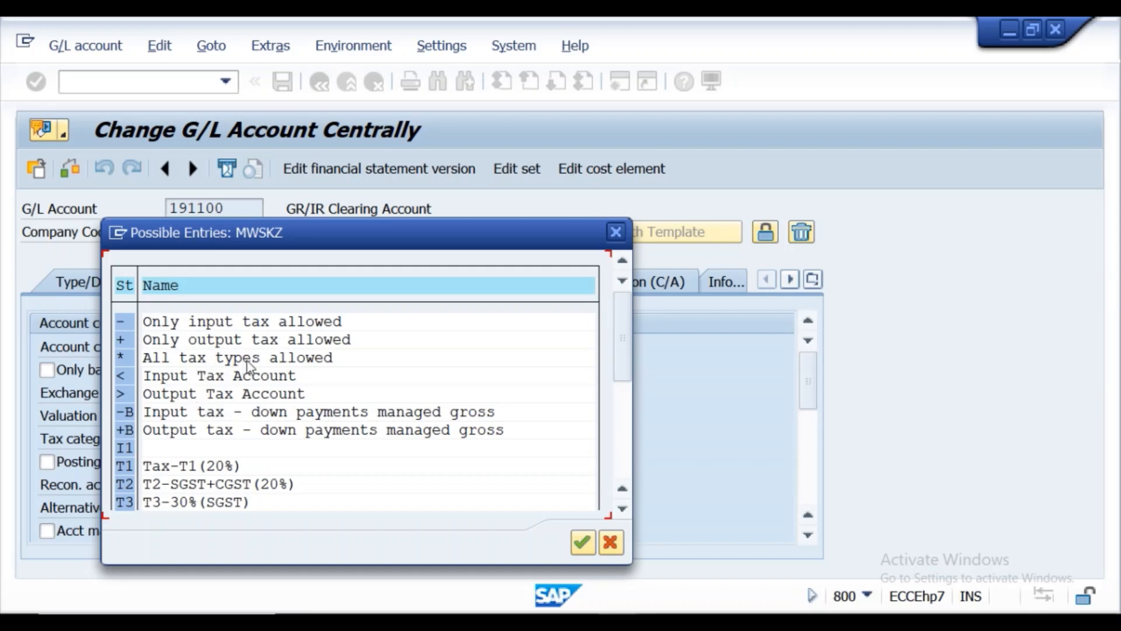
pyautogui.click(616, 233)
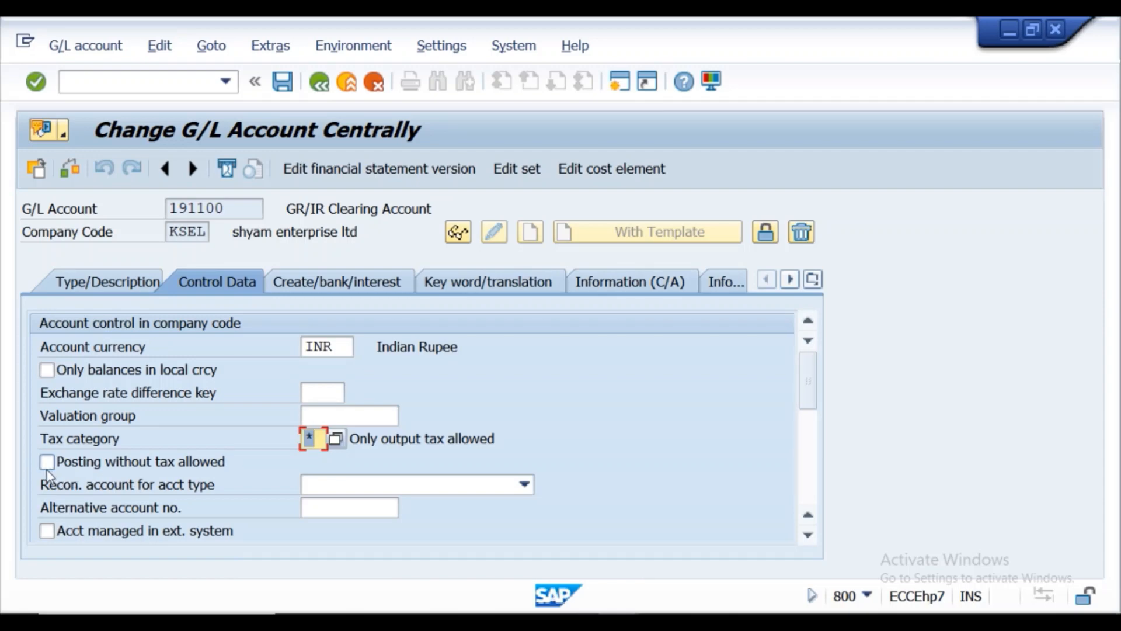
pyautogui.press('Return')
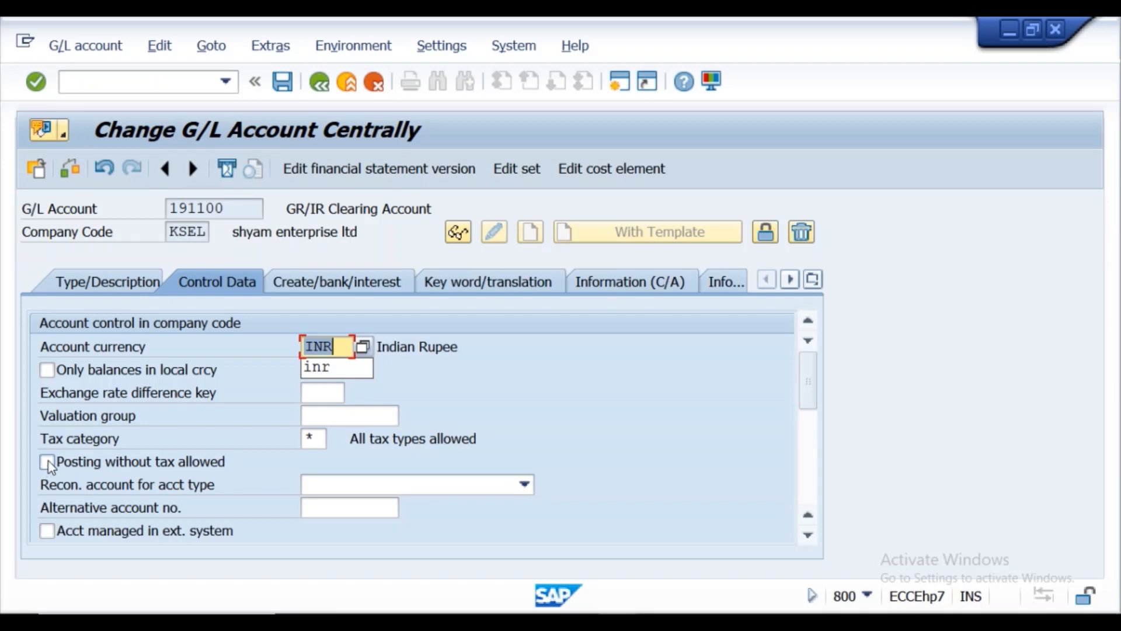
pyautogui.click(48, 463)
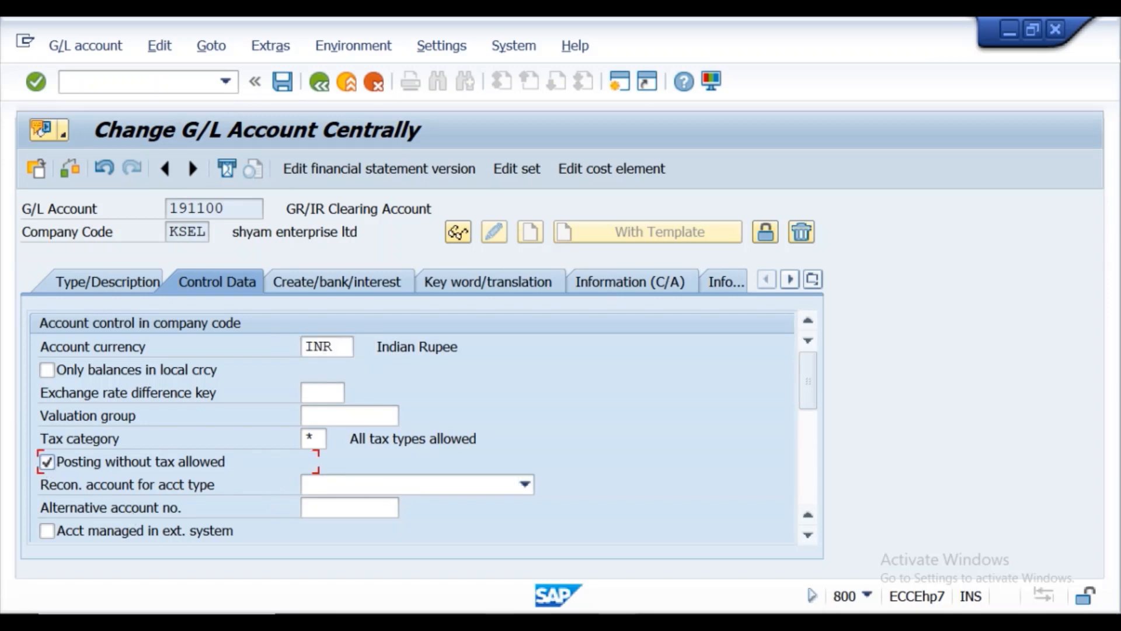
# Switch to Chrome, return to the Google results and select the query "Account type M and G/L account with open item management not permitted"
pyautogui.moveTo(538, 623)
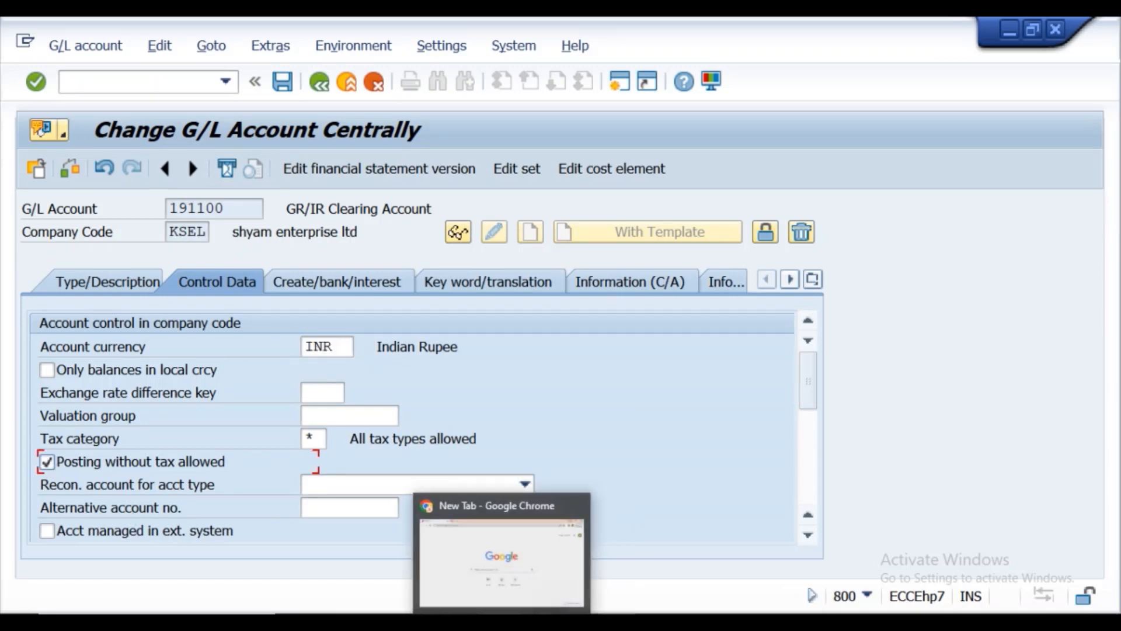
pyautogui.click(545, 601)
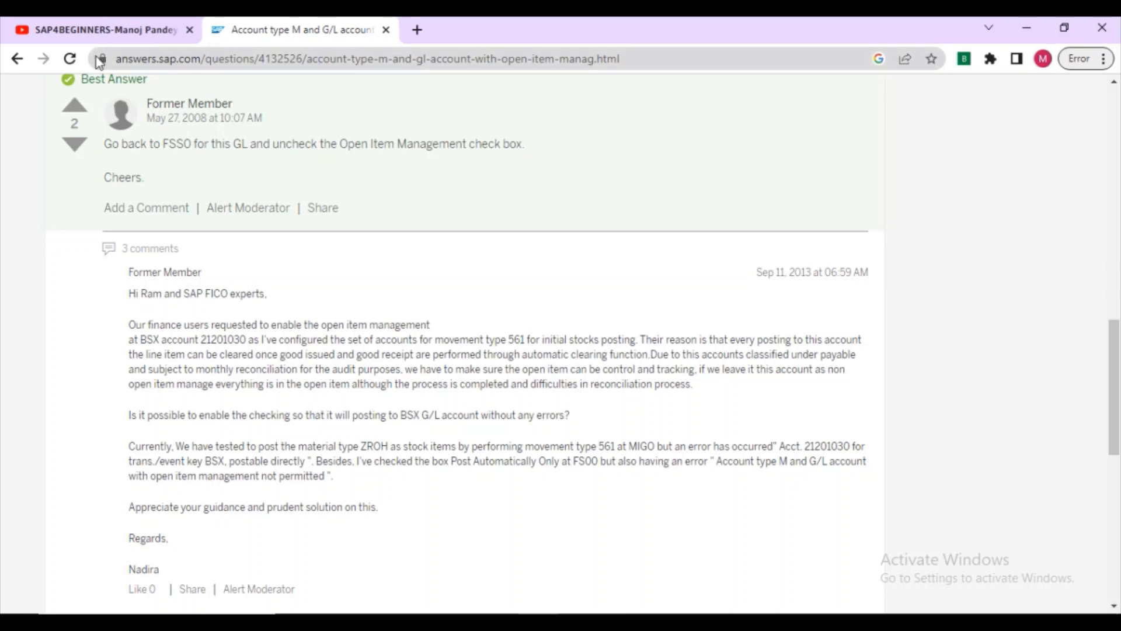
pyautogui.click(19, 58)
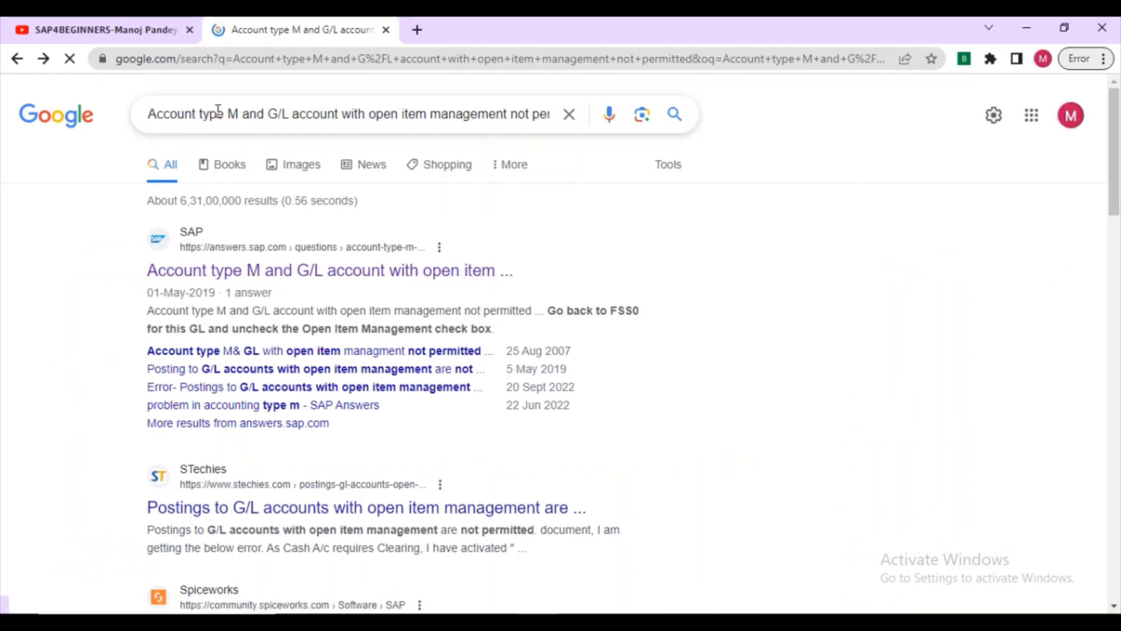
pyautogui.moveTo(147, 114); pyautogui.dragTo(258, 114)
pyautogui.click(257, 113)
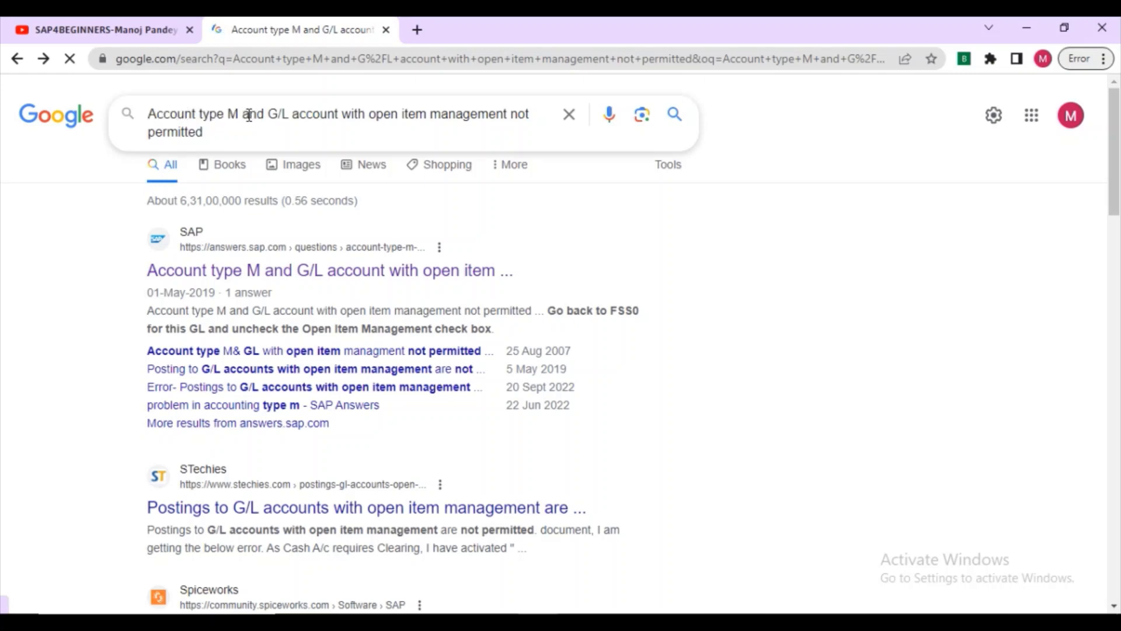
pyautogui.moveTo(246, 115); pyautogui.dragTo(602, 146)
pyautogui.click(239, 114)
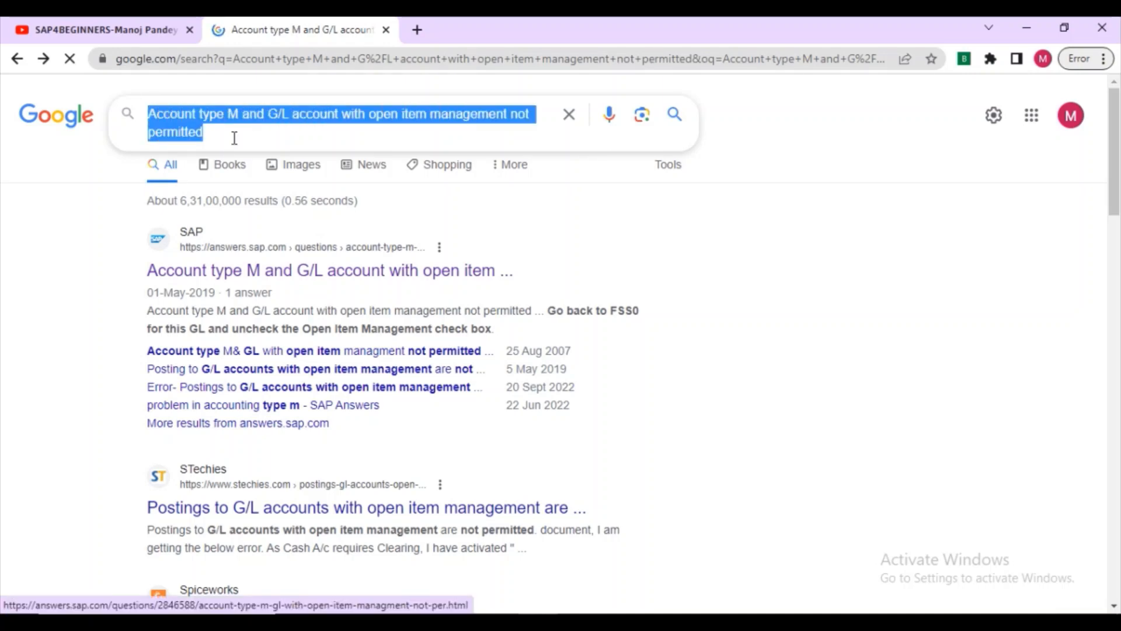
# Switch to the Word document and add blank lines below the "Use t.code-FS00" note
pyautogui.click(615, 621)
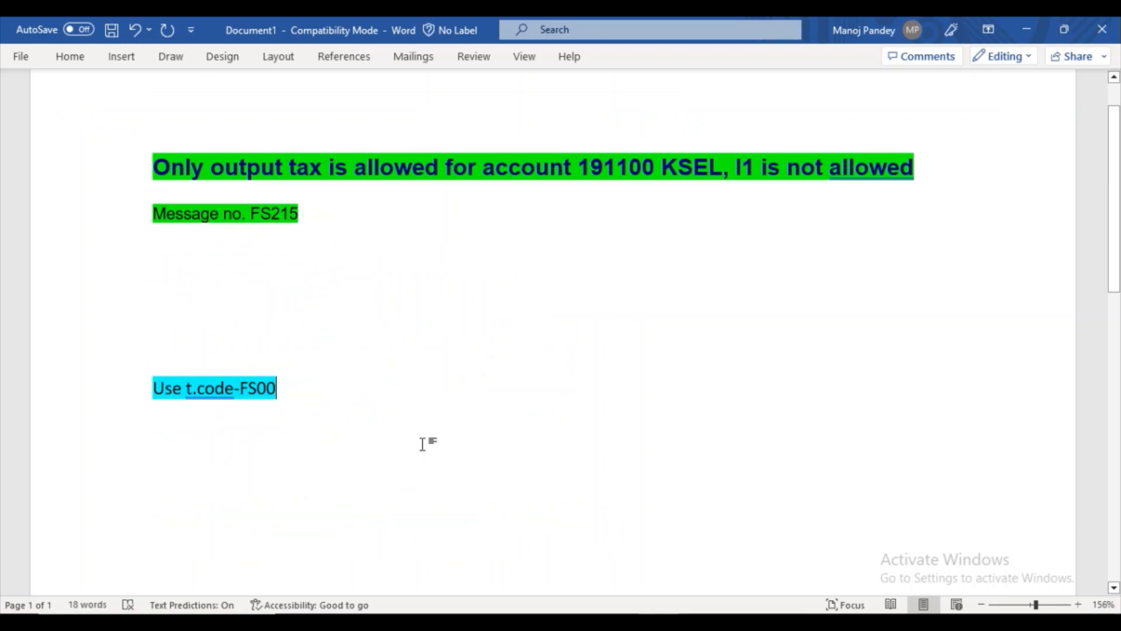
pyautogui.press('Return')
pyautogui.press('Return')
pyautogui.press('Return')
pyautogui.press('Return')
pyautogui.press('Return')
pyautogui.press('Return')
pyautogui.press('Return')
pyautogui.press('Return')
pyautogui.press('Return')
pyautogui.press('Return')
pyautogui.press('Return')
pyautogui.press('Return')
pyautogui.press('Return')
pyautogui.press('Return')
pyautogui.press('Return')
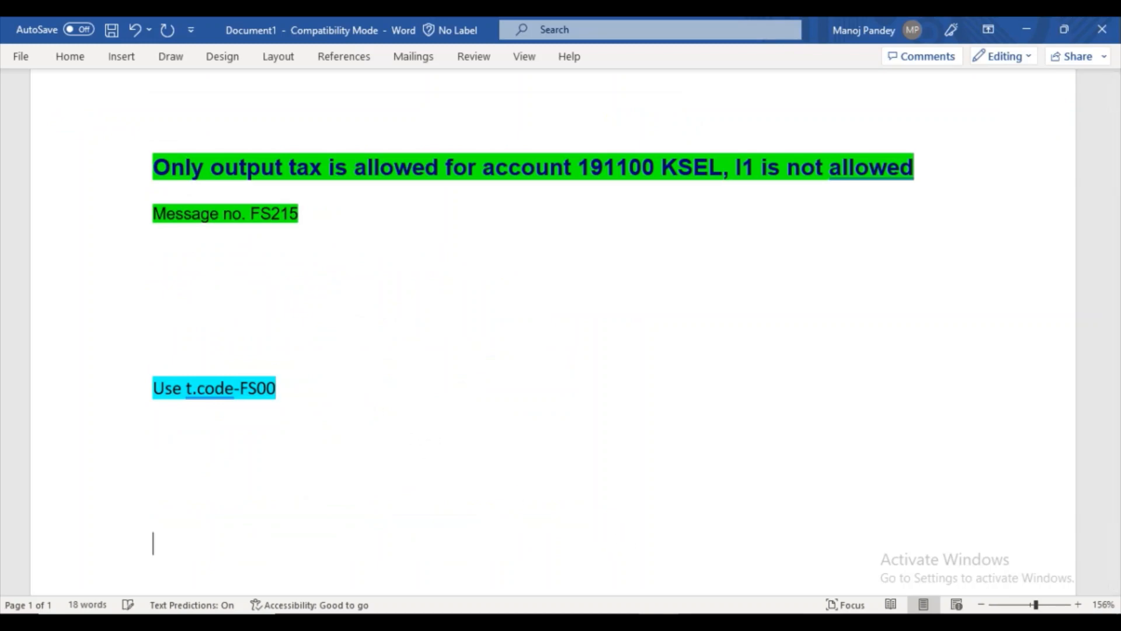
pyautogui.press('Up')
pyautogui.press('Up')
pyautogui.press('Up')
pyautogui.press('Up')
pyautogui.press('Up')
pyautogui.press('Up')
pyautogui.press('Up')
pyautogui.press('Up')
pyautogui.press('Up')
pyautogui.press('Up')
pyautogui.press('Up')
pyautogui.press('Up')
pyautogui.press('Up')
pyautogui.press('Up')
pyautogui.press('Up')
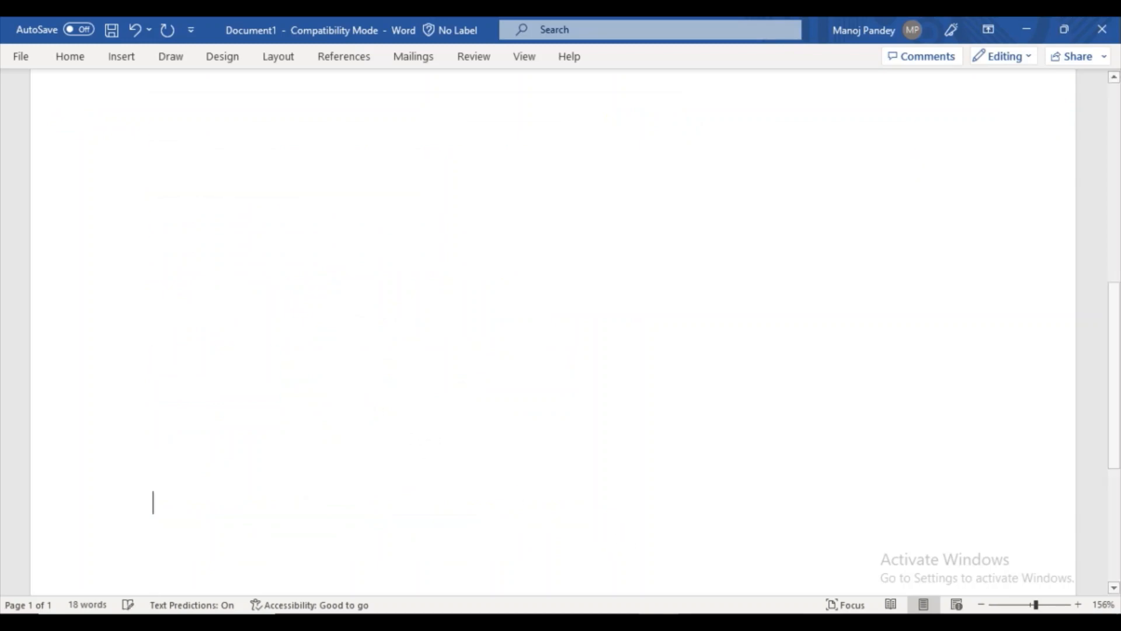
# Restore the final 0 of FS00 in the transaction code note and highlight FS00 in turquoise
pyautogui.press('BackSpace')
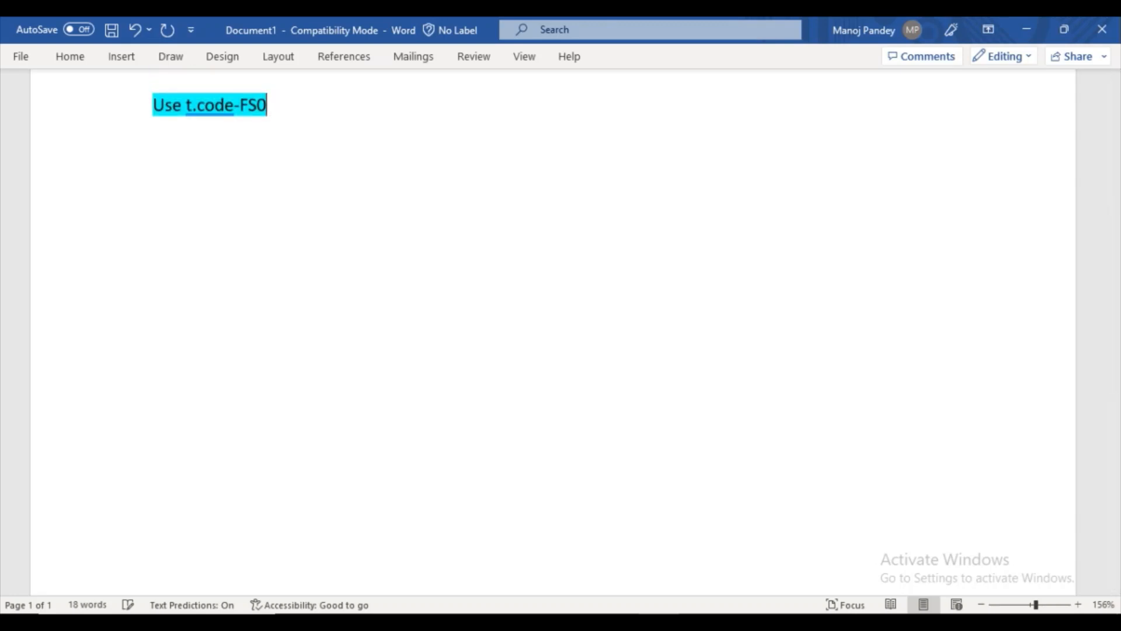
pyautogui.write('0')
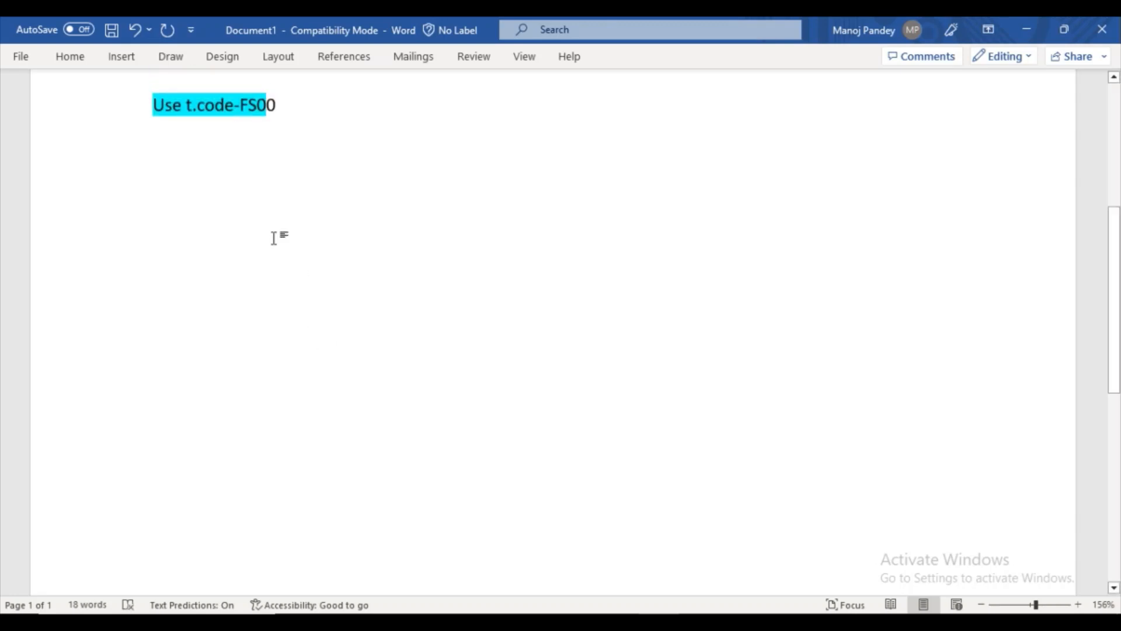
pyautogui.moveTo(281, 104); pyautogui.dragTo(240, 105)
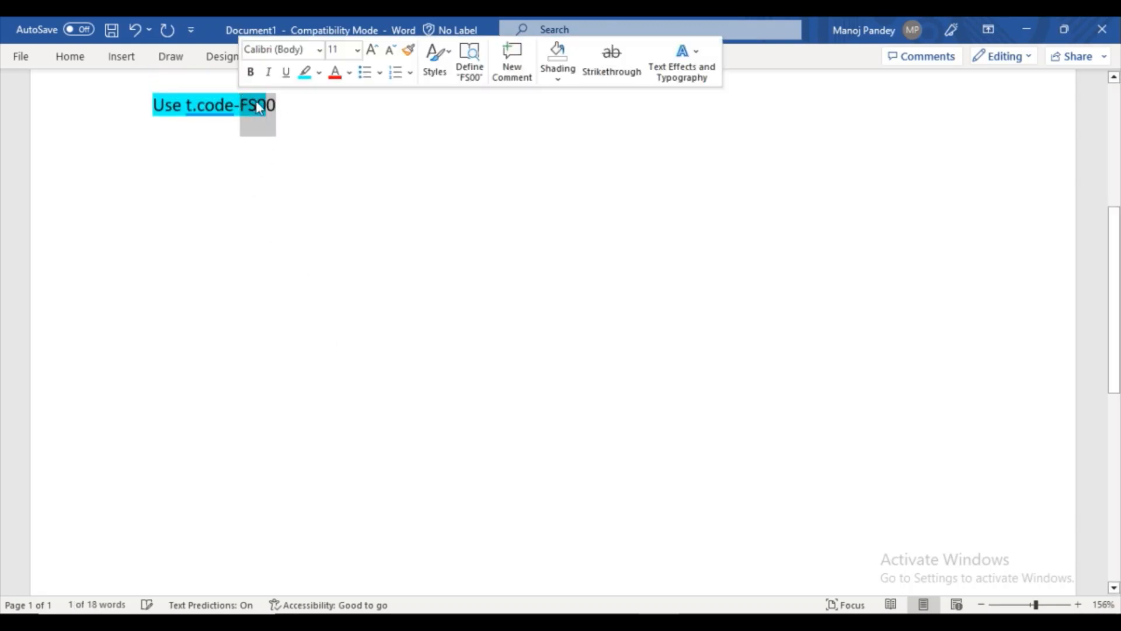
pyautogui.click(304, 71)
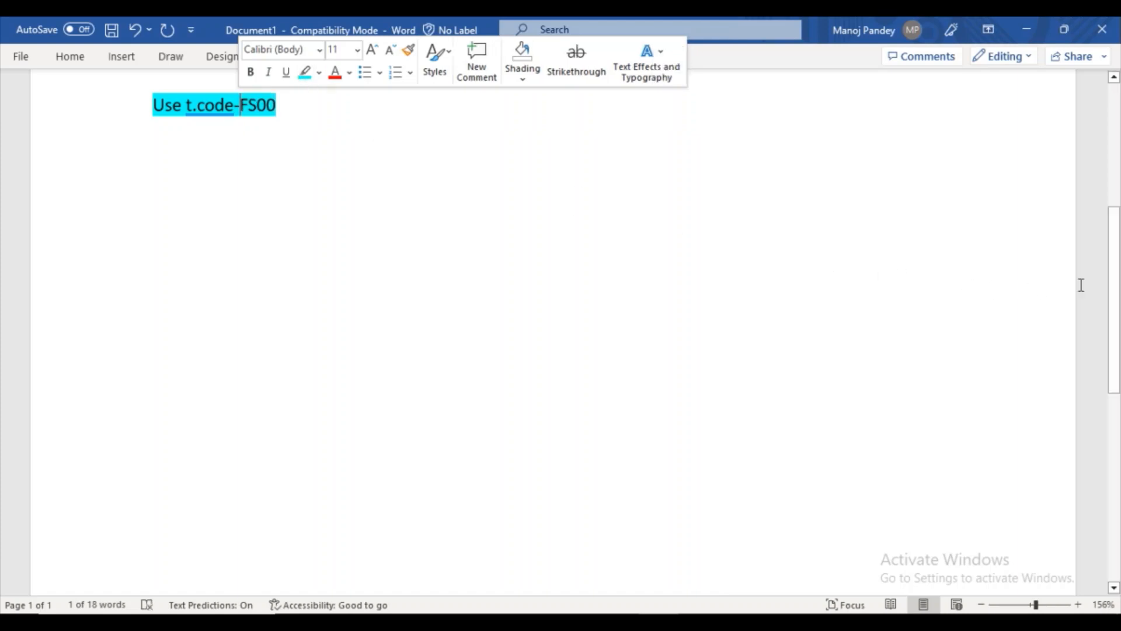
# Insert "Account type M and G/L account with open item management not permitted" below the message number and highlight it bright green
pyautogui.moveTo(1116, 288); pyautogui.dragTo(1113, 212)
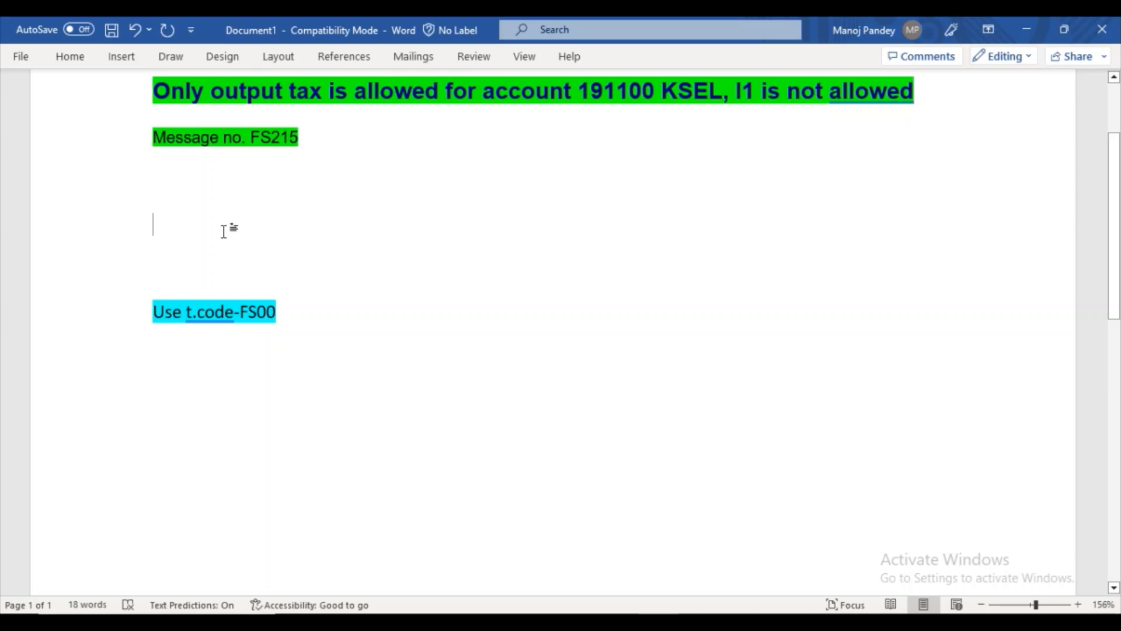
pyautogui.write('Account type M and G/L account with open item management not permitted')
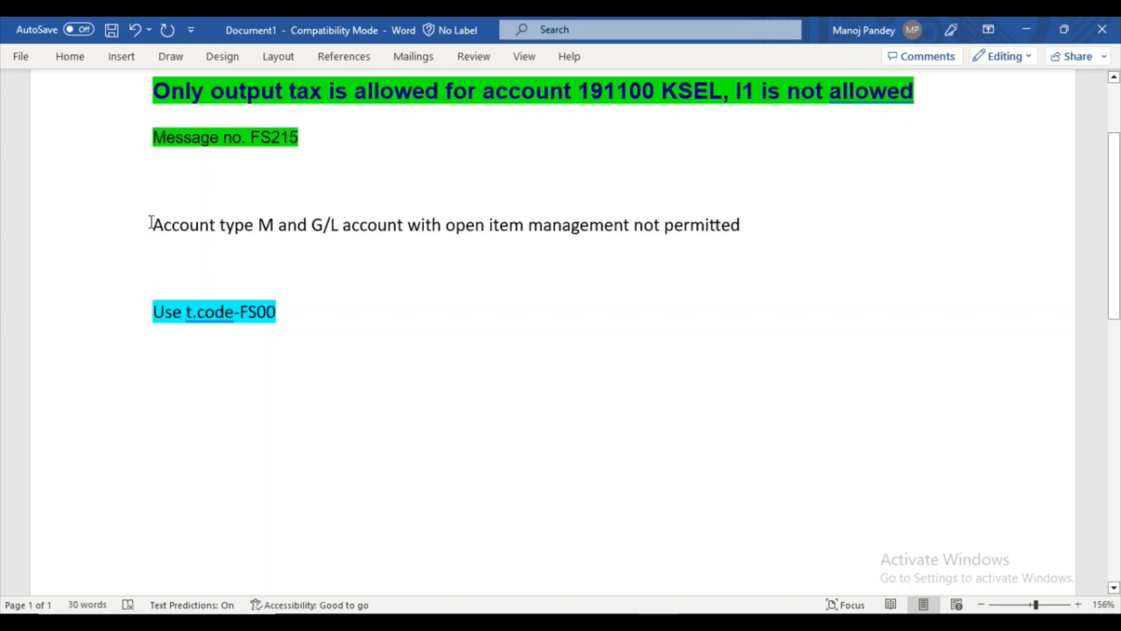
pyautogui.moveTo(155, 223); pyautogui.dragTo(734, 248)
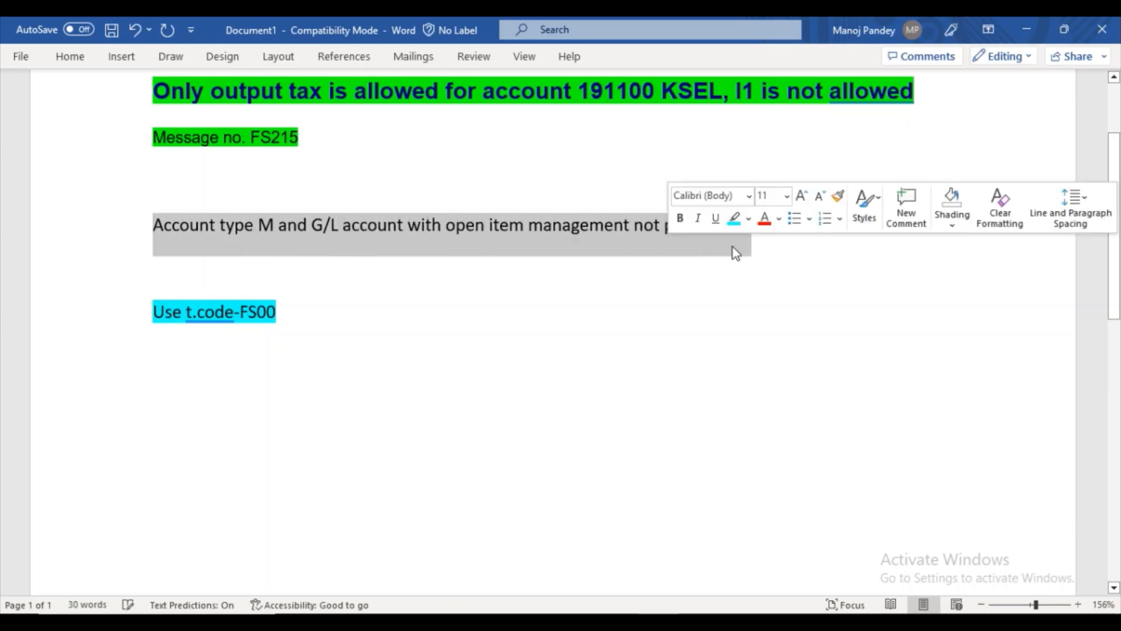
pyautogui.click(749, 218)
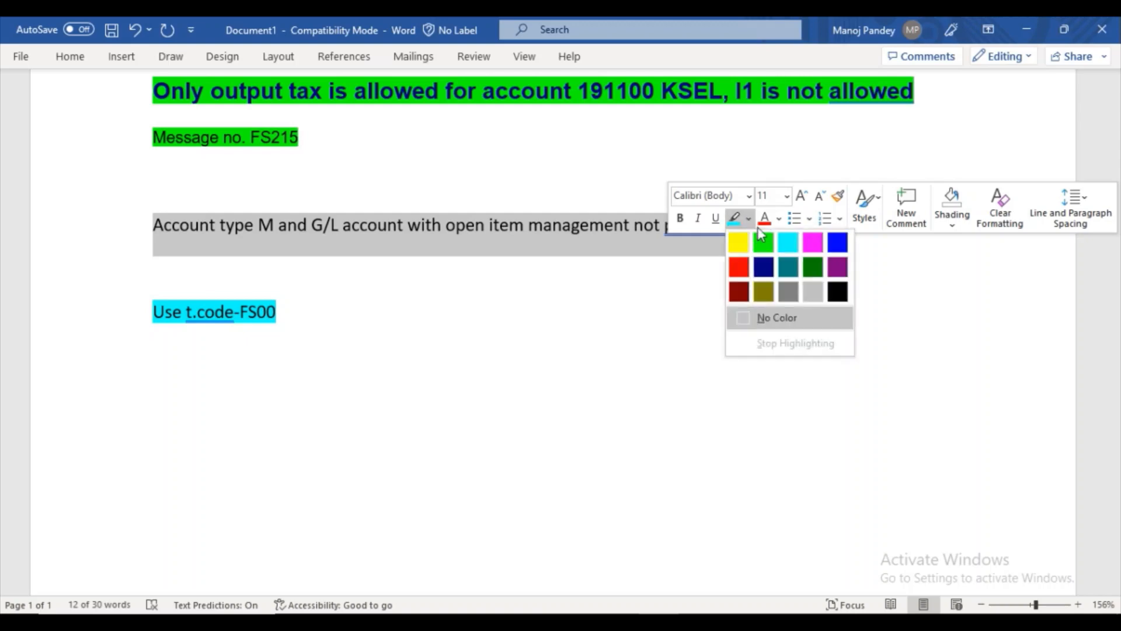
pyautogui.click(762, 245)
pyautogui.click(300, 266)
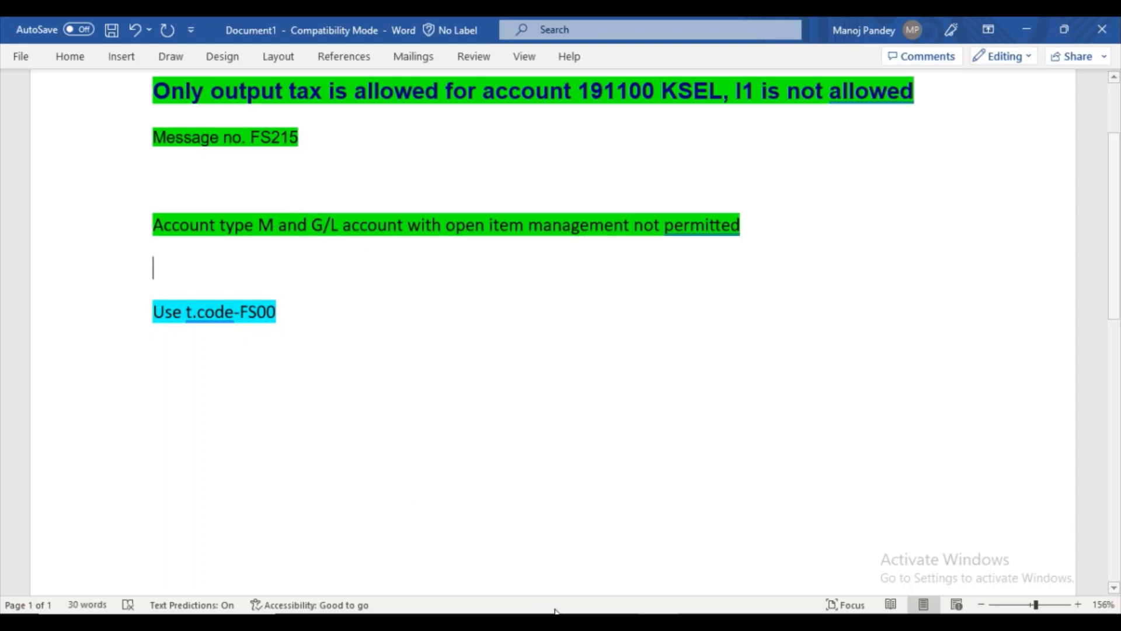
# Switch to SAP and compare the G/L account's tax and account management settings with the open item management error noted in Word
pyautogui.moveTo(634, 622)
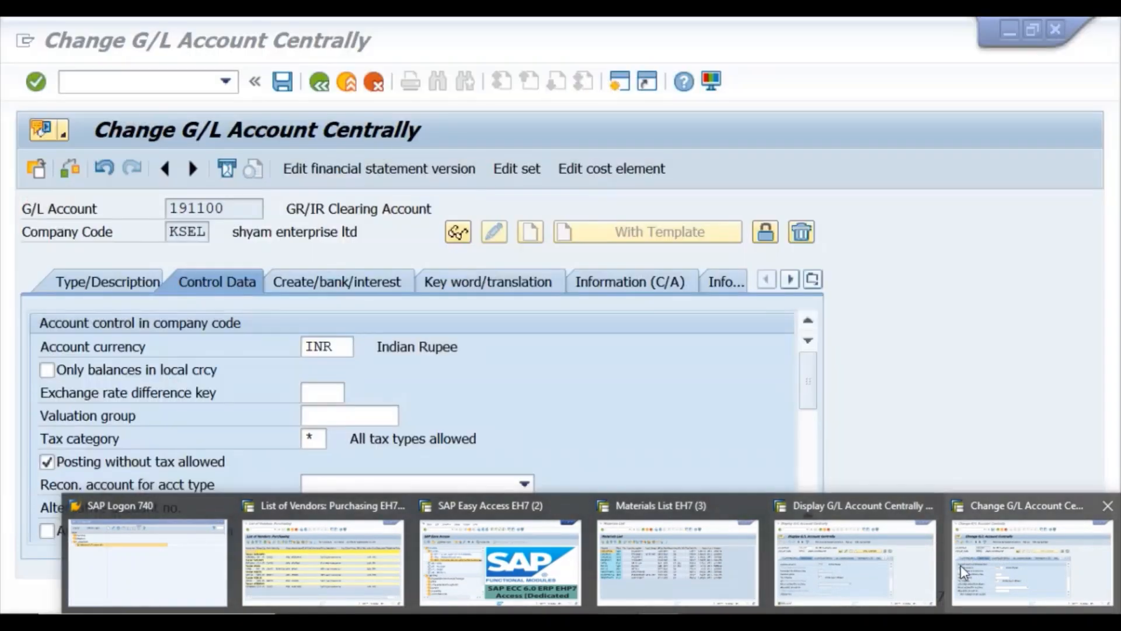
pyautogui.click(961, 566)
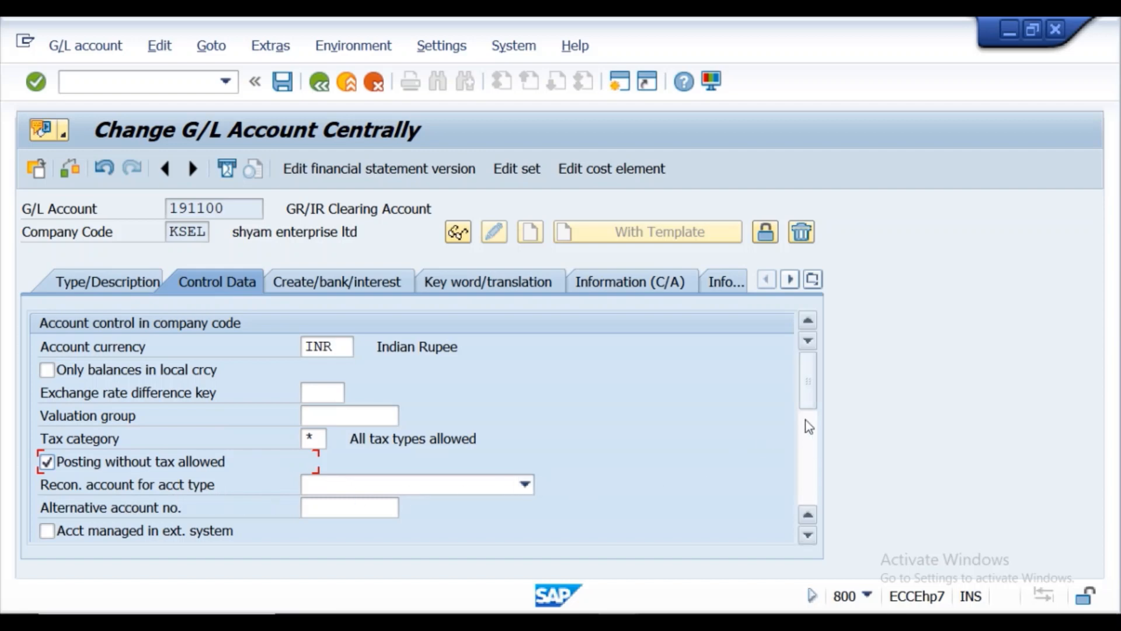
pyautogui.scroll(-1, 809, 392)
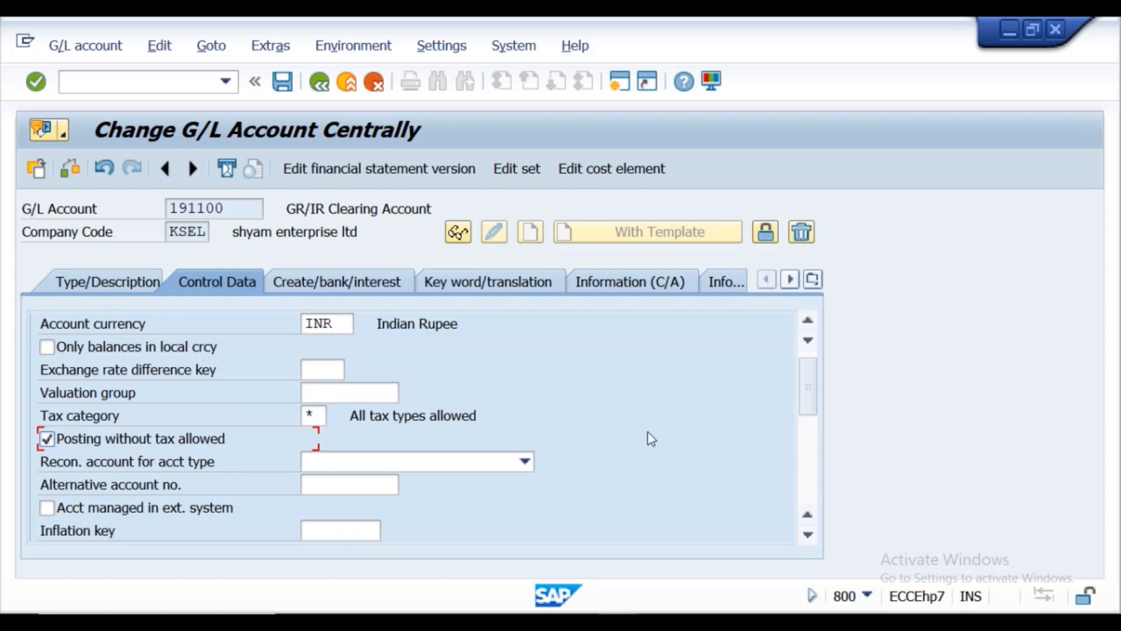
pyautogui.scroll(-1, 810, 399)
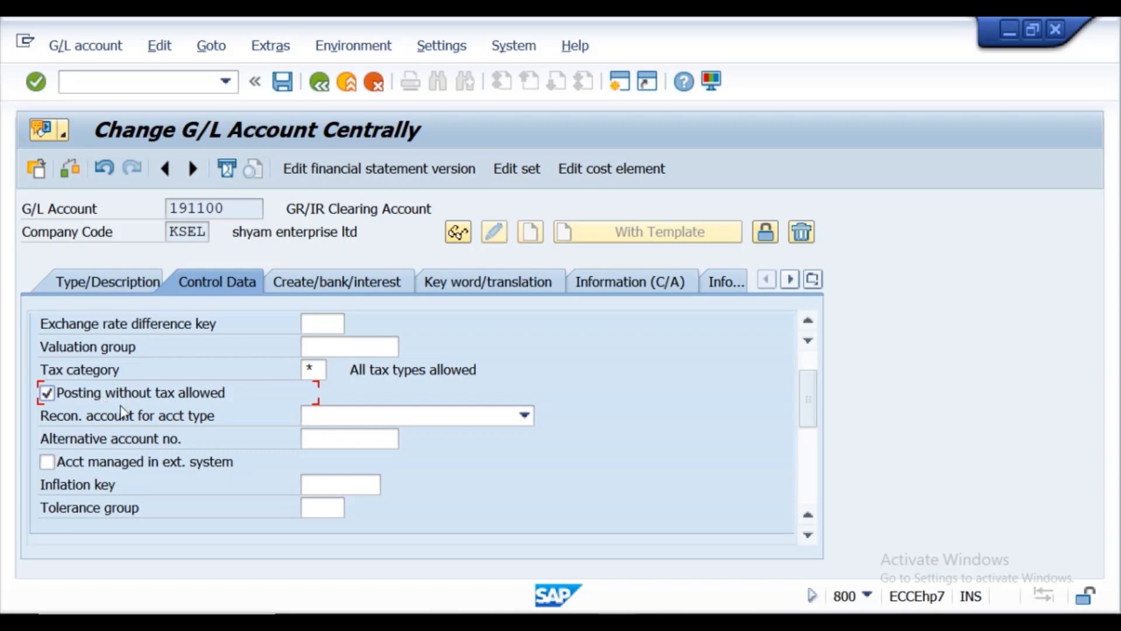
pyautogui.moveTo(808, 401); pyautogui.dragTo(811, 438)
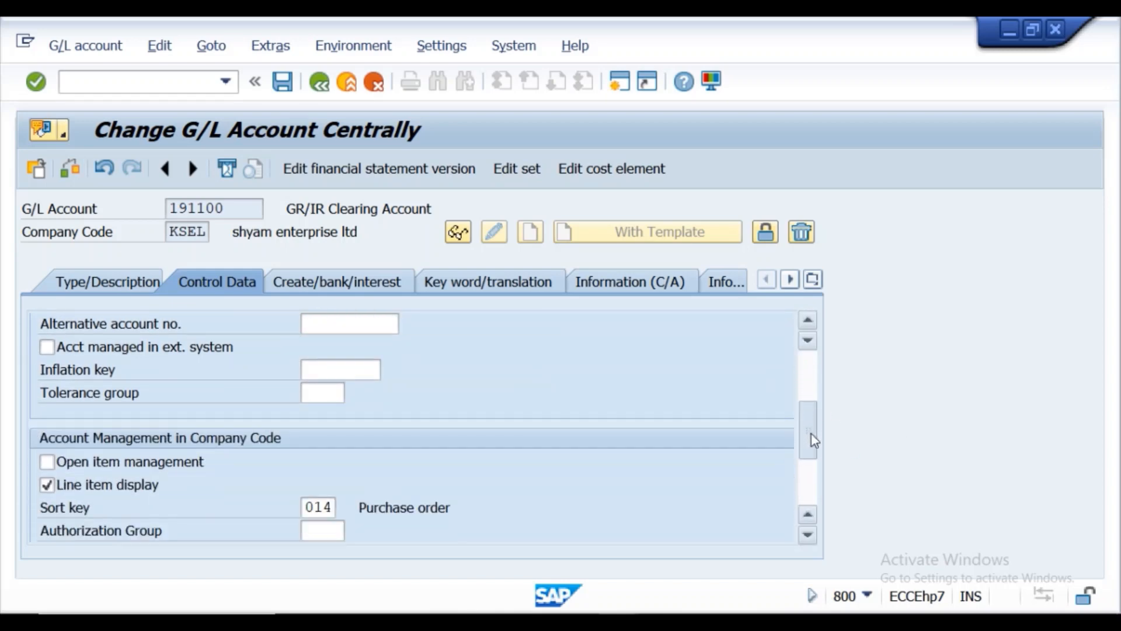
pyautogui.click(614, 620)
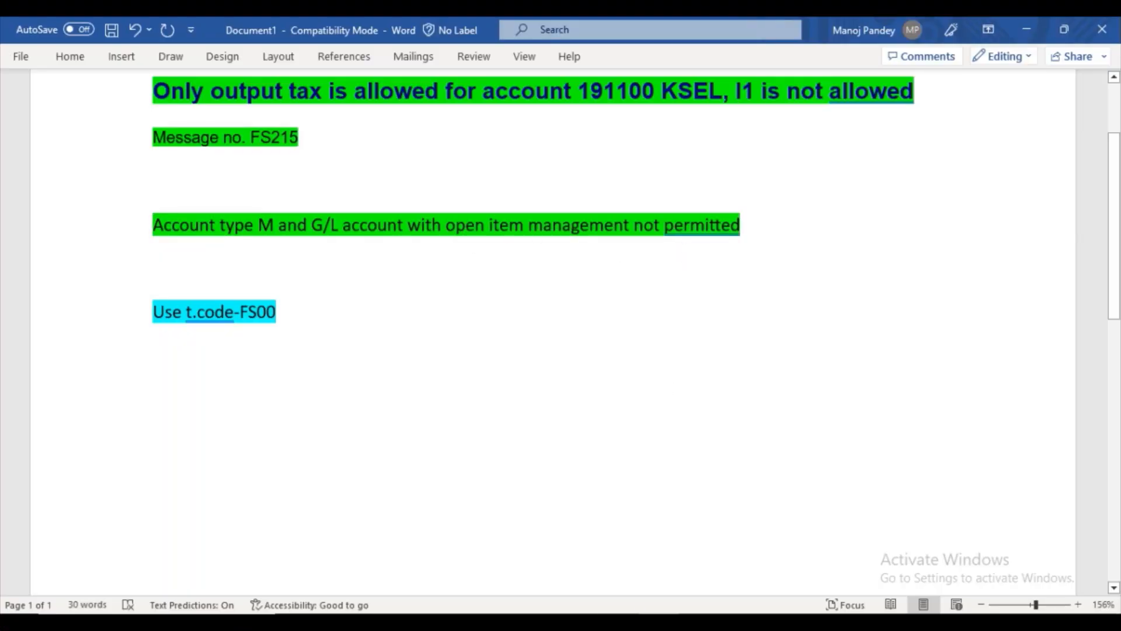
pyautogui.click(618, 623)
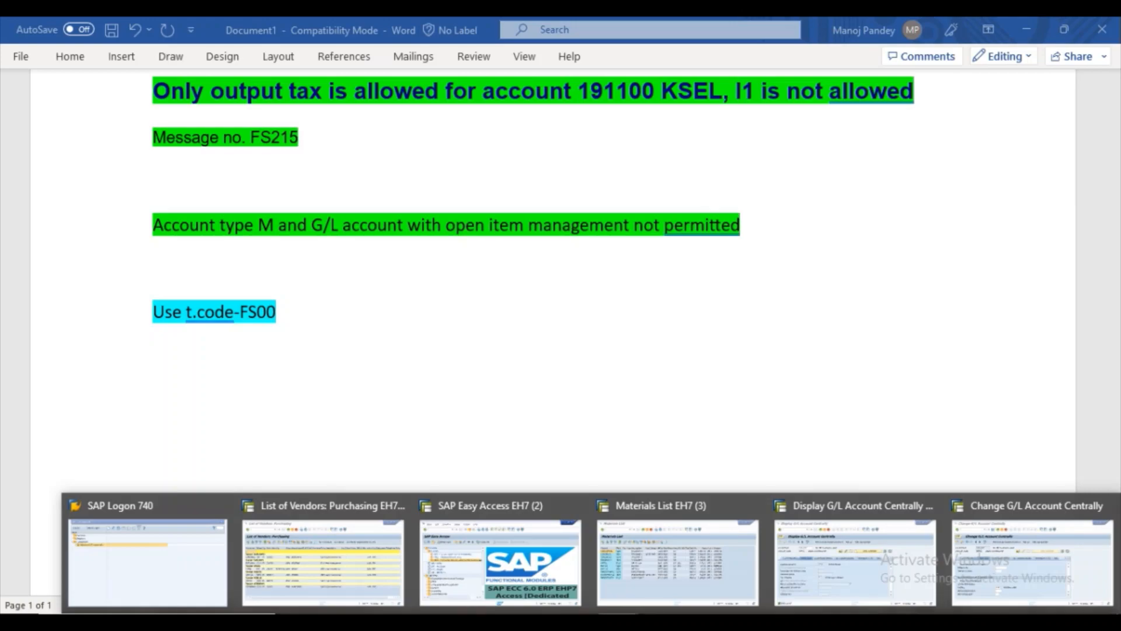
pyautogui.click(975, 567)
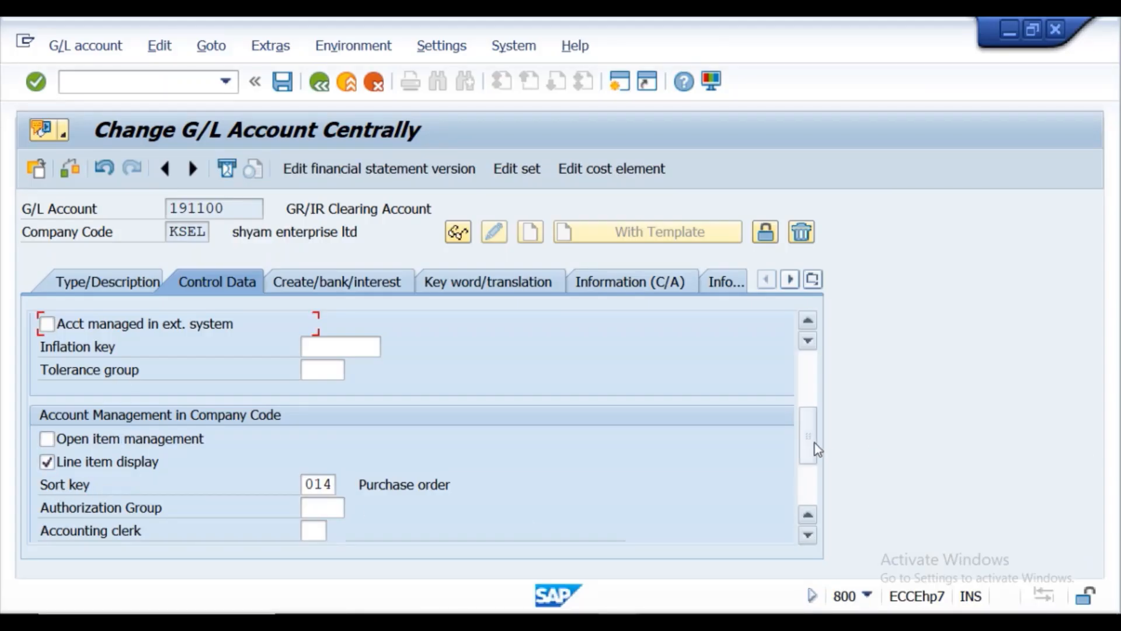
pyautogui.moveTo(812, 442); pyautogui.dragTo(812, 416)
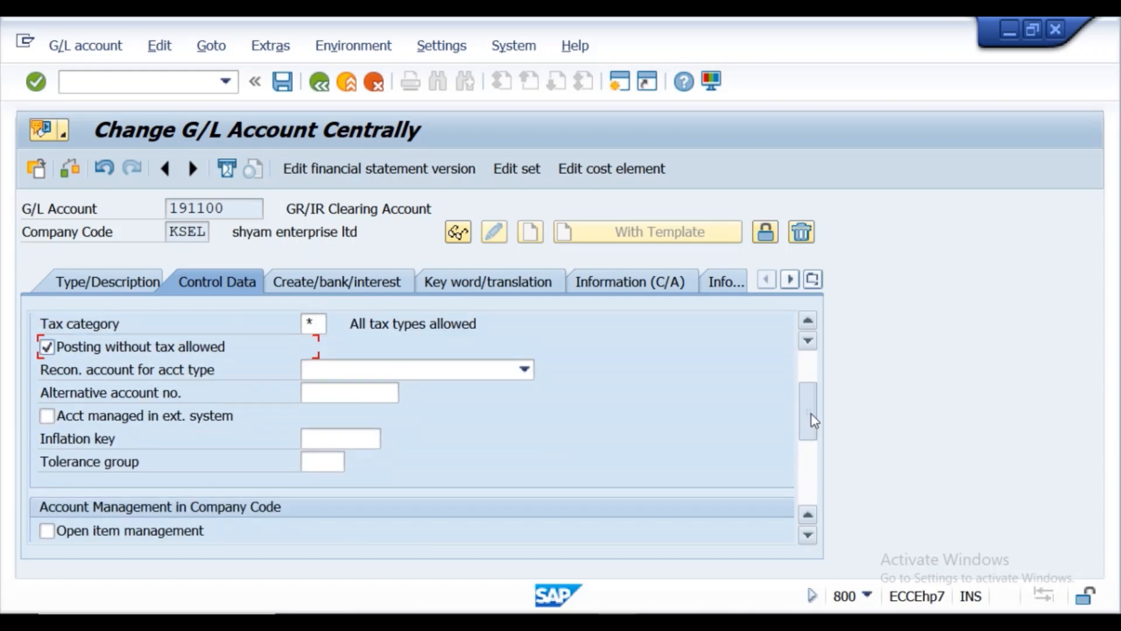
pyautogui.moveTo(811, 415); pyautogui.dragTo(803, 457)
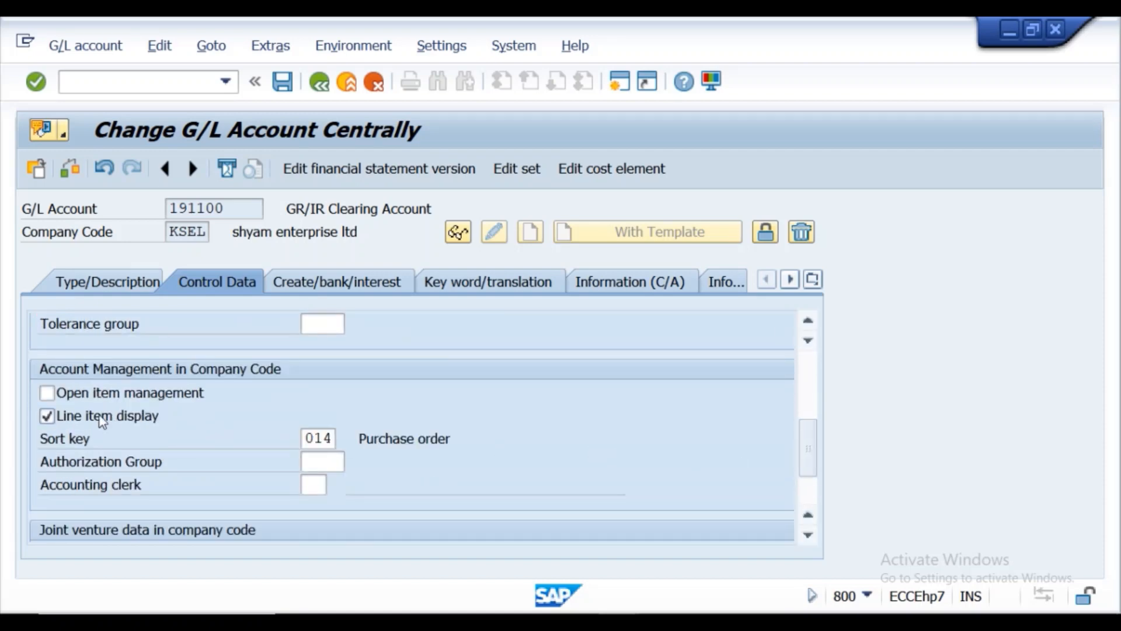
# Turn on open item management for the account, check the error note in Word, and clear the option again
pyautogui.click(49, 393)
pyautogui.click(432, 622)
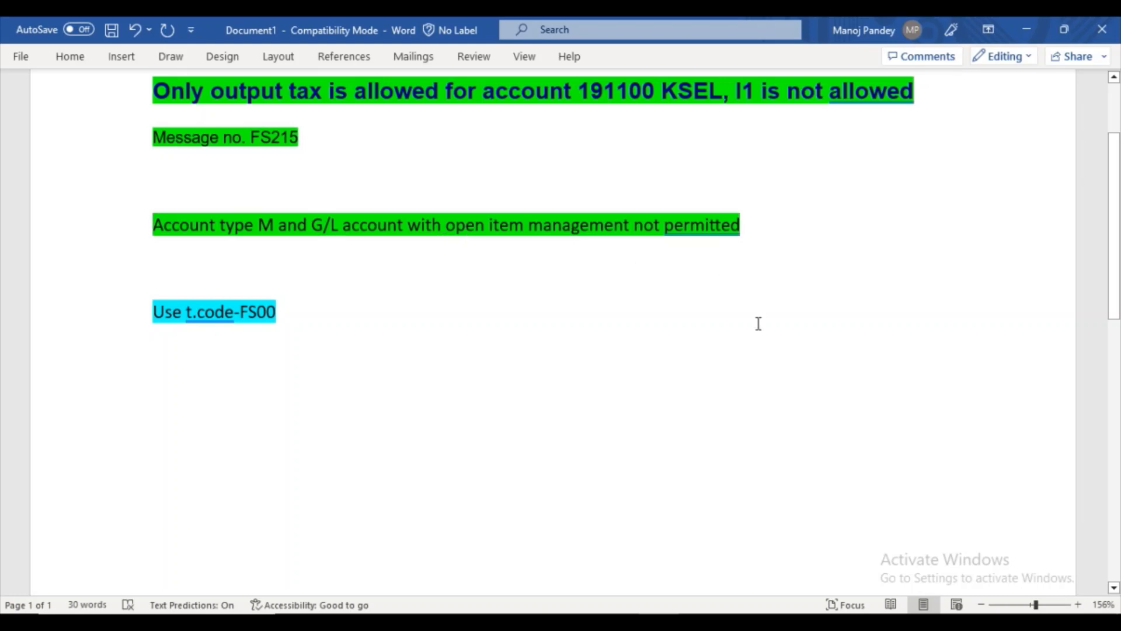
pyautogui.click(617, 622)
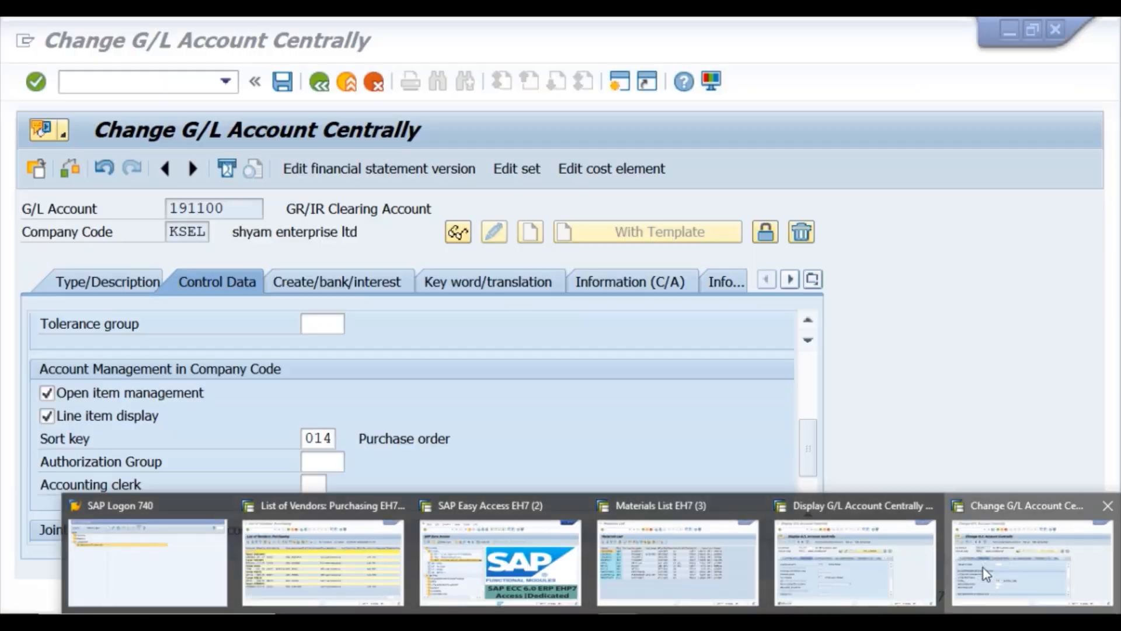
pyautogui.click(984, 568)
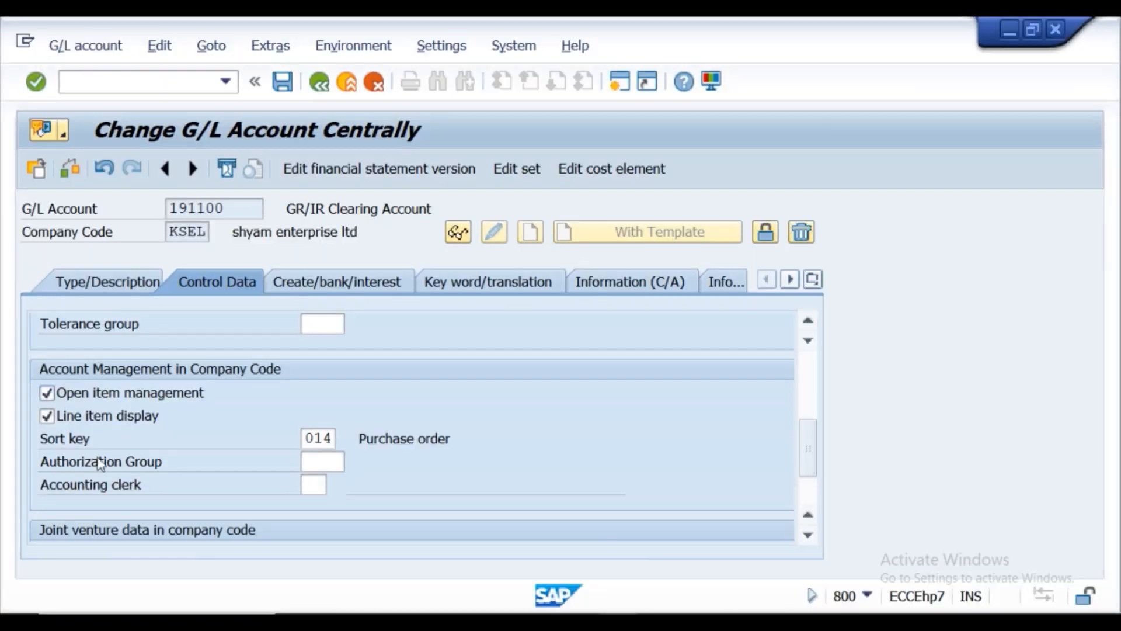
pyautogui.click(47, 394)
pyautogui.moveTo(804, 430)
pyautogui.mouseDown()
pyautogui.moveTo(808, 461)
pyautogui.moveTo(811, 410)
pyautogui.mouseUp()
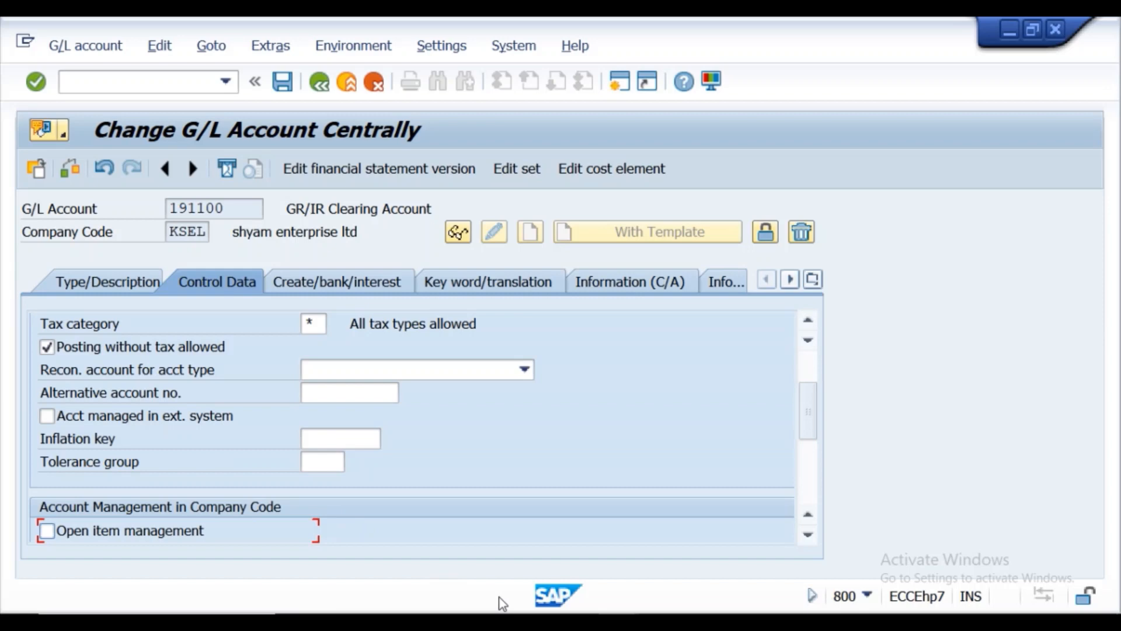
# Find and open the Snipping Tool over the SAP screen for changing the G/L account
pyautogui.press('super')
pyautogui.press('super')
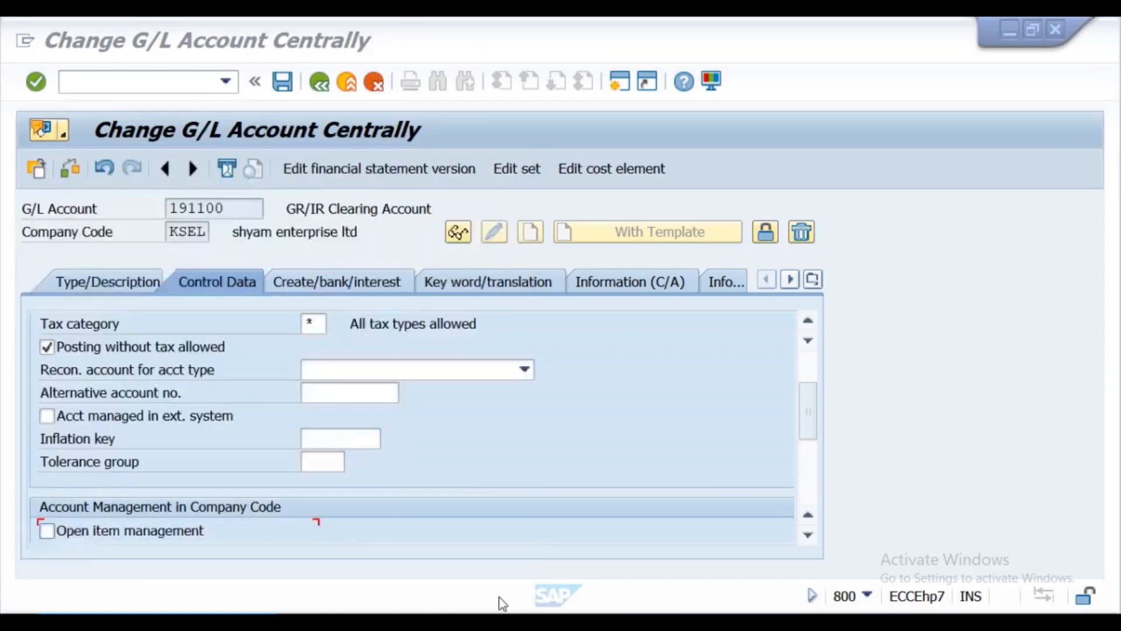
pyautogui.press('super')
pyautogui.write('SNIPP')
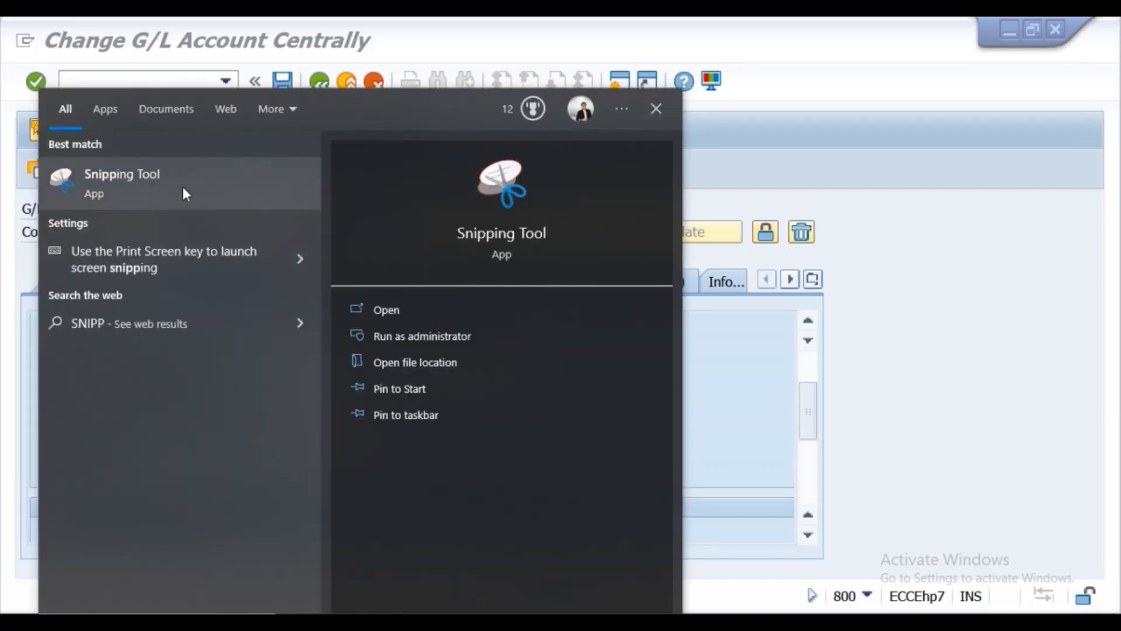
pyautogui.click(186, 193)
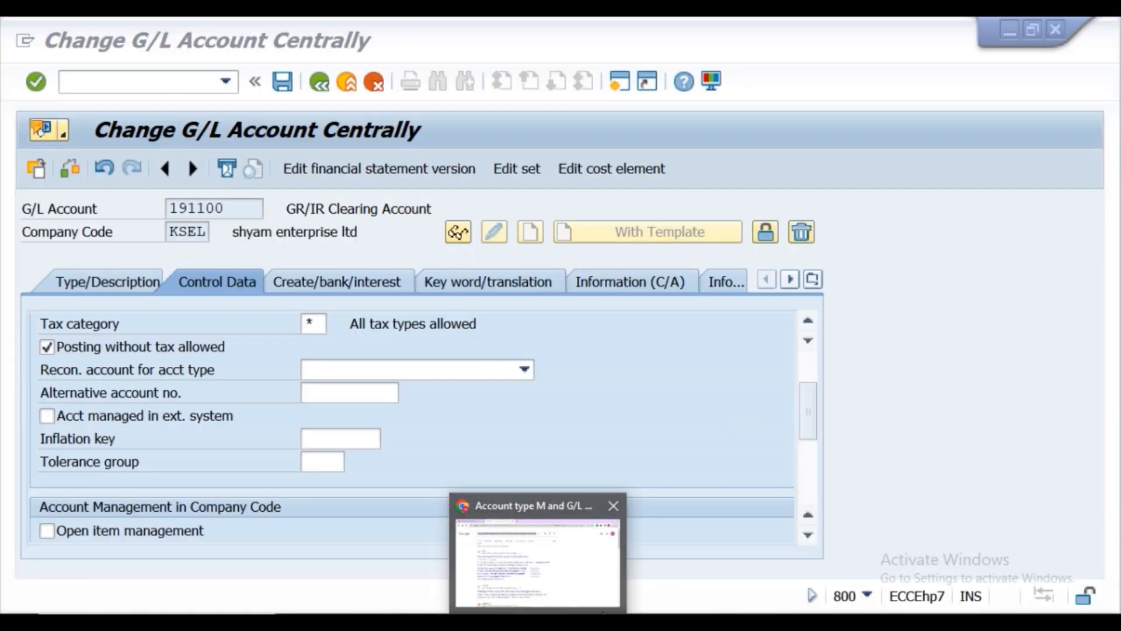
pyautogui.moveTo(559, 622)
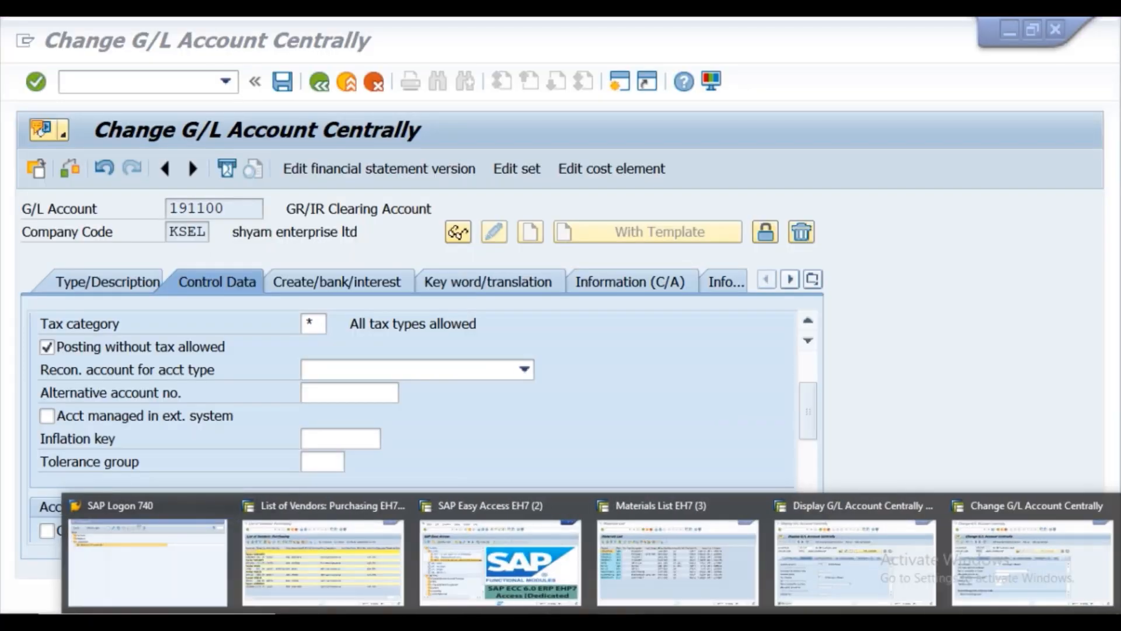
pyautogui.click(1028, 555)
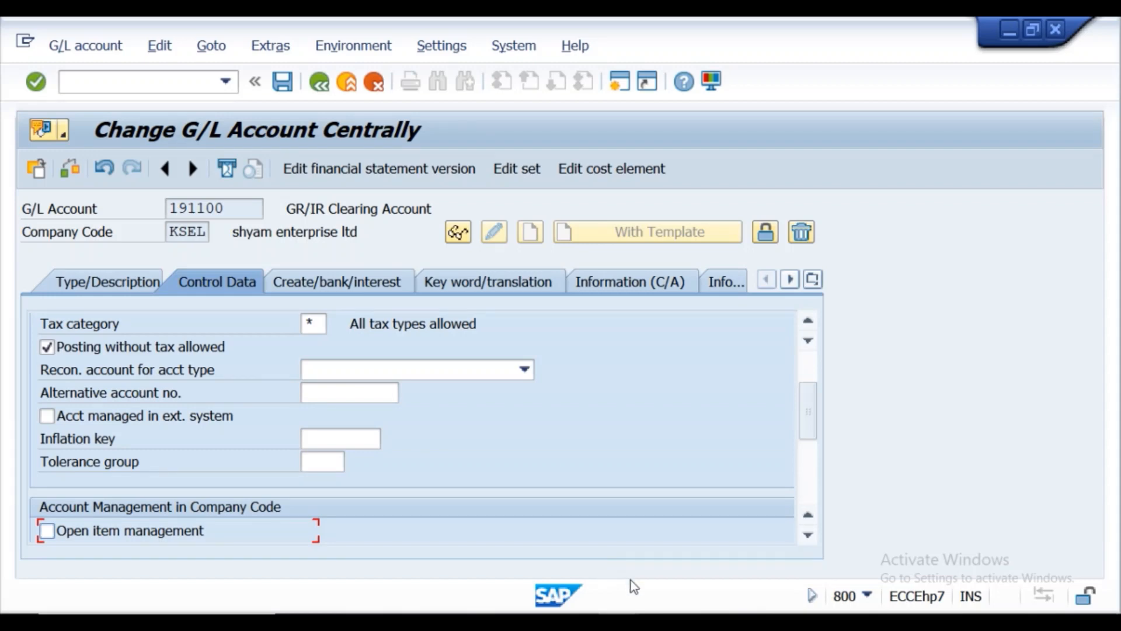
pyautogui.click(633, 621)
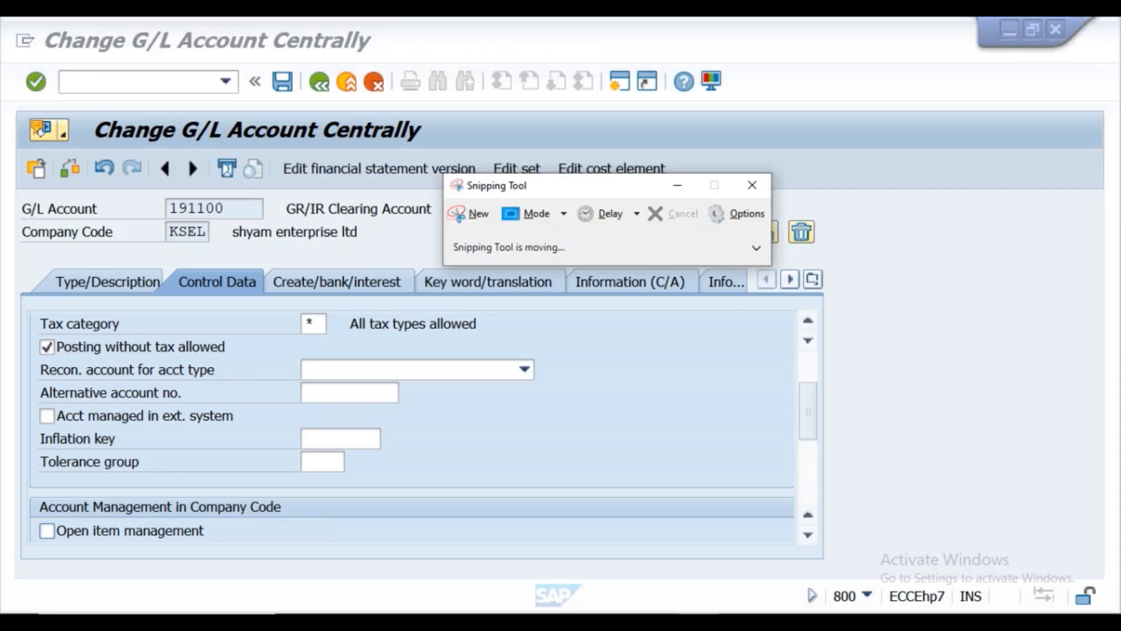
# Snip the G/L account change screen and highlight the account number, company code, change icon, tax settings and open item management option in yellow
pyautogui.click(477, 215)
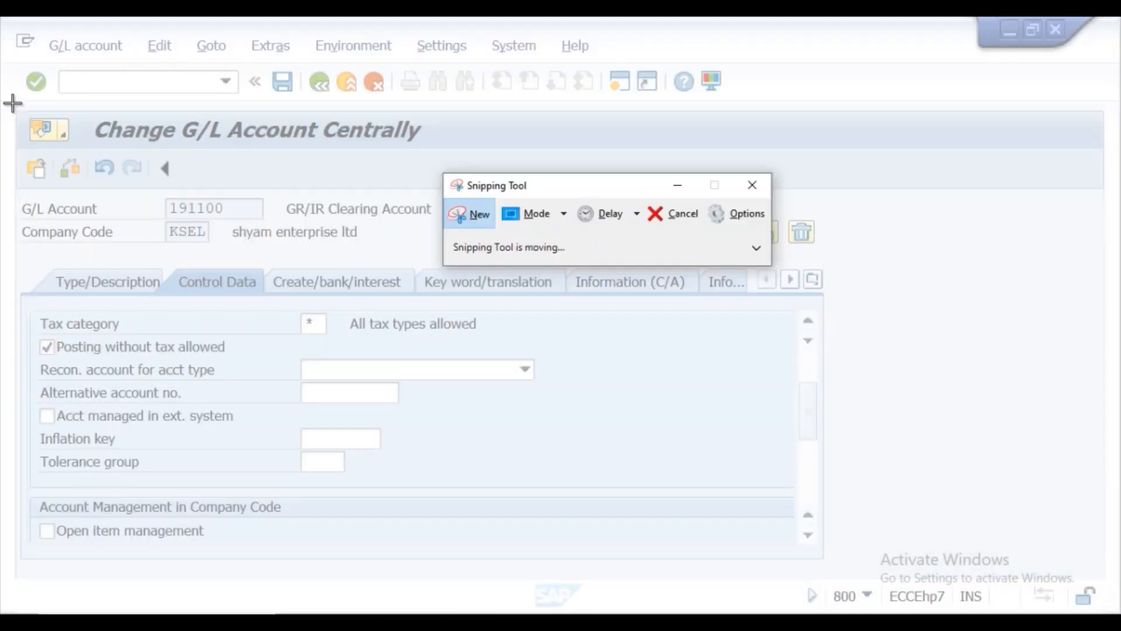
pyautogui.moveTo(4, 103); pyautogui.dragTo(843, 572)
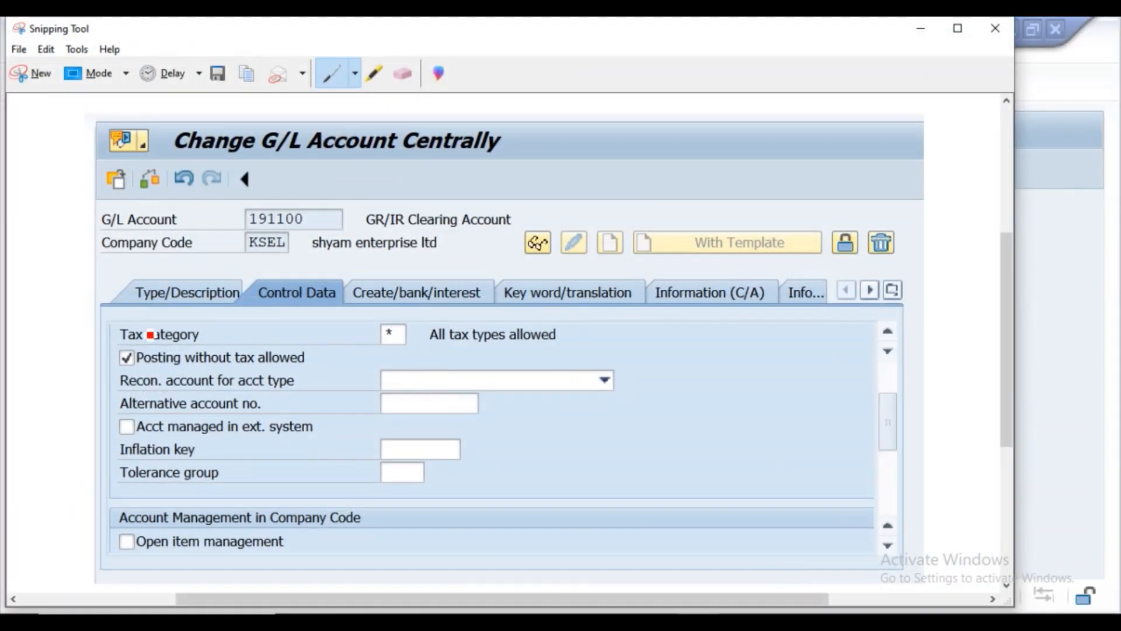
pyautogui.click(375, 73)
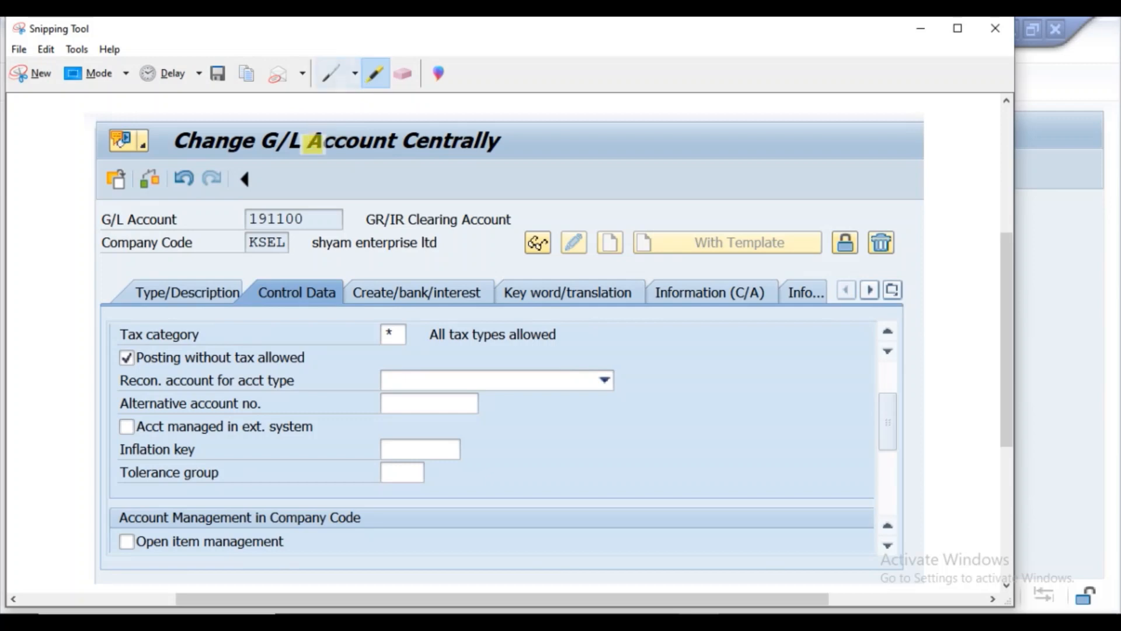
pyautogui.moveTo(246, 220)
pyautogui.mouseDown()
pyautogui.moveTo(308, 222)
pyautogui.moveTo(261, 218)
pyautogui.mouseUp()
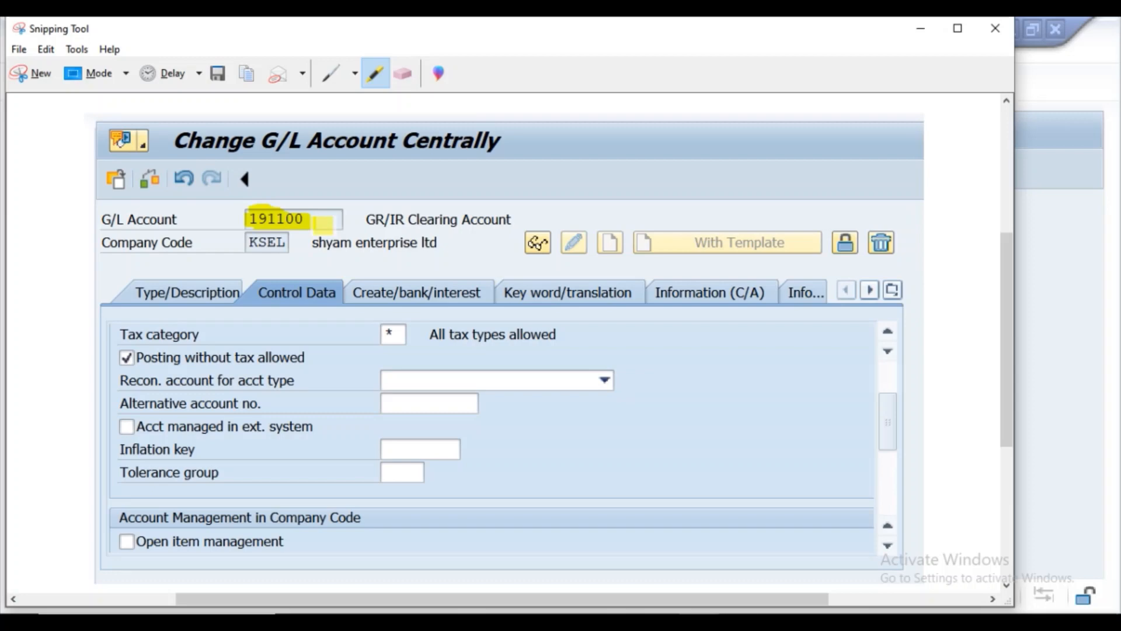
pyautogui.moveTo(262, 242)
pyautogui.mouseDown()
pyautogui.moveTo(284, 243)
pyautogui.moveTo(252, 243)
pyautogui.moveTo(301, 251)
pyautogui.mouseUp()
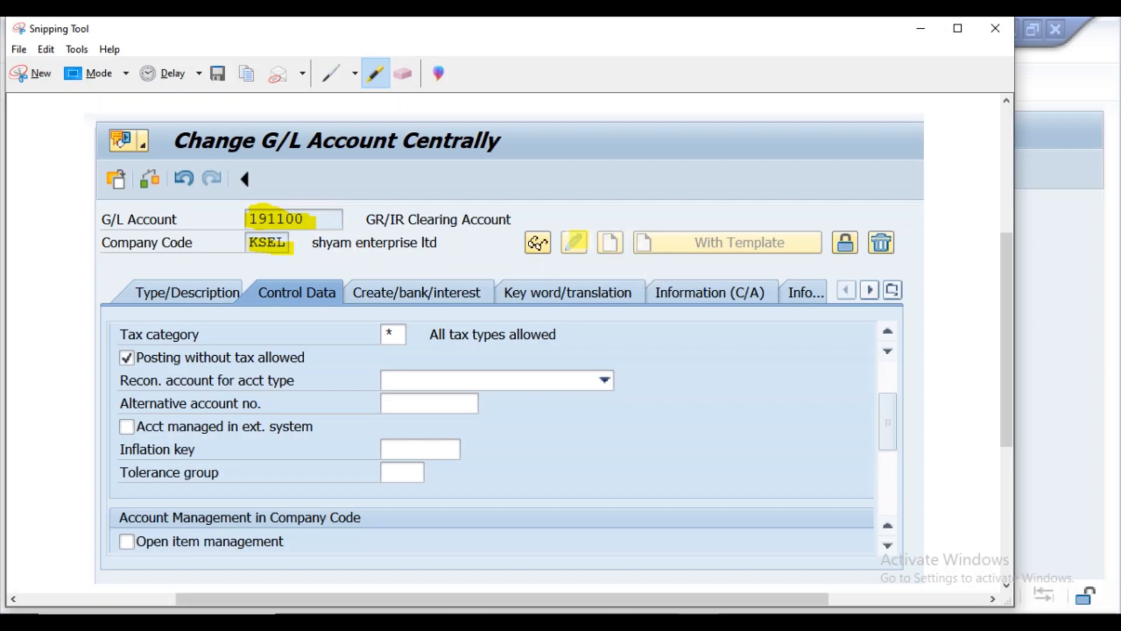
pyautogui.moveTo(568, 237)
pyautogui.mouseDown()
pyautogui.moveTo(573, 255)
pyautogui.moveTo(623, 173)
pyautogui.mouseUp()
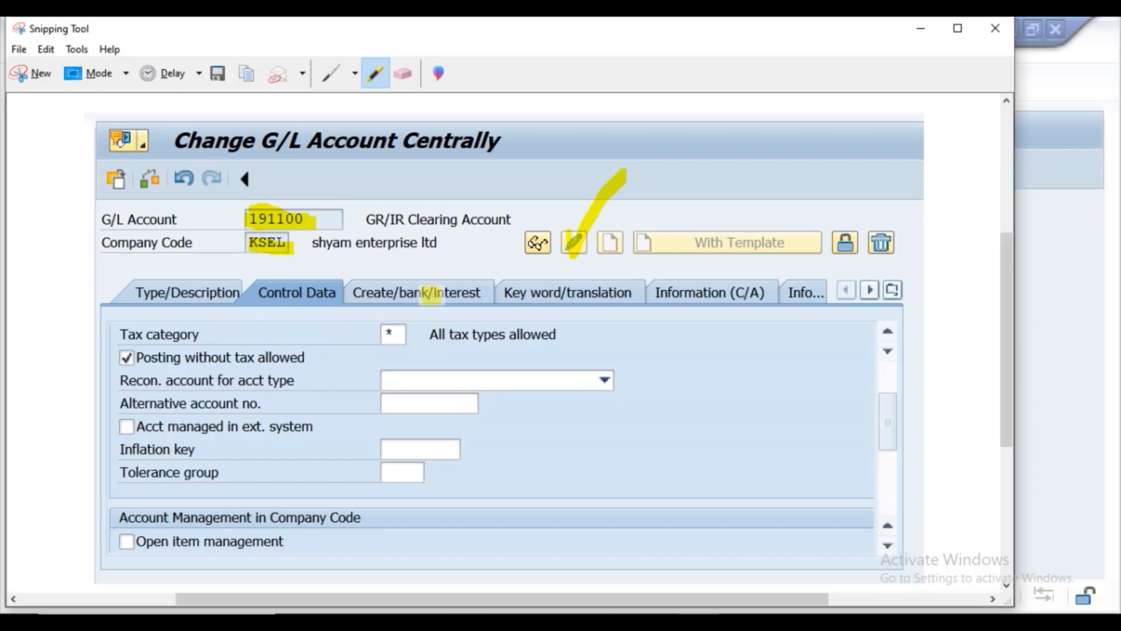
pyautogui.moveTo(386, 332); pyautogui.dragTo(570, 337)
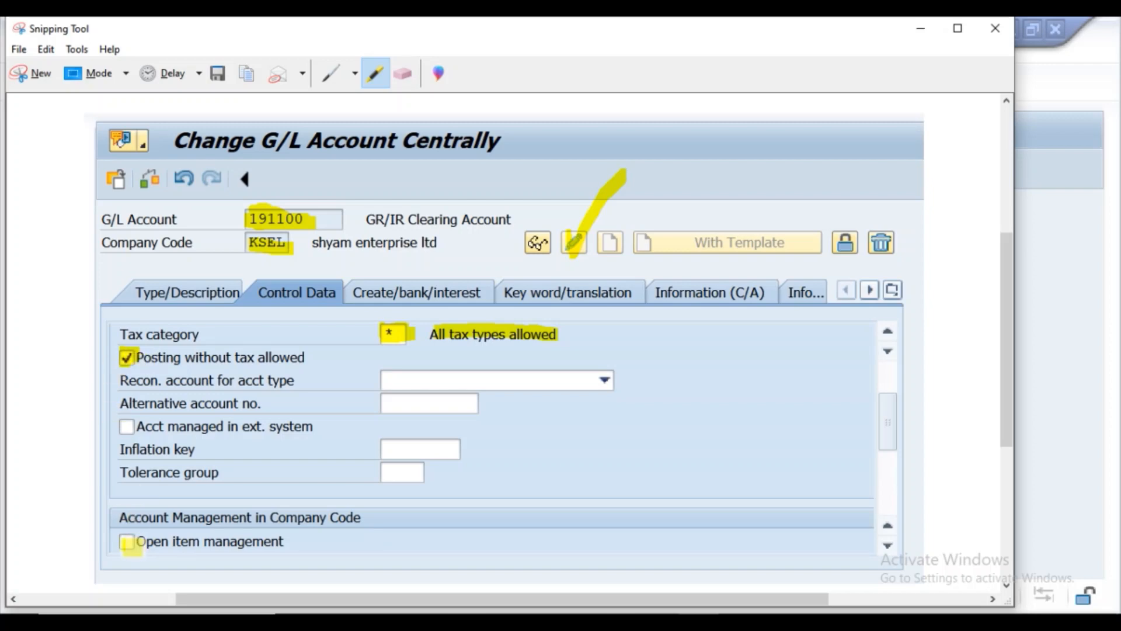
pyautogui.moveTo(130, 544); pyautogui.dragTo(285, 545)
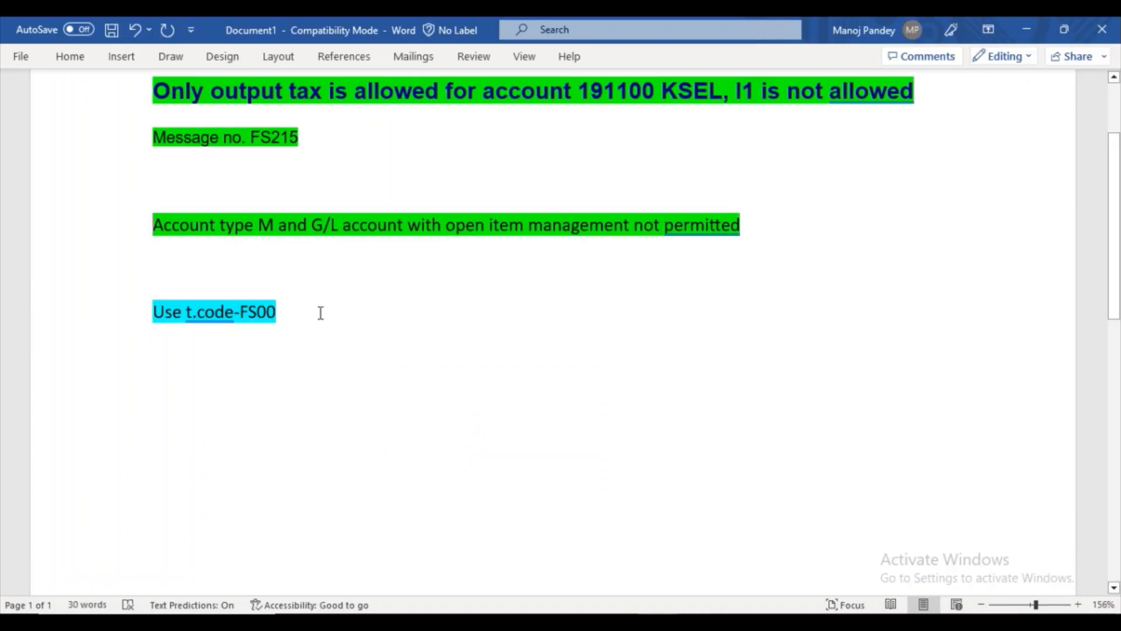
# Paste the highlighted screenshot into the Word document below the "Use t.code-FS00" line
pyautogui.press('Return')
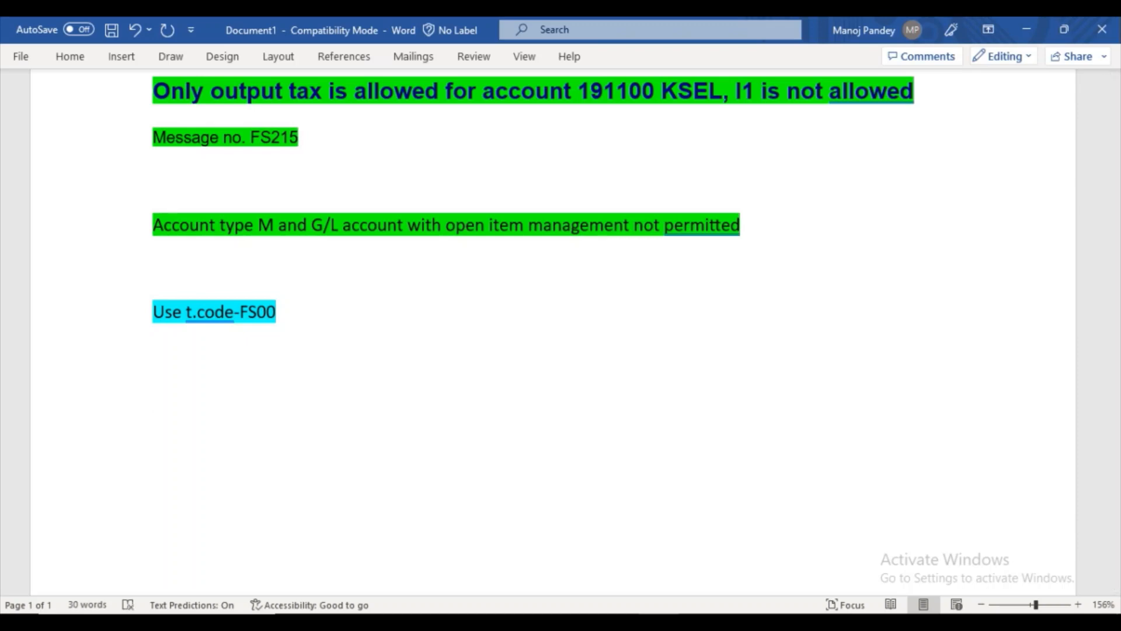
pyautogui.hotkey('ctrl', 'v')
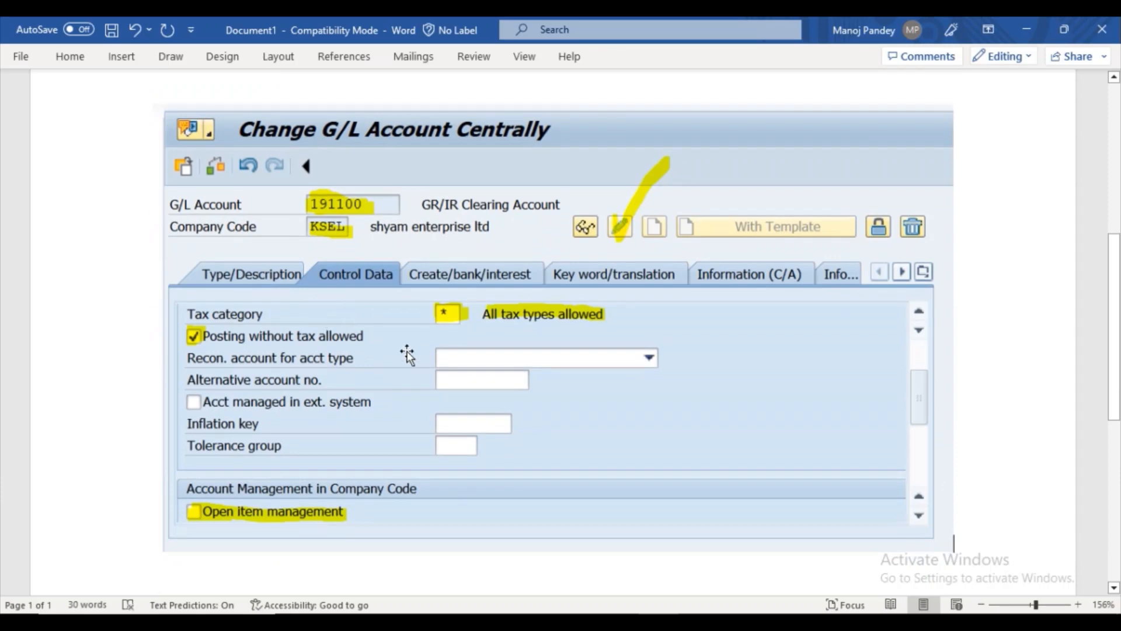
pyautogui.moveTo(1117, 335)
pyautogui.mouseDown()
pyautogui.moveTo(1117, 183)
pyautogui.moveTo(1117, 371)
pyautogui.moveTo(1117, 318)
pyautogui.mouseUp()
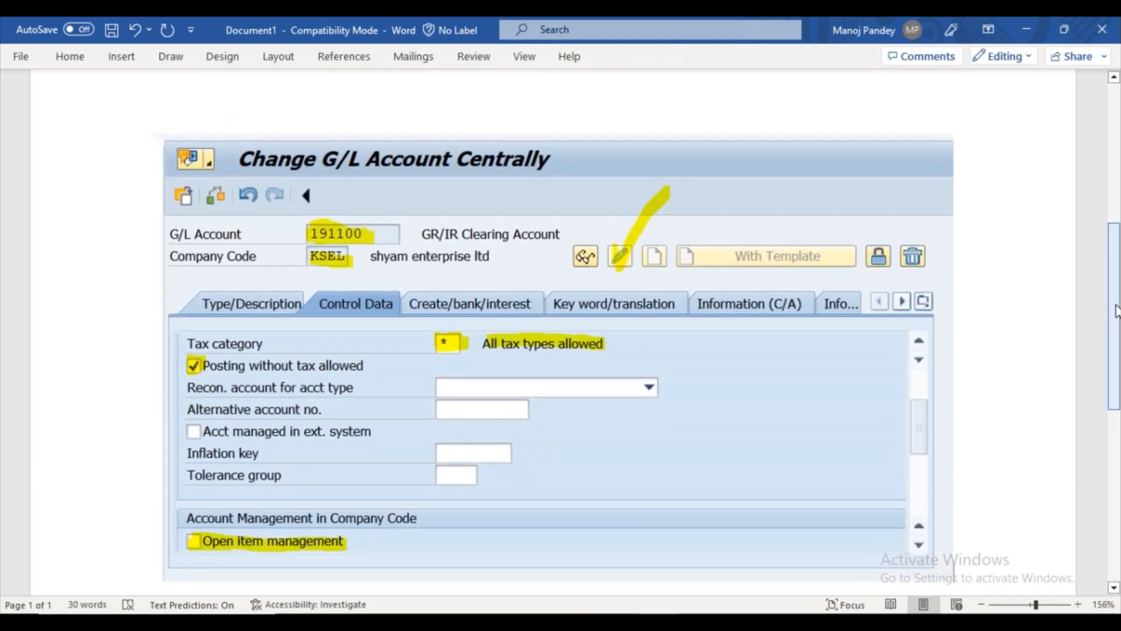
# Switch to the SAP G/L account change session, clear Posting without tax allowed, try to save, and view the error details
pyautogui.click(619, 623)
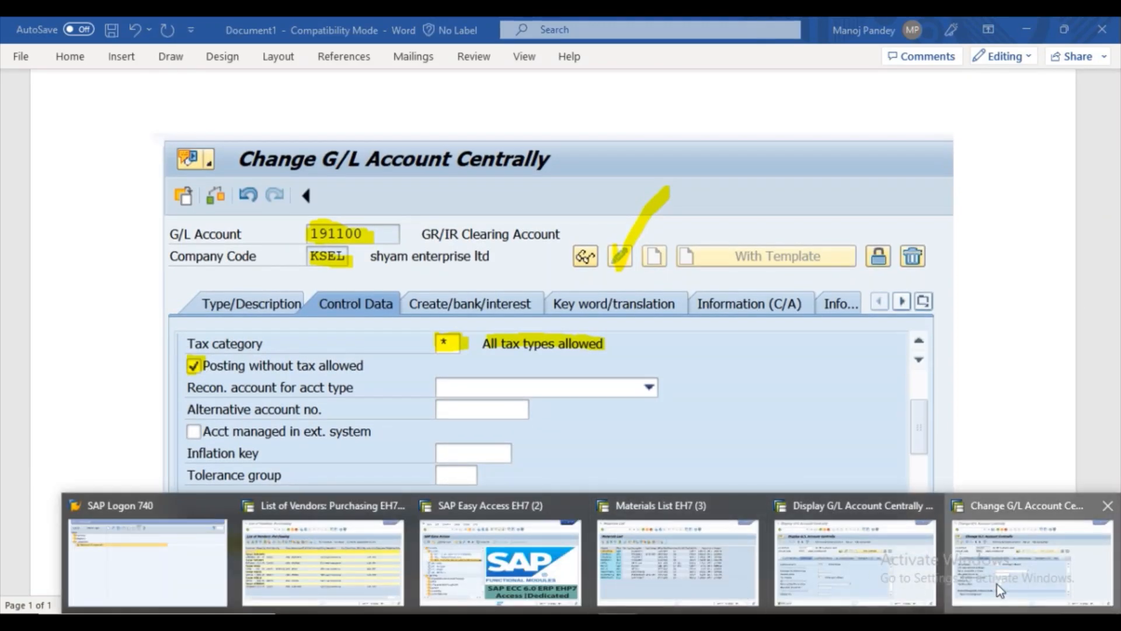
pyautogui.click(1031, 561)
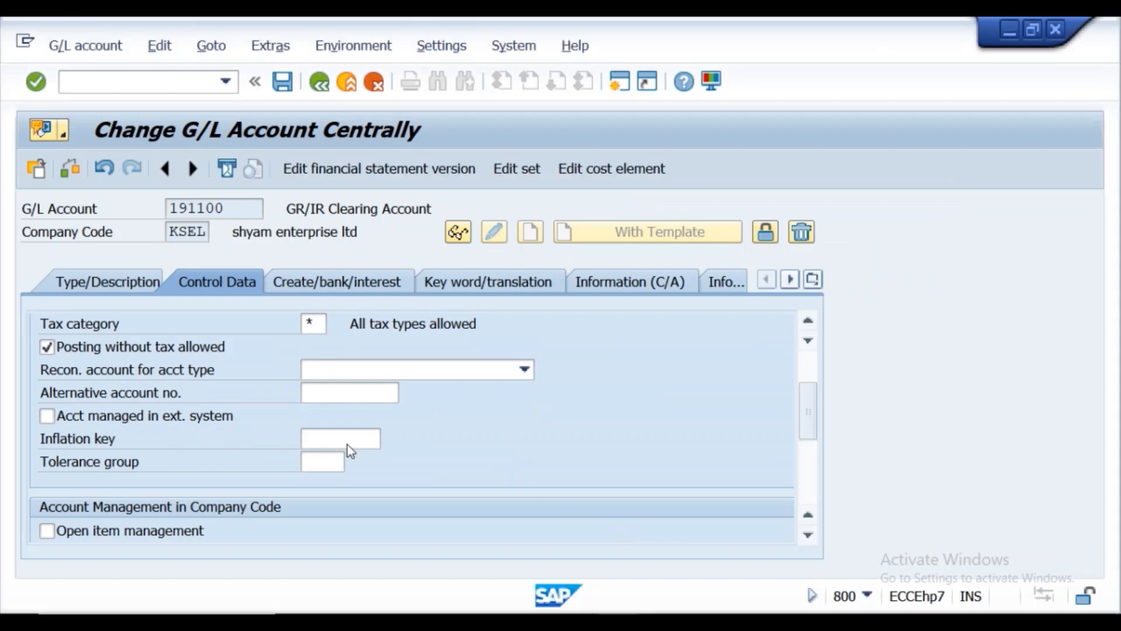
pyautogui.click(52, 352)
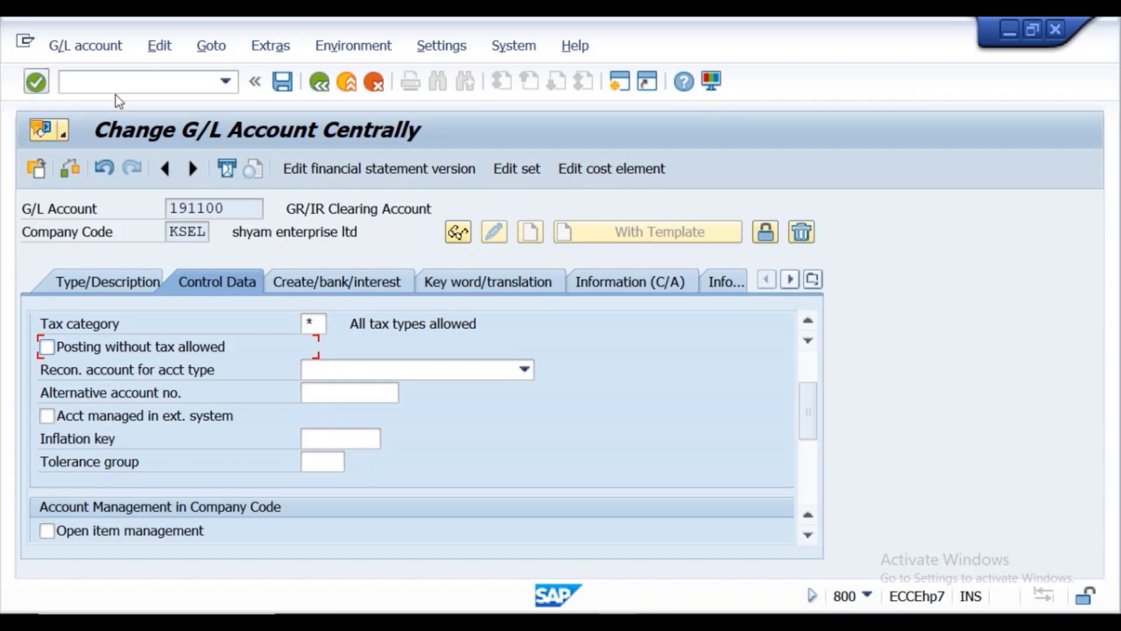
pyautogui.click(283, 82)
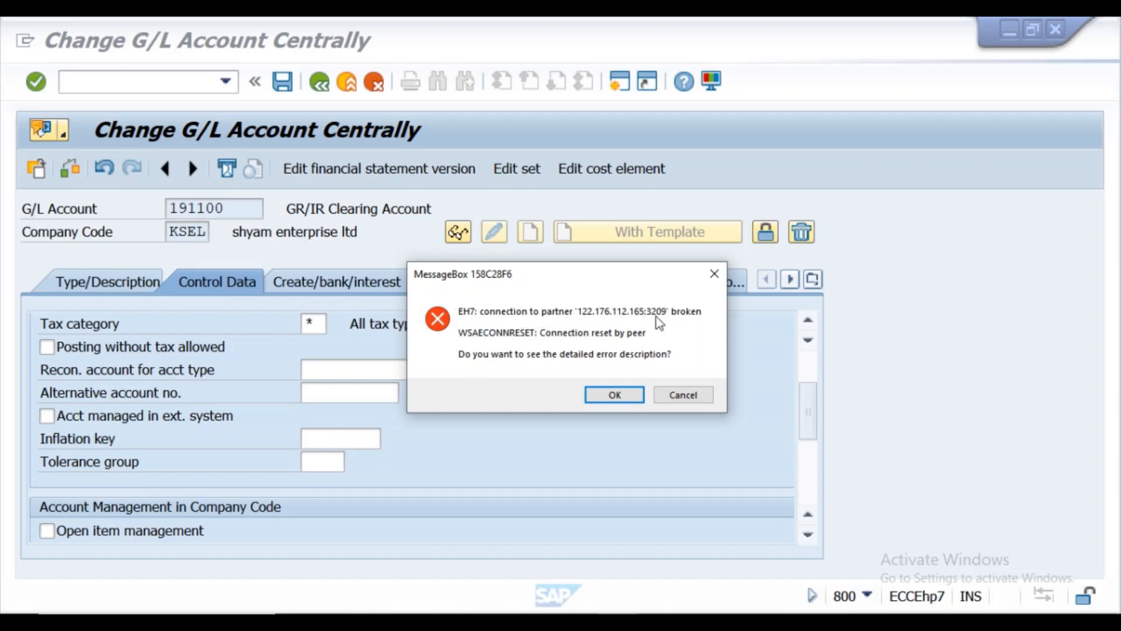
pyautogui.click(621, 396)
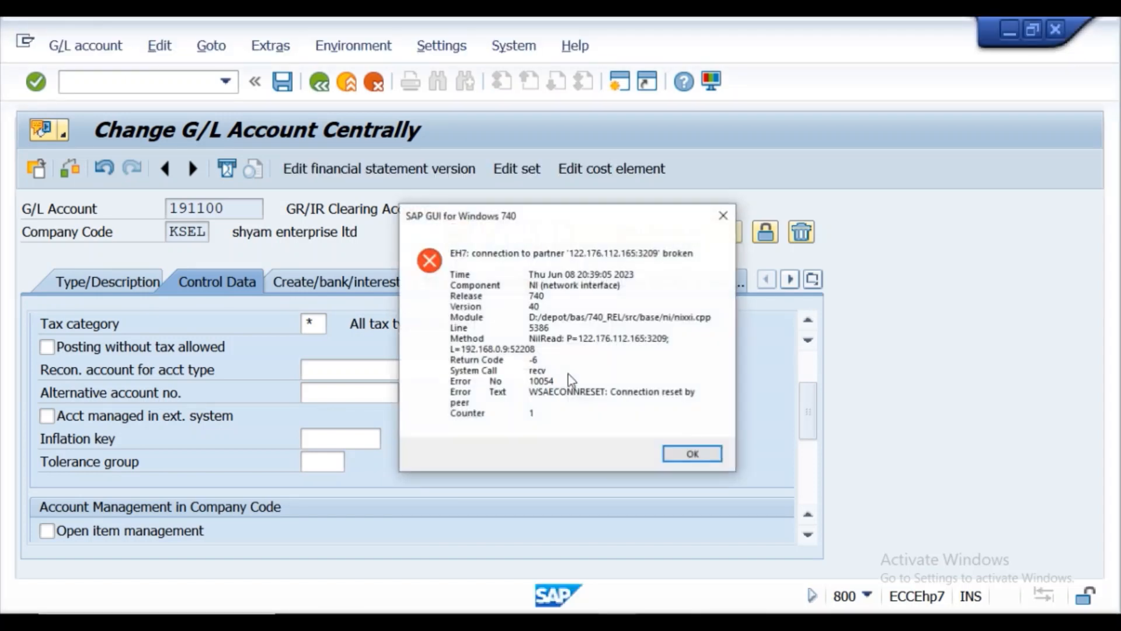
pyautogui.click(691, 454)
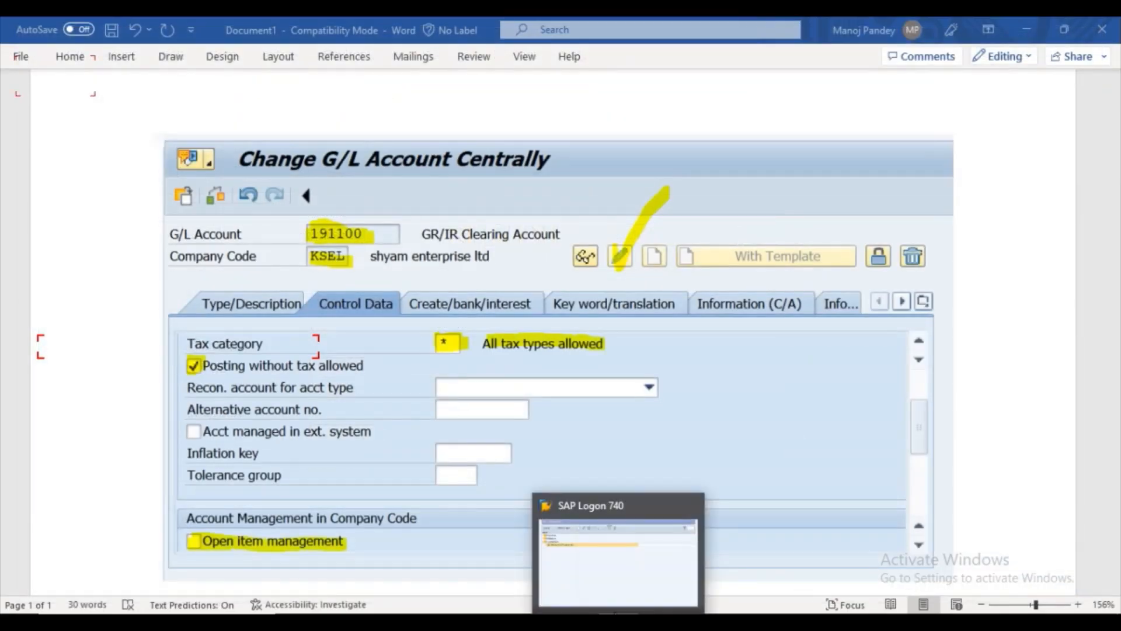
# Switch to SAP Logon and open the logon screen for the Dedicated ECC instance09 connection
pyautogui.click(616, 621)
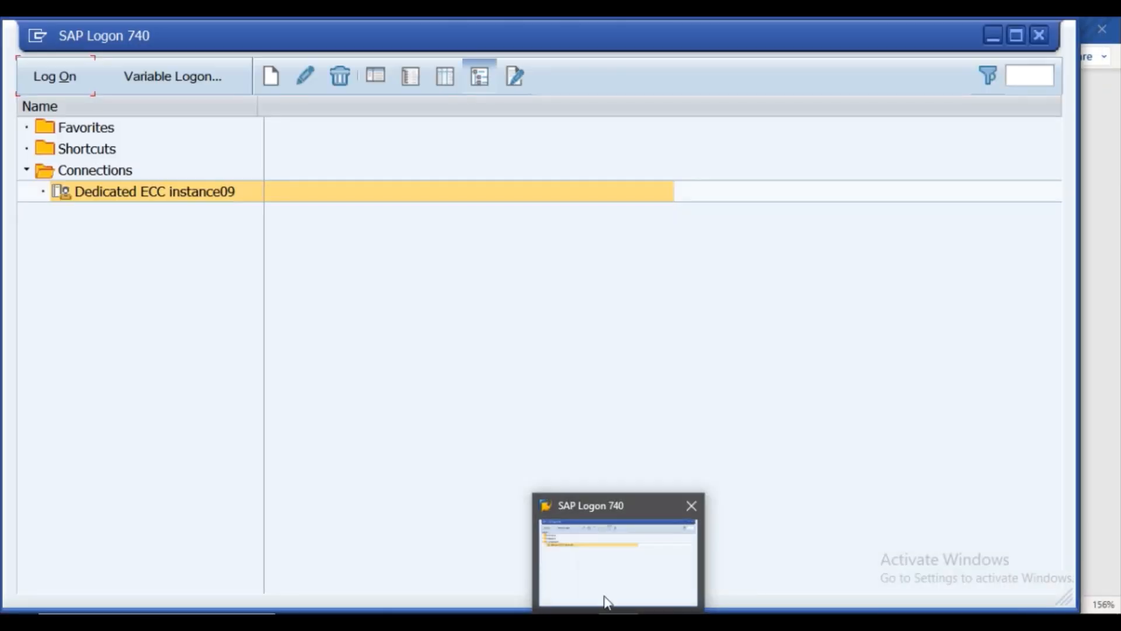
pyautogui.click(531, 429)
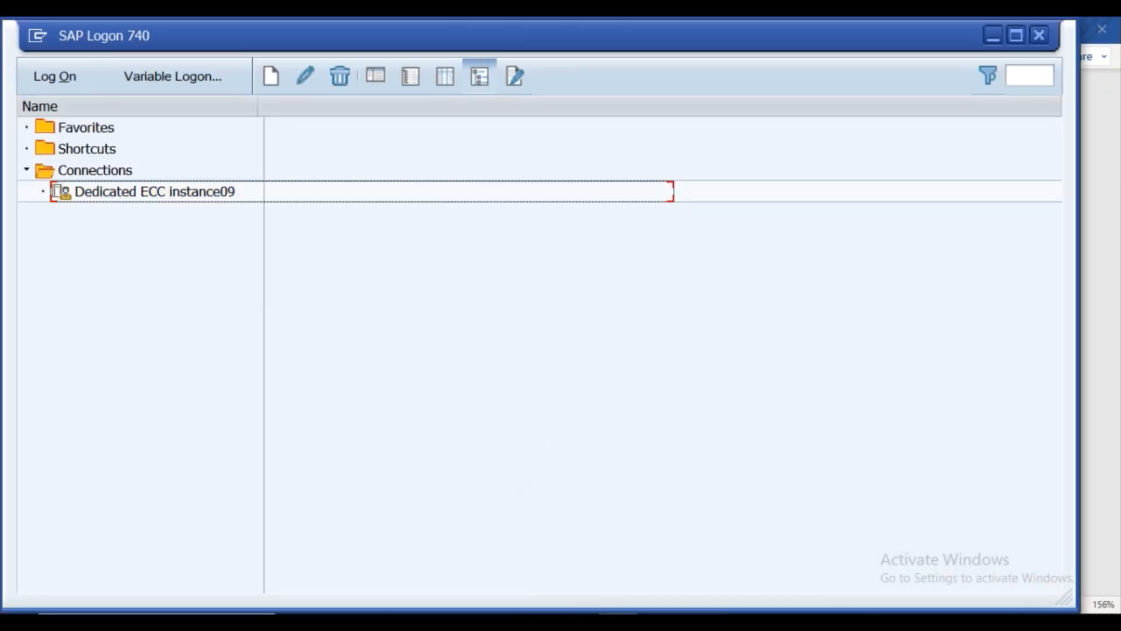
pyautogui.click(181, 196)
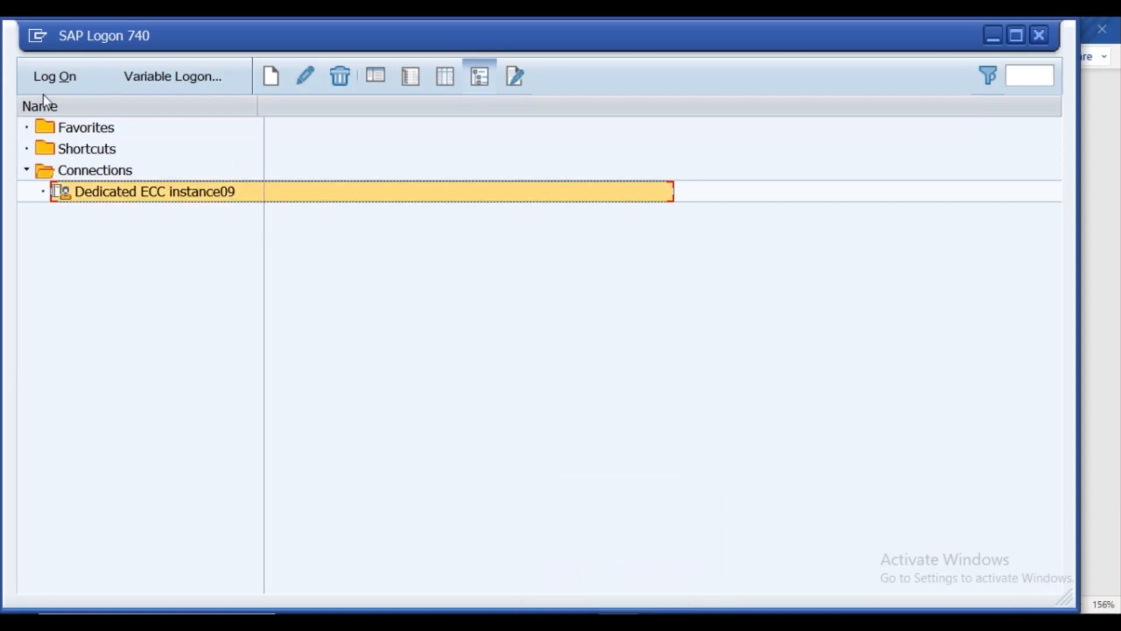
pyautogui.click(33, 77)
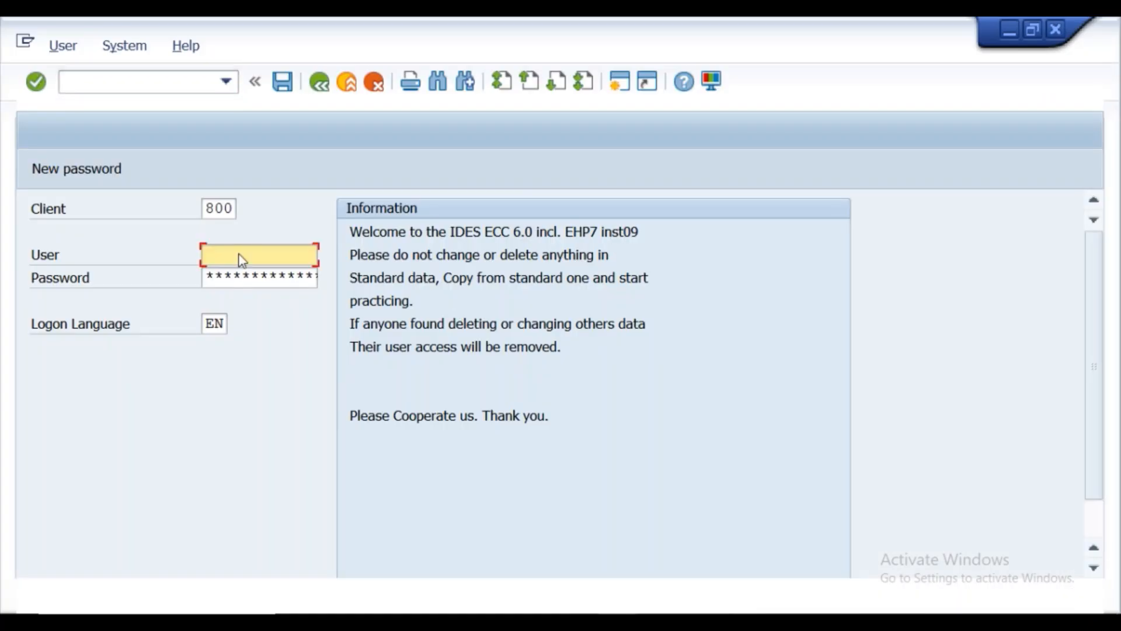
# Log on with the admin user and account password, continuing with this logon and ending any other logons in the system
pyautogui.click(225, 255)
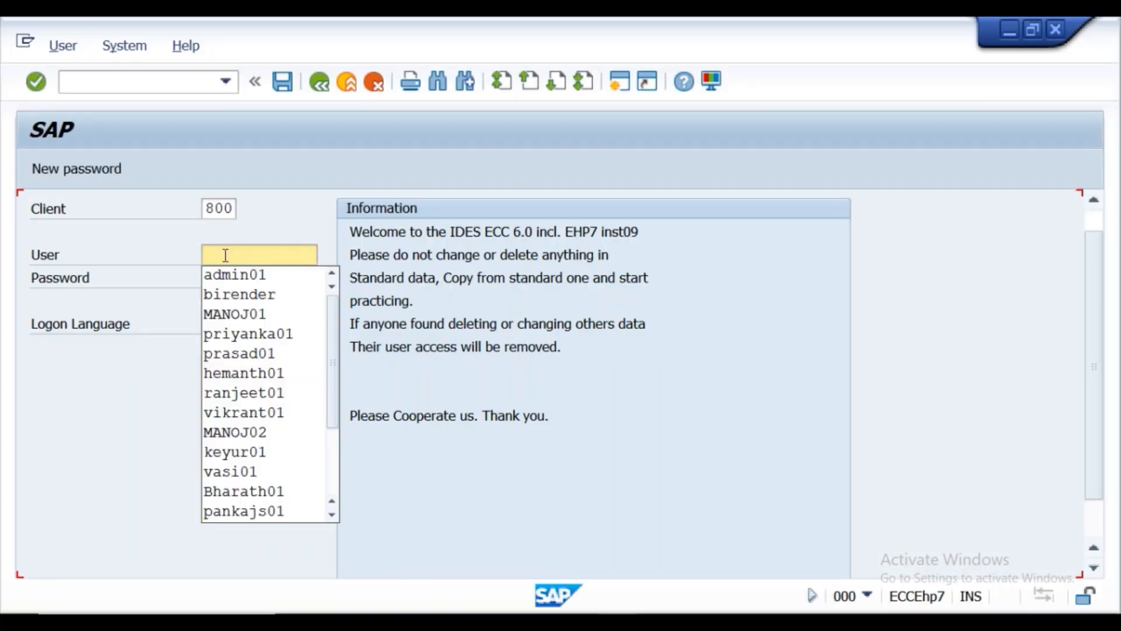
pyautogui.click(225, 275)
pyautogui.press('Tab')
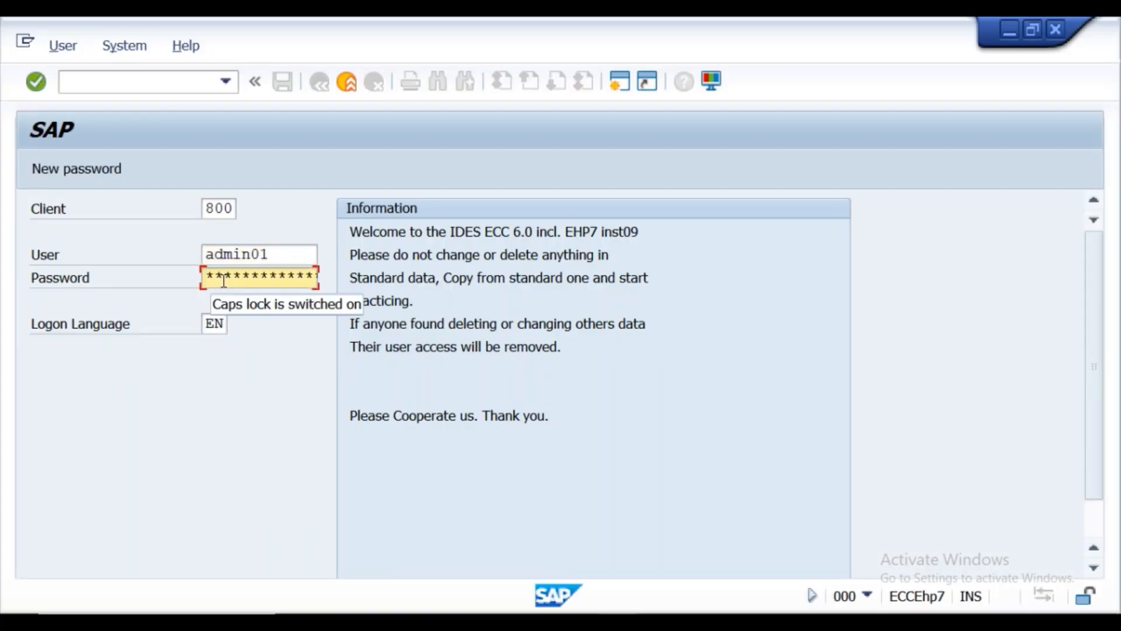
pyautogui.press('capslock')
pyautogui.write('*')
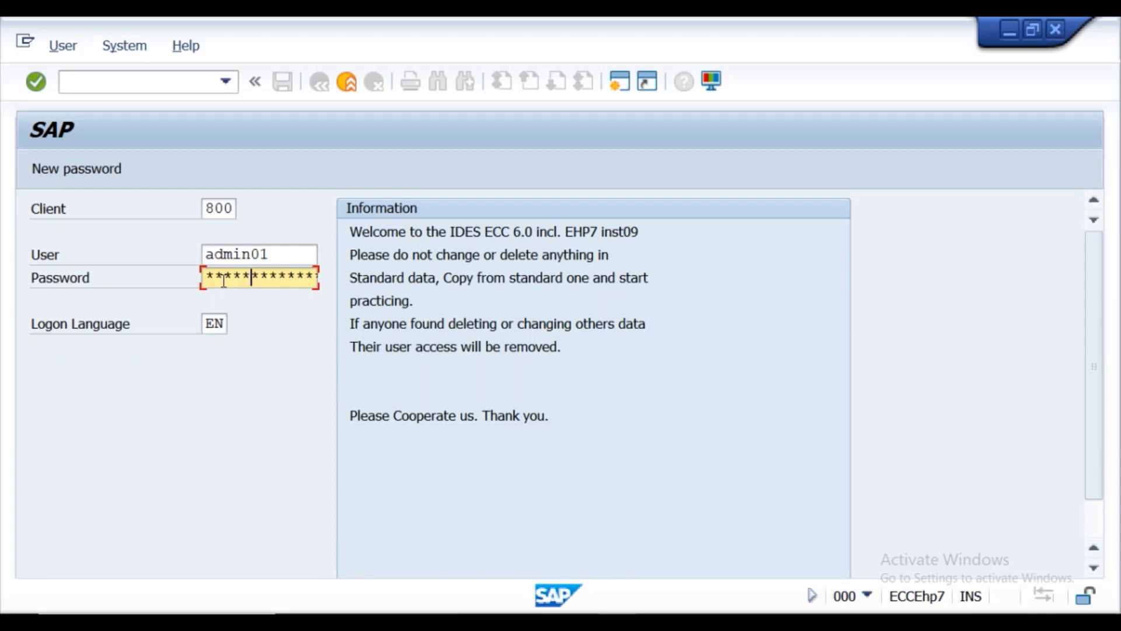
pyautogui.press('Return')
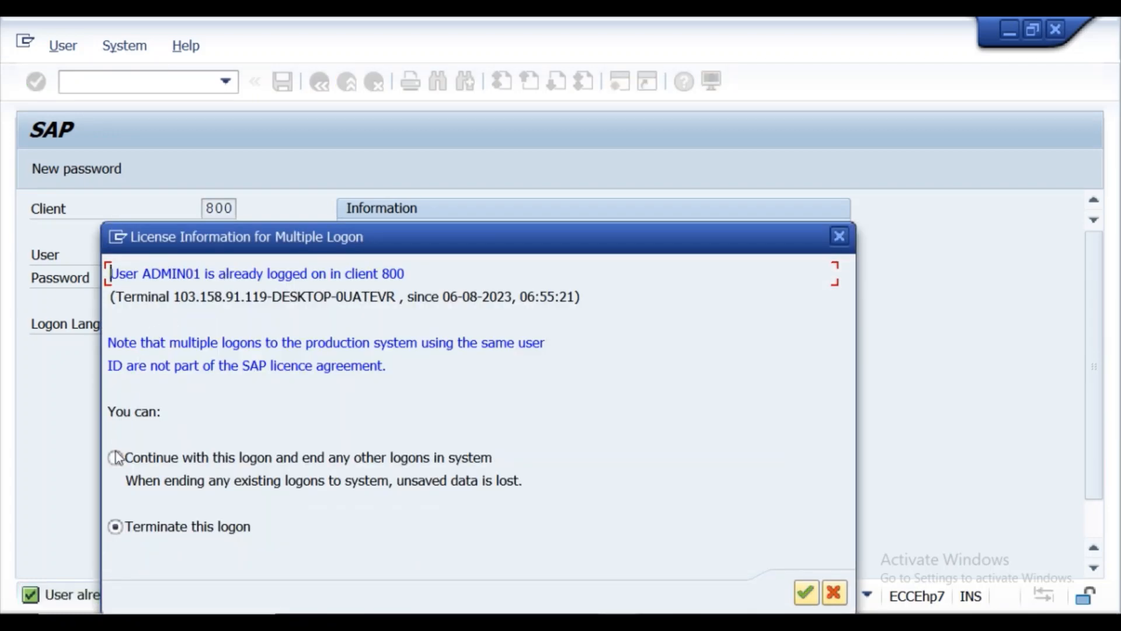
pyautogui.click(115, 457)
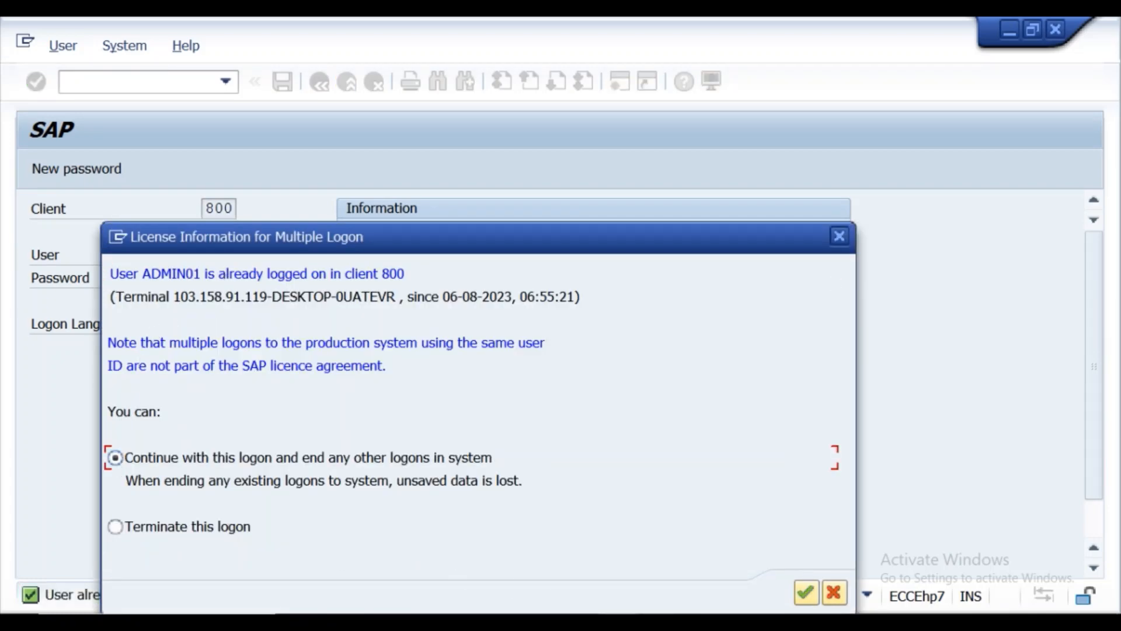
pyautogui.click(799, 596)
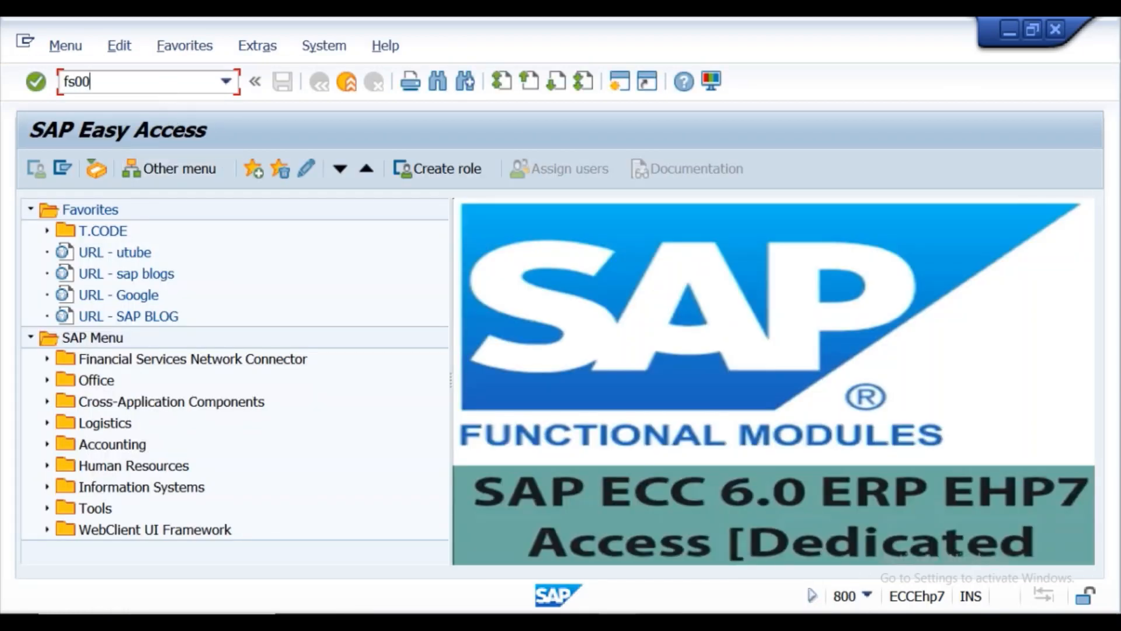
# Run transaction FS00 and open the GR/IR Clearing Account of company code KSEL for changing, showing its control data
pyautogui.press('Return')
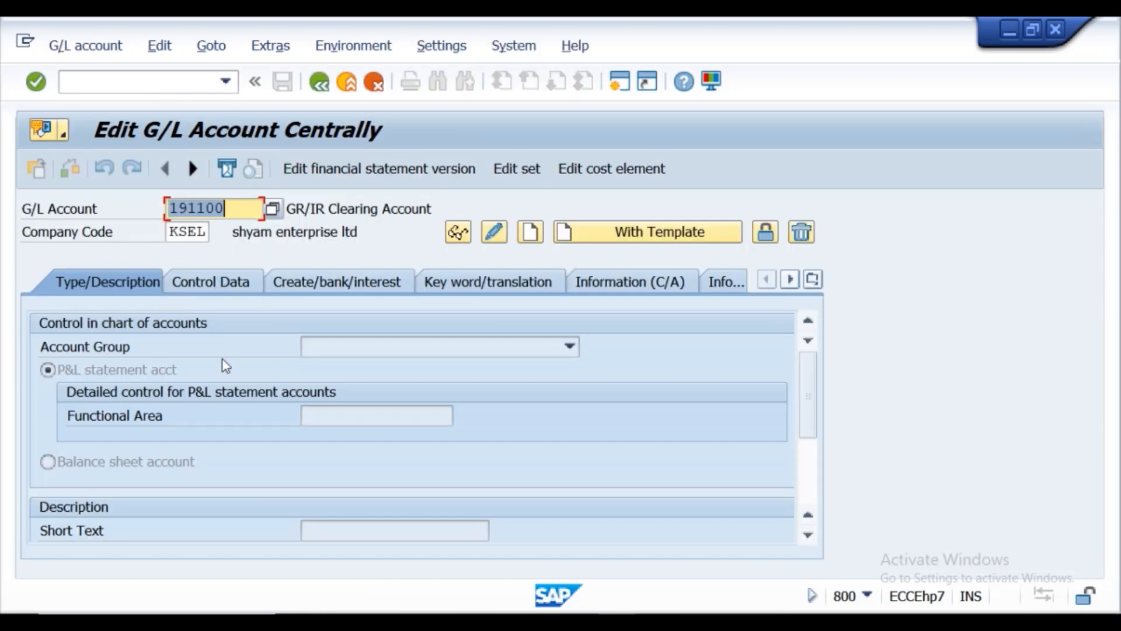
pyautogui.click(495, 233)
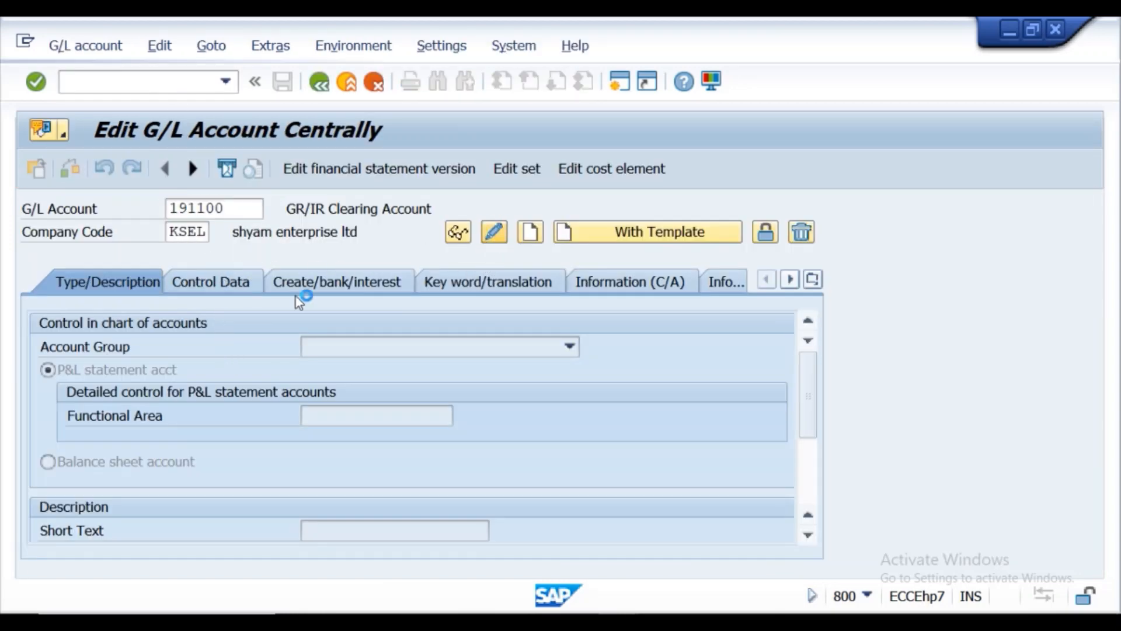
pyautogui.click(199, 290)
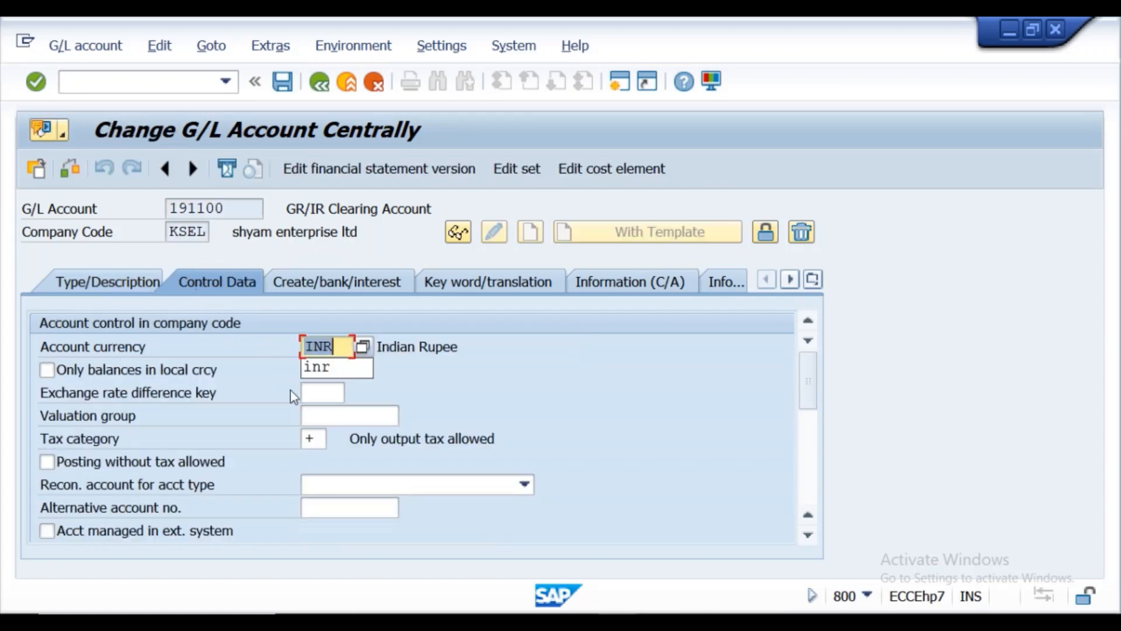
# Set the account currency to inr and choose * (All tax types allowed) as the tax category
pyautogui.click(331, 367)
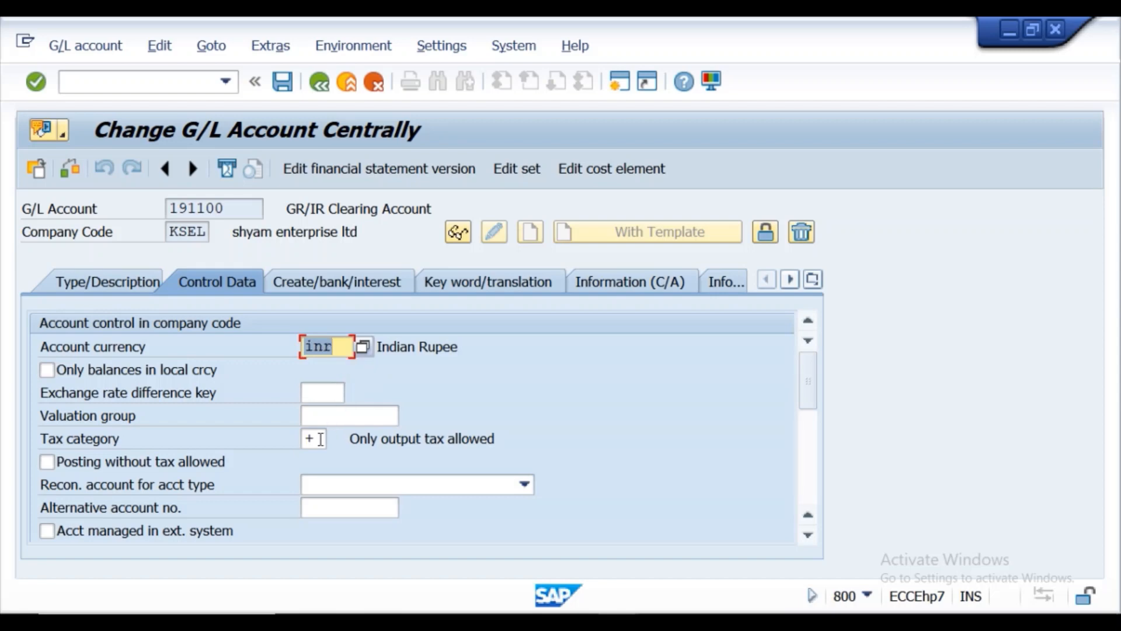
pyautogui.click(320, 439)
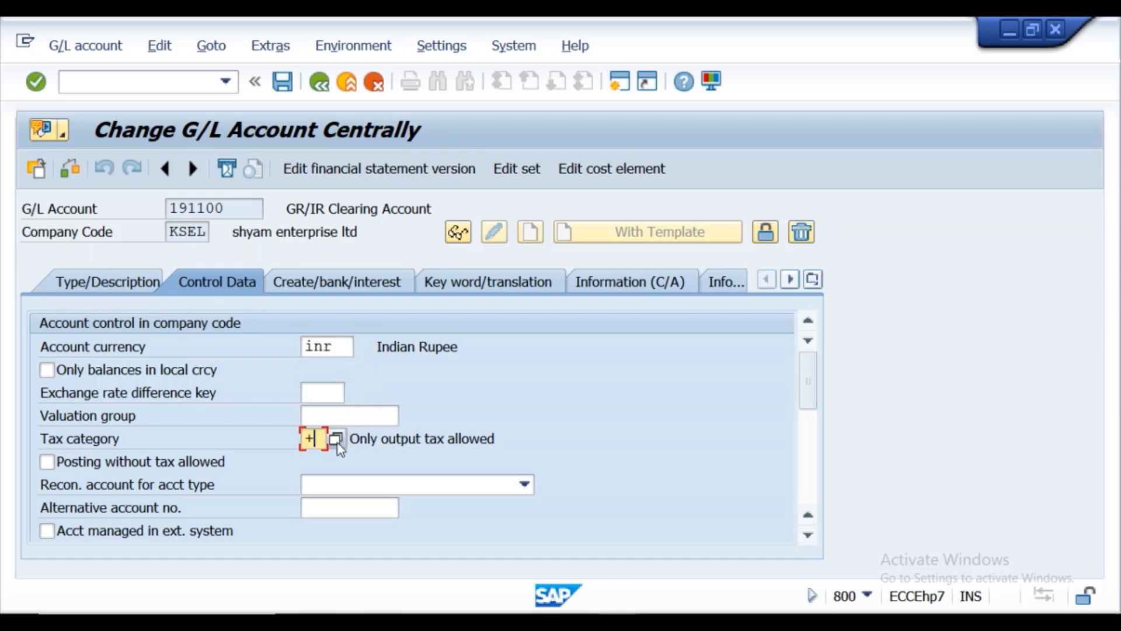
pyautogui.press('Return')
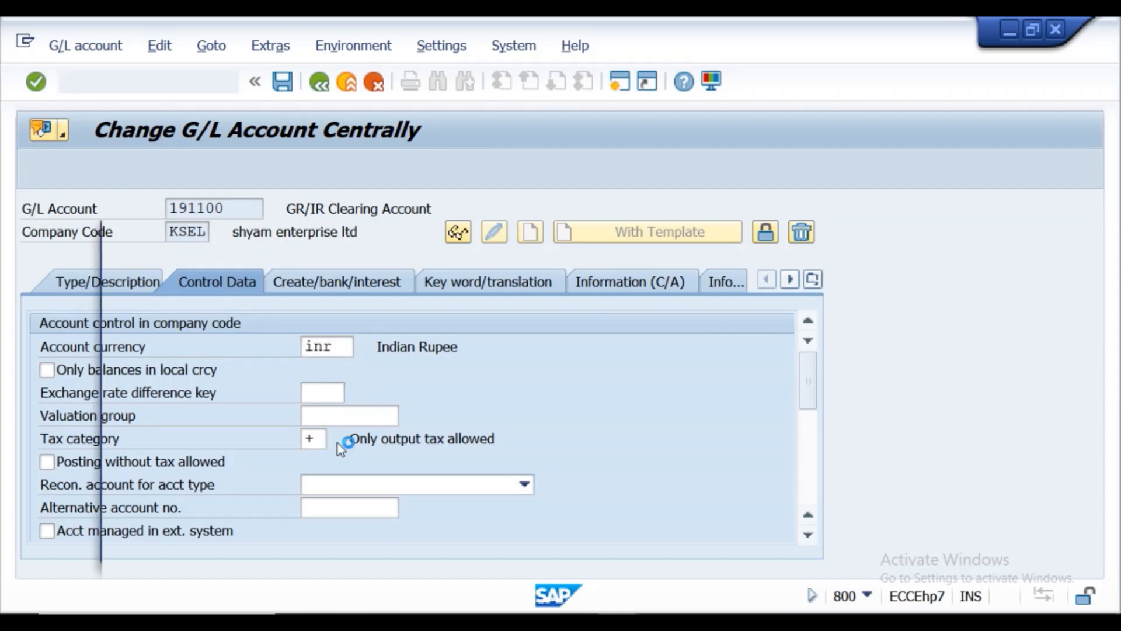
pyautogui.click(121, 358)
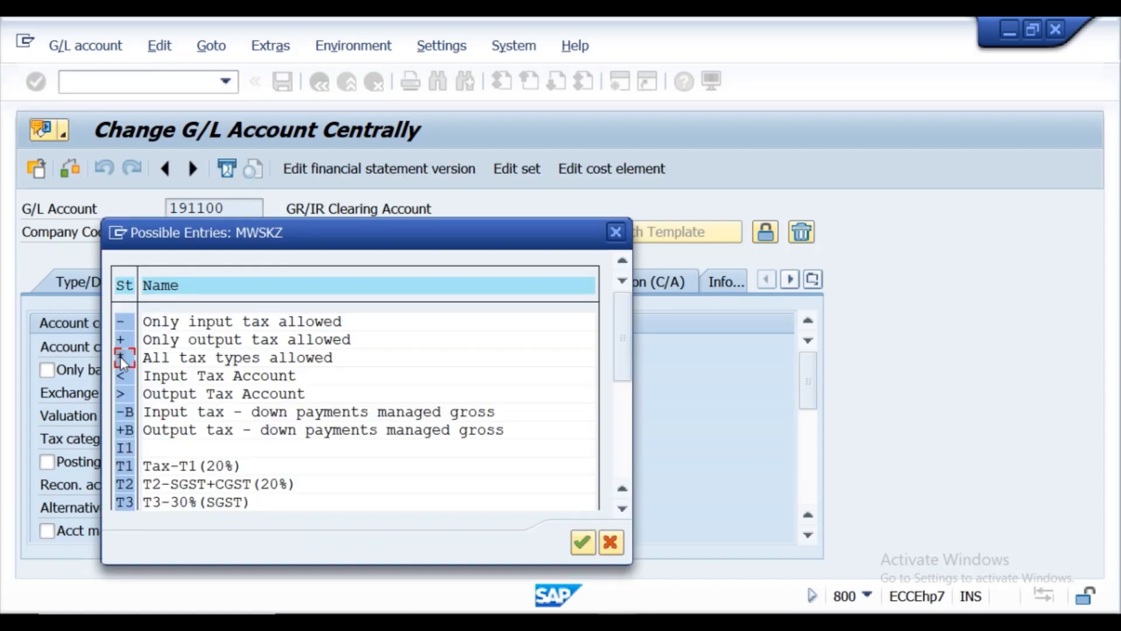
pyautogui.doubleClick(120, 357)
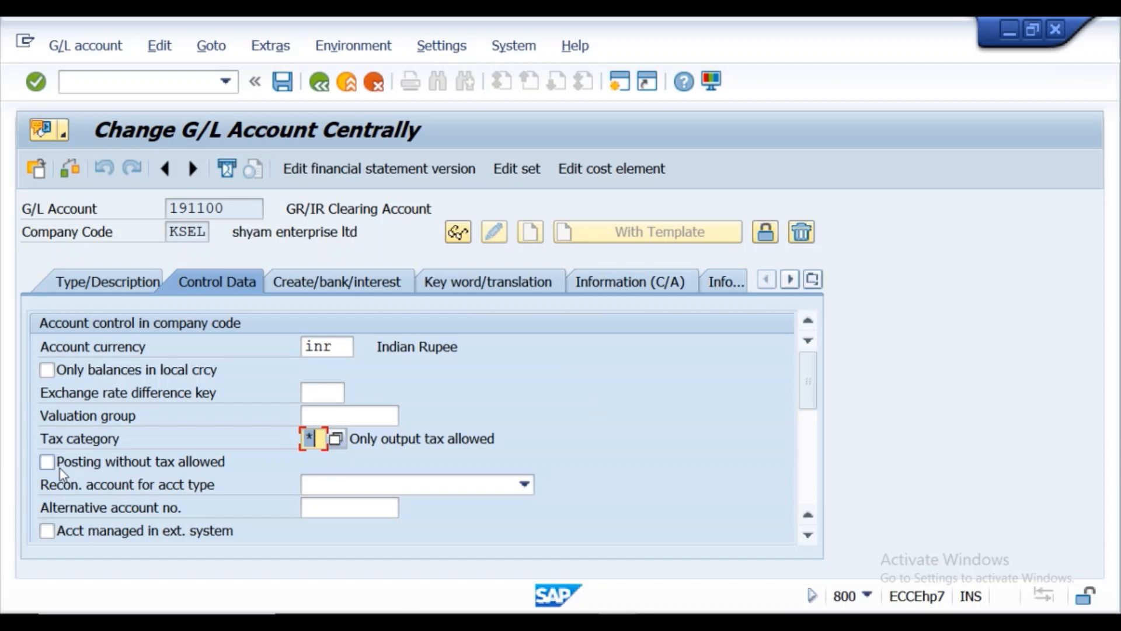
# Confirm the entries and save the changed GR/IR Clearing Account, accepting the warnings
pyautogui.click(31, 89)
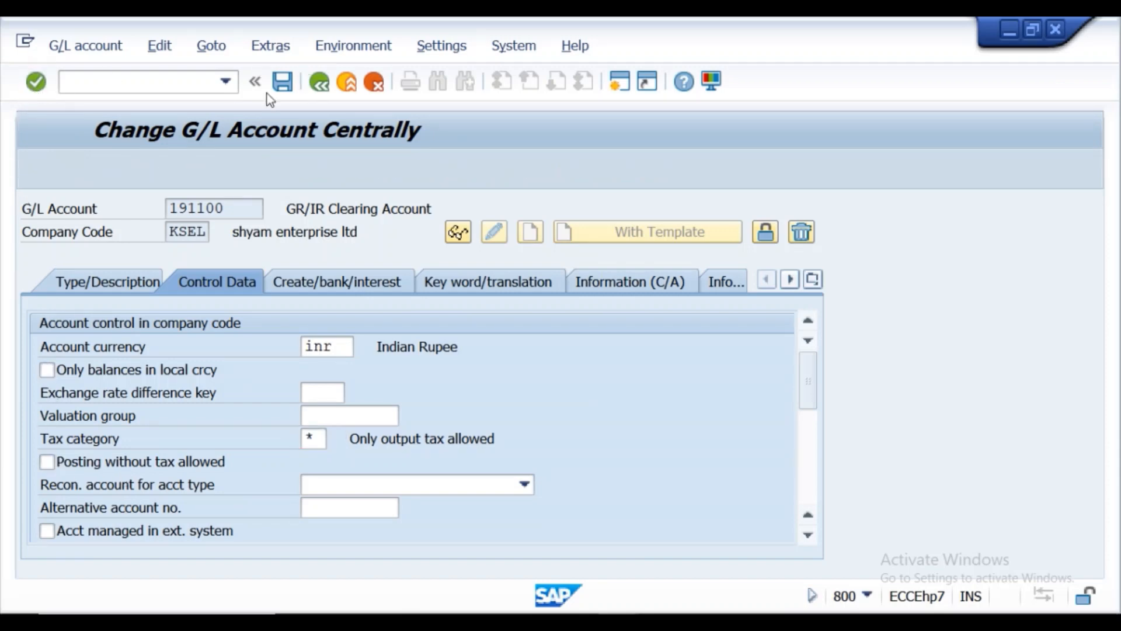
pyautogui.click(279, 85)
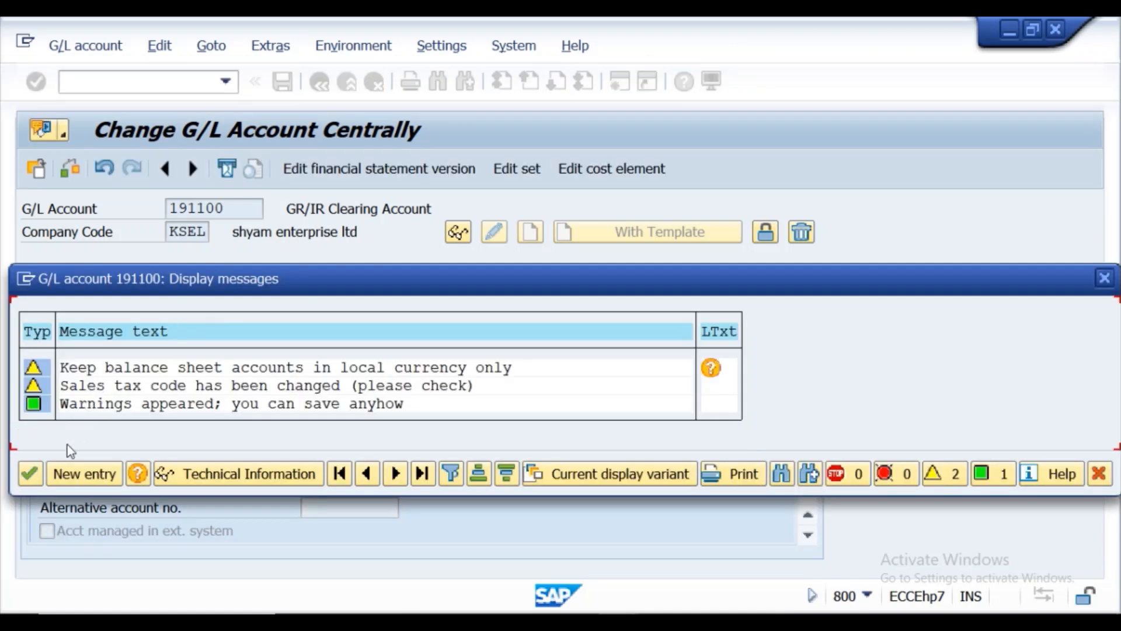
pyautogui.click(27, 476)
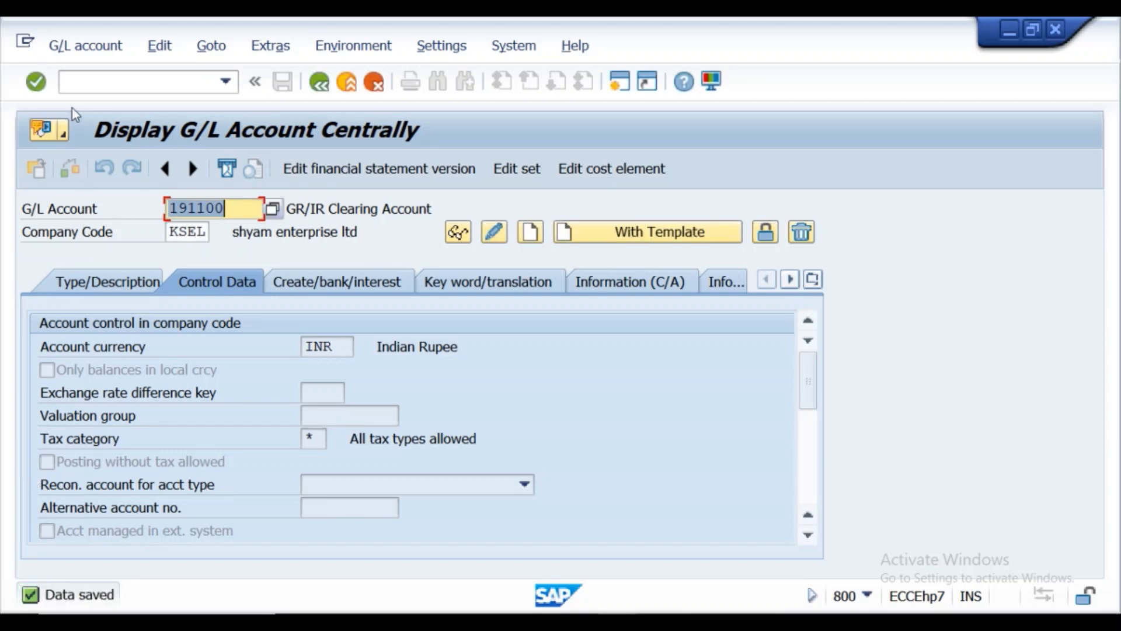
# Open purchase order creation, list my purchase orders in the document overview, and adopt the fifth listed order as template
pyautogui.click(86, 84)
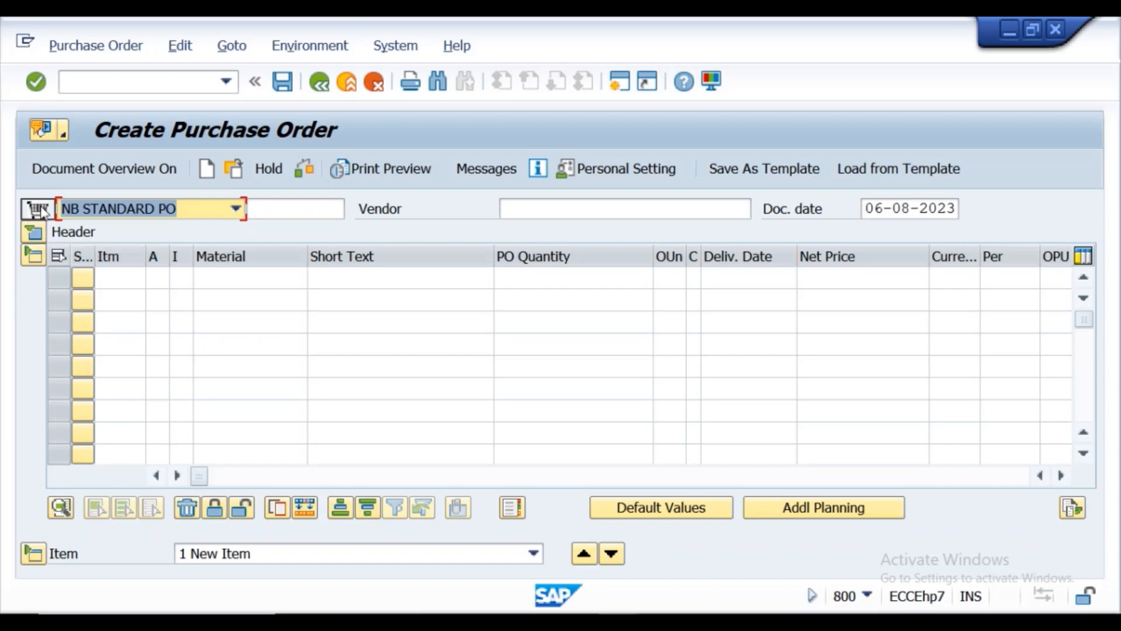
pyautogui.click(65, 172)
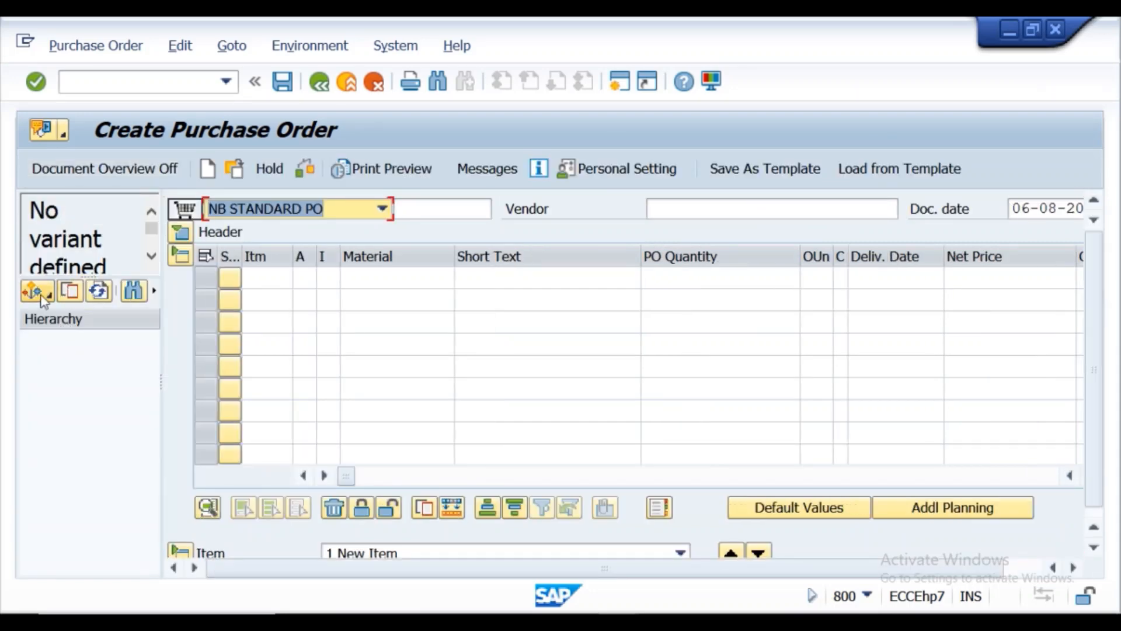
pyautogui.click(43, 292)
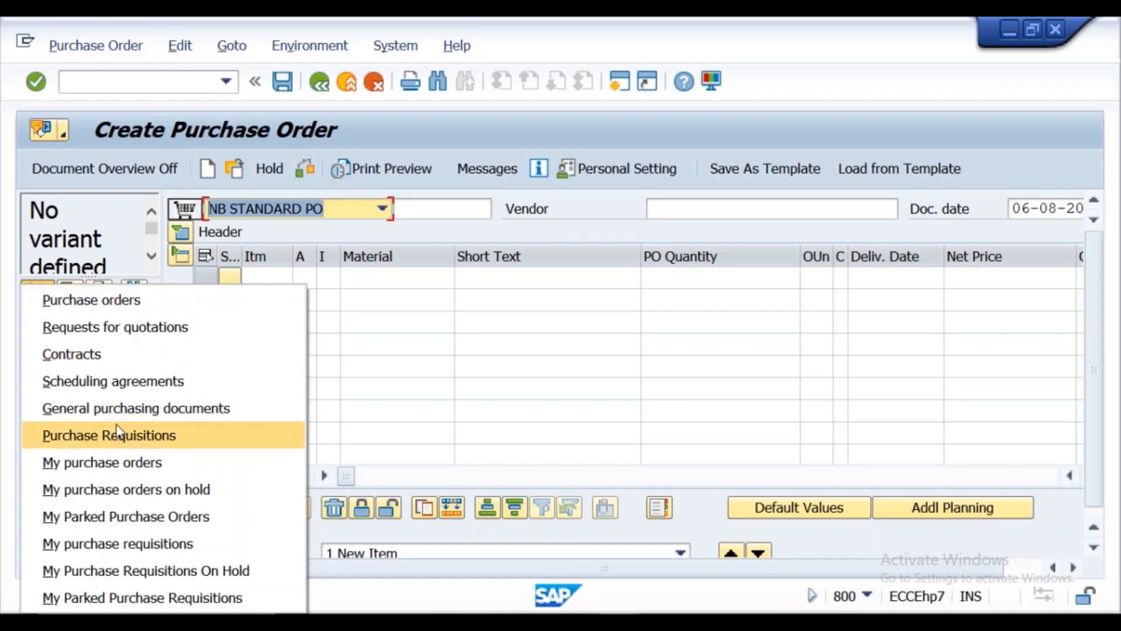
pyautogui.click(112, 464)
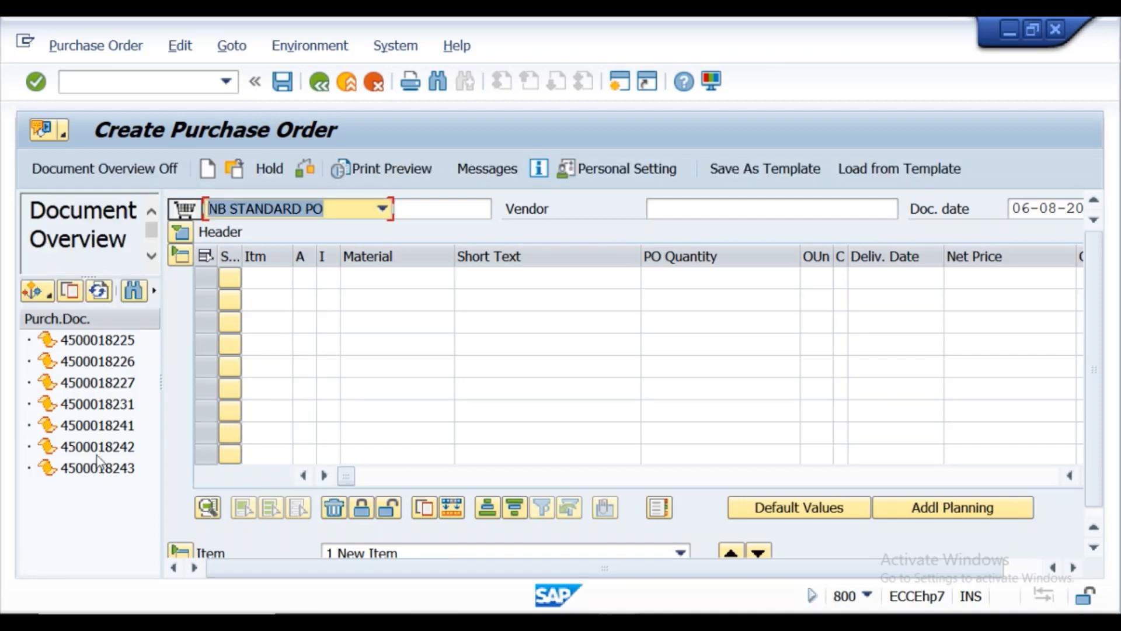
pyautogui.click(100, 431)
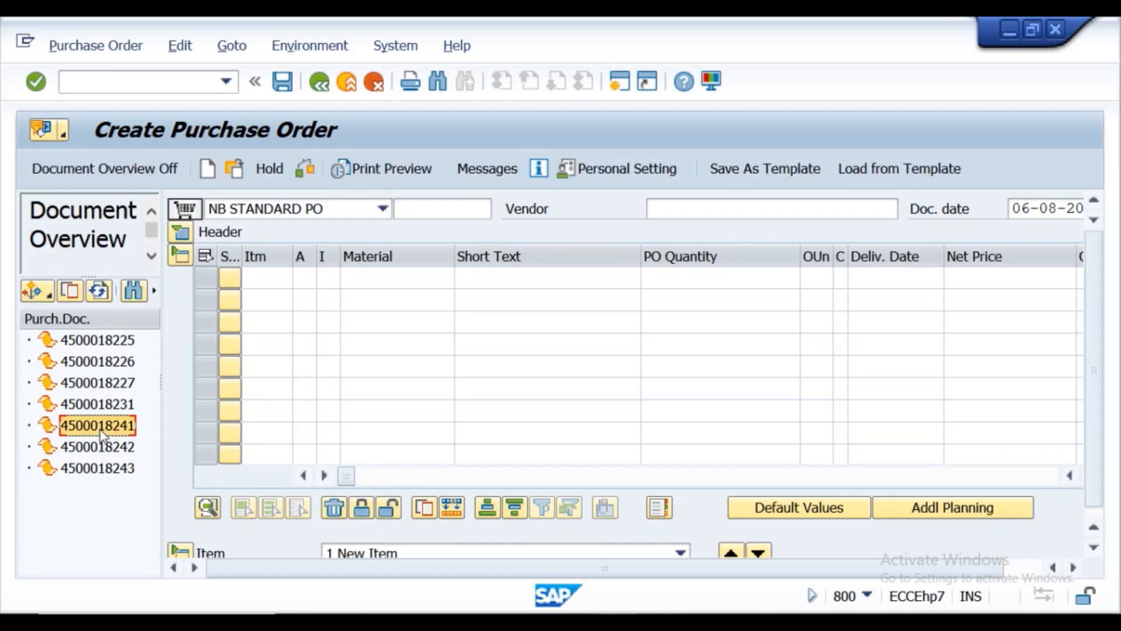
pyautogui.click(64, 296)
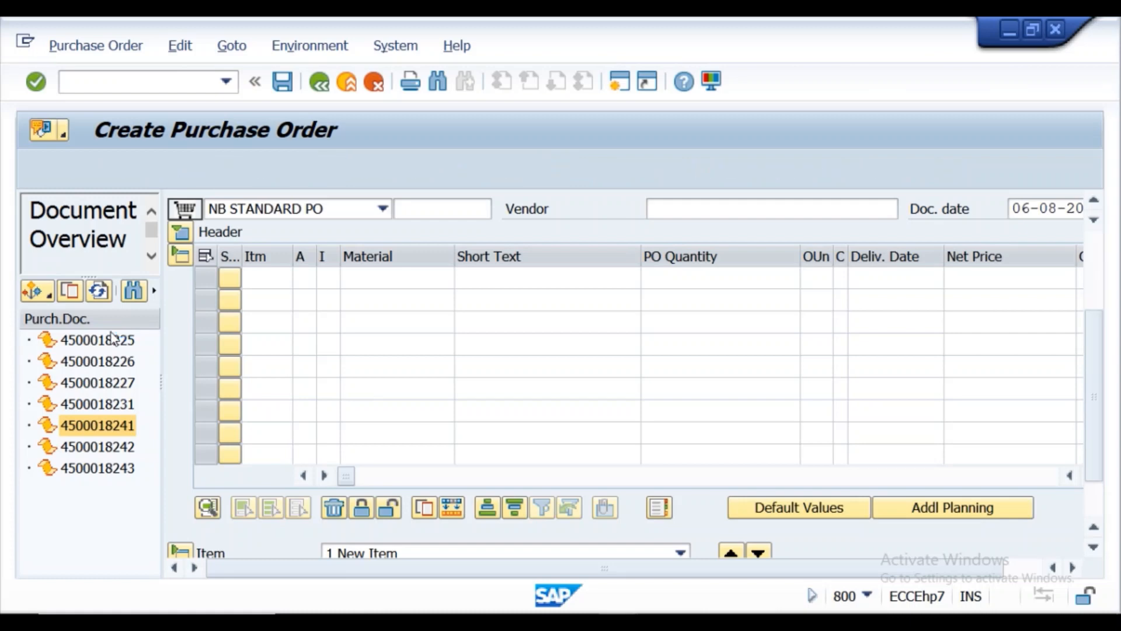
# Clear the tax code in the invoice data of purchase order item 10, CHILDMAT01
pyautogui.scroll(-3, 1107, 343)
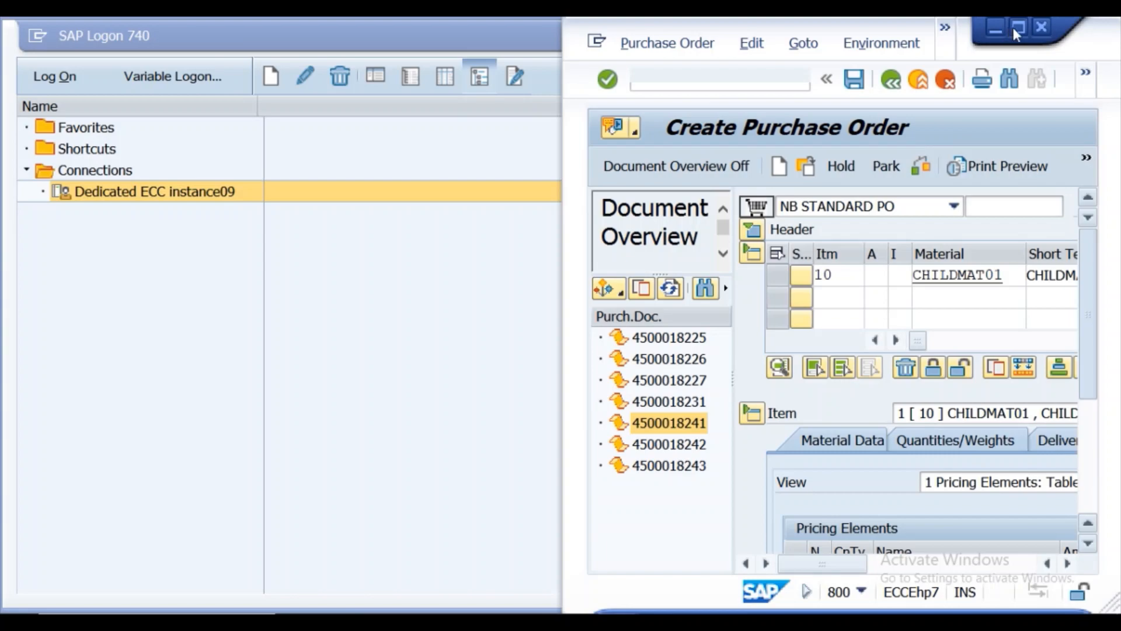
pyautogui.click(1017, 27)
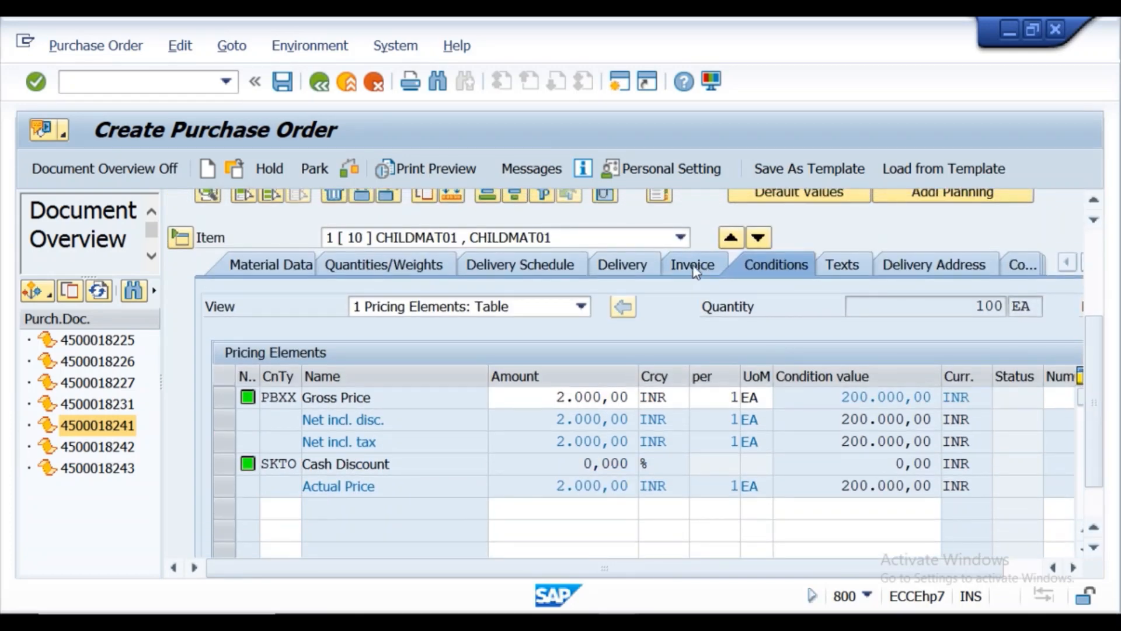
pyautogui.click(693, 263)
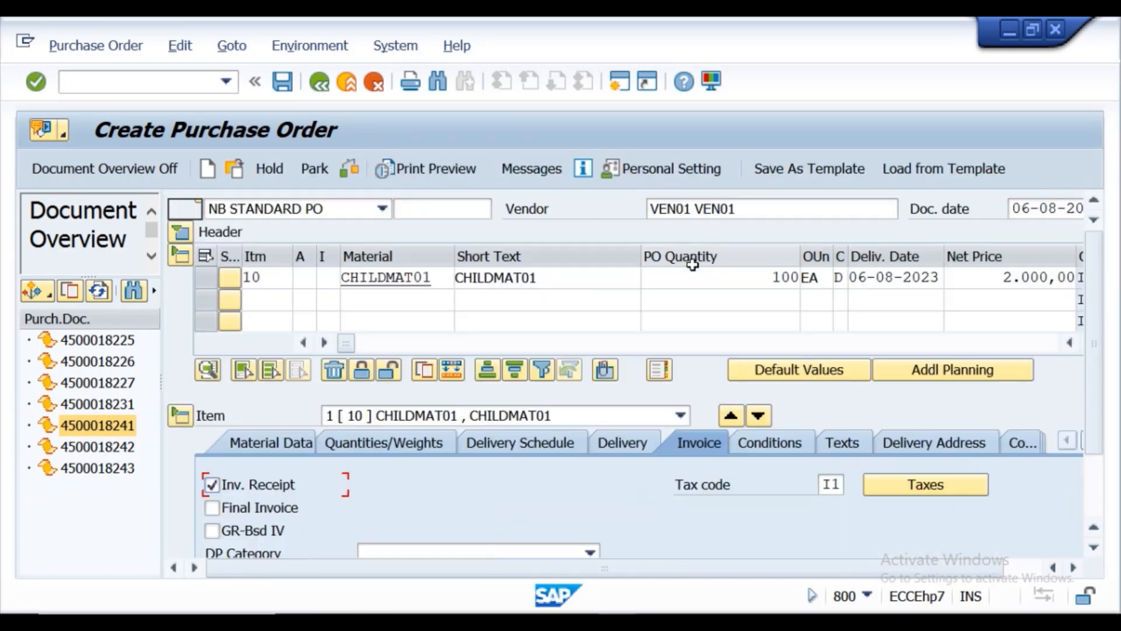
pyautogui.click(835, 483)
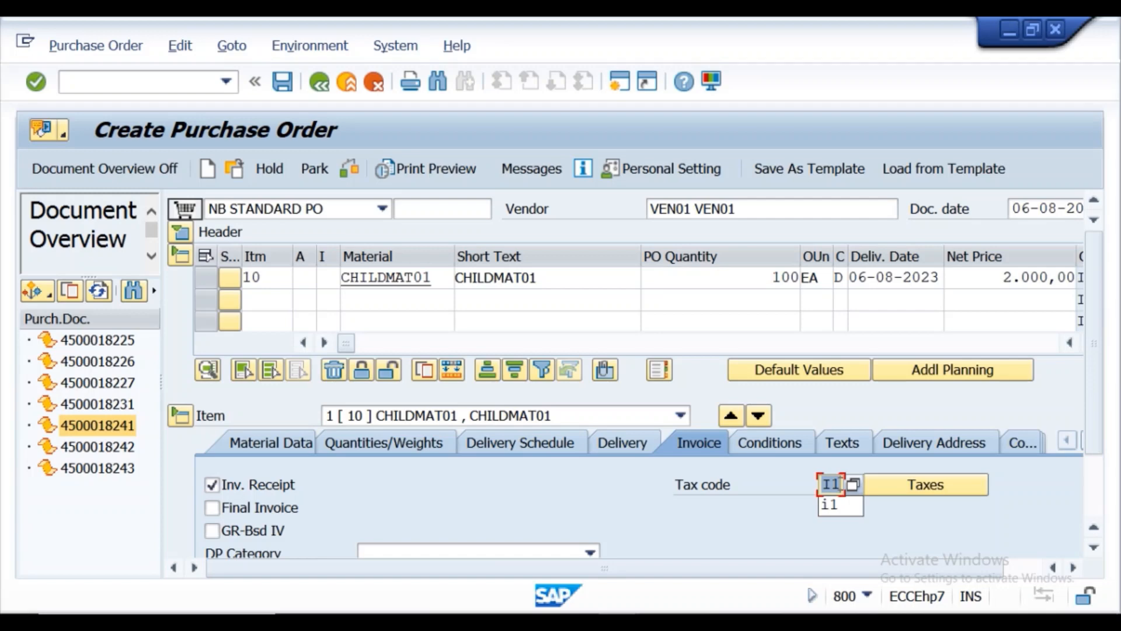
pyautogui.press('BackSpace')
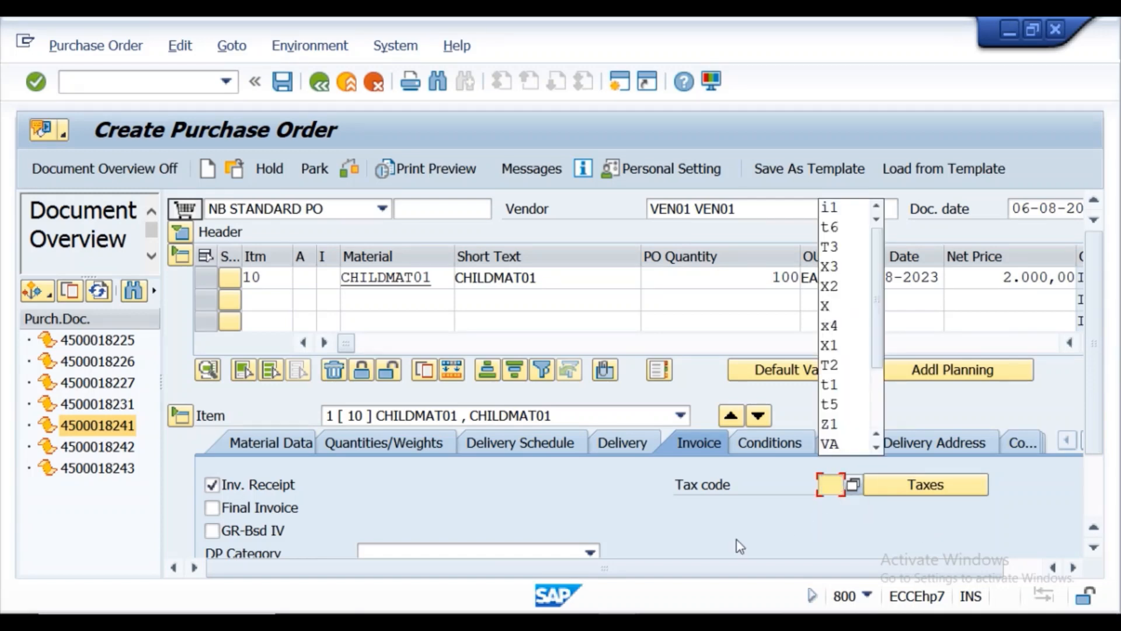
# Check and save the purchase order, and copy its new number from the message's long text
pyautogui.click(349, 169)
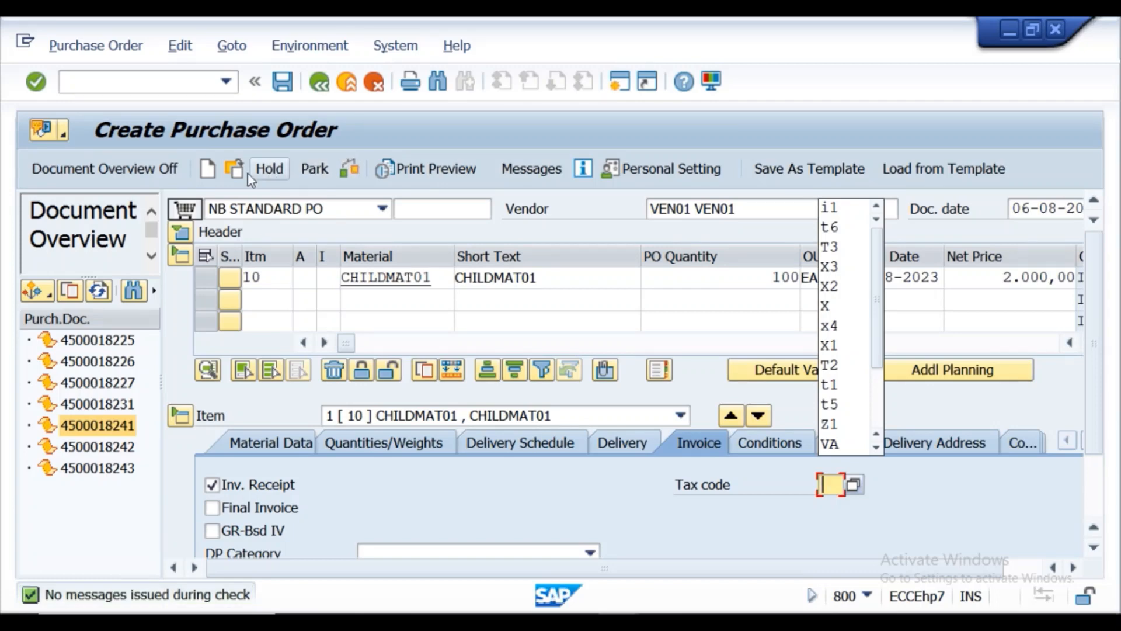
pyautogui.click(273, 84)
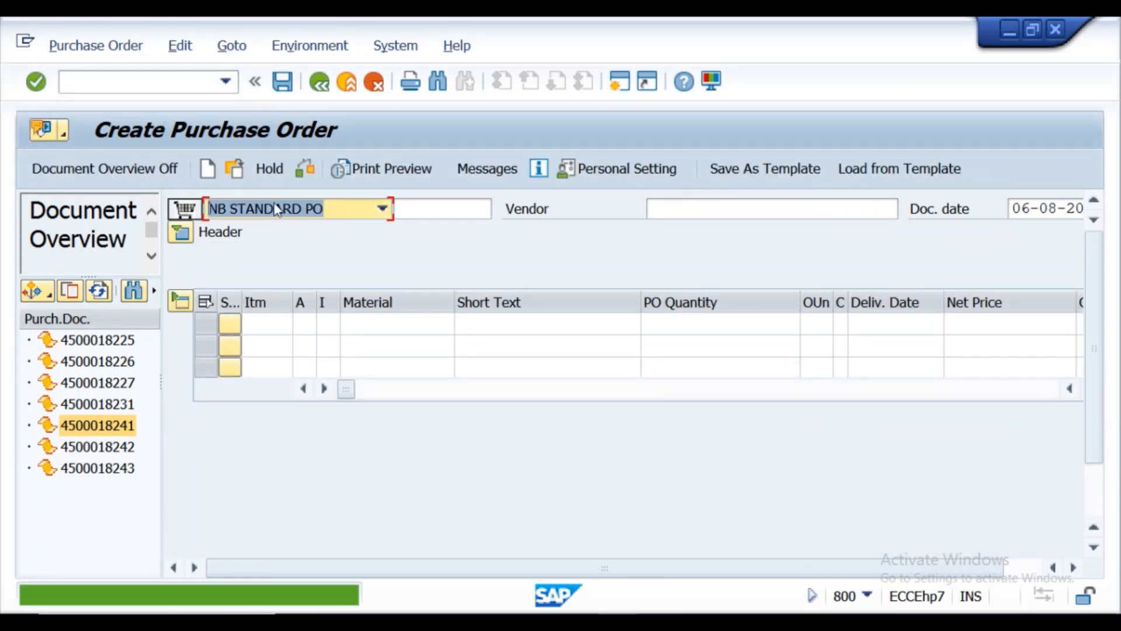
pyautogui.click(331, 598)
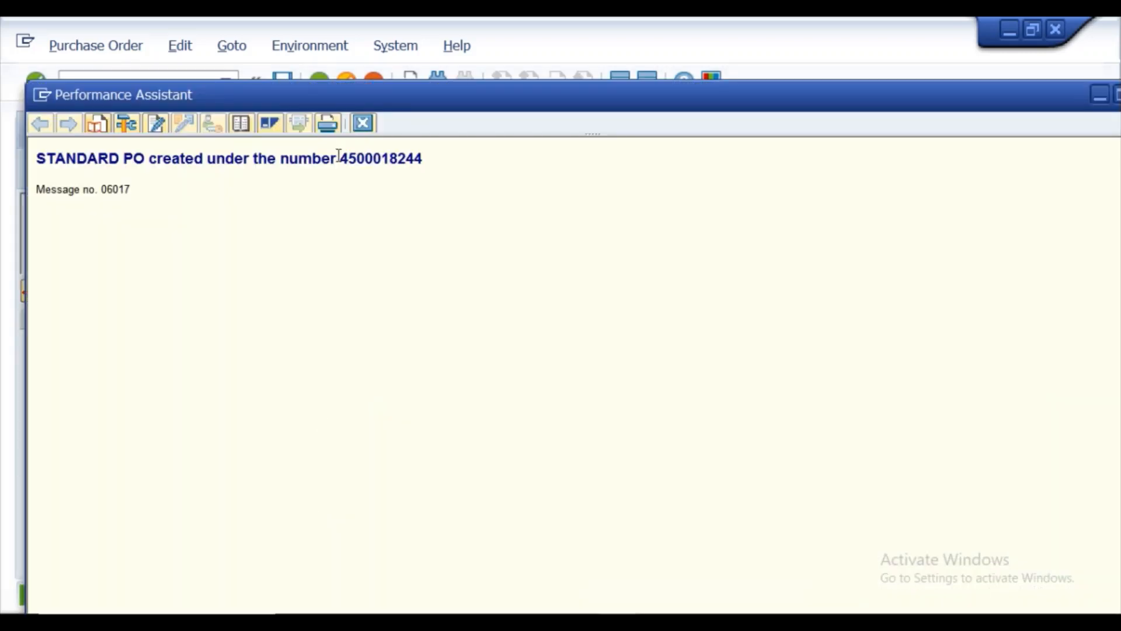
pyautogui.doubleClick(351, 159)
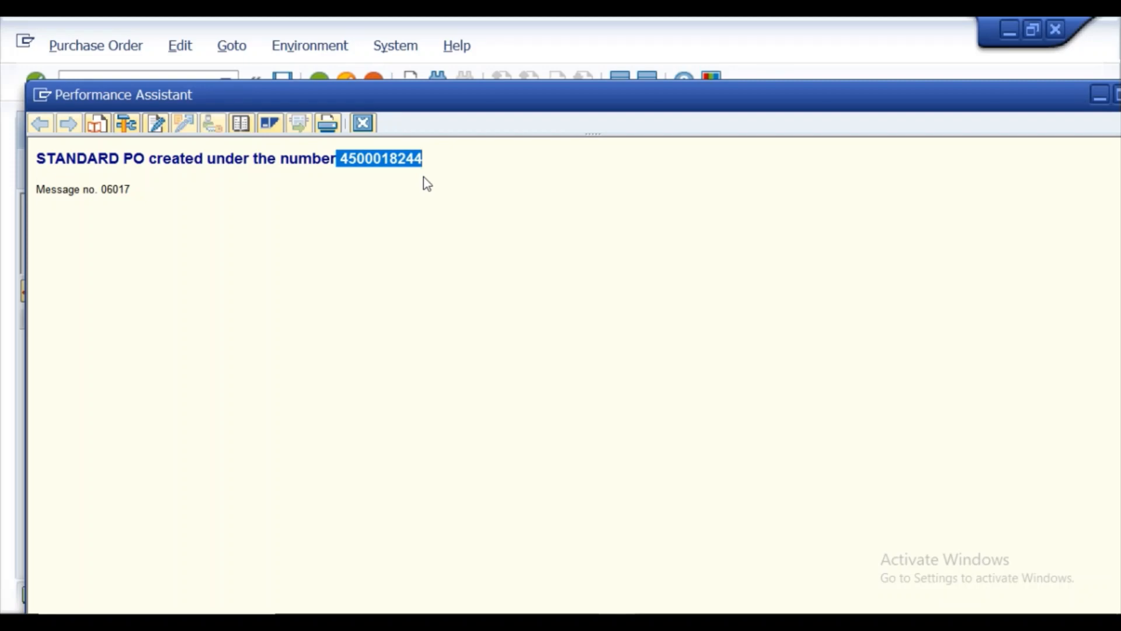
pyautogui.click(363, 123)
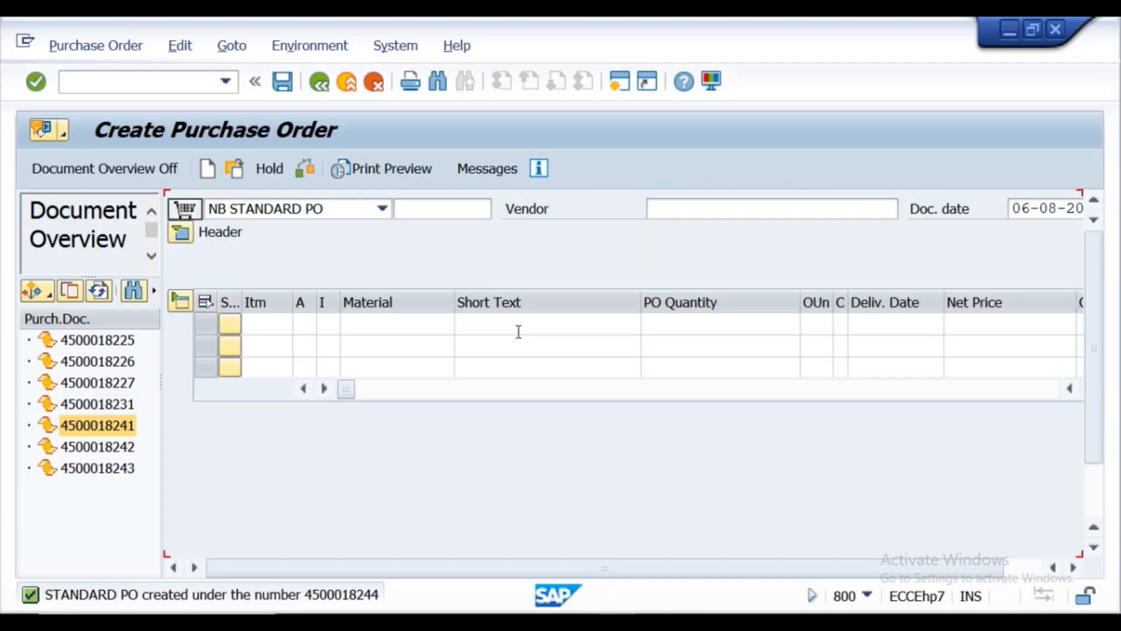
# Run transaction MIGO and load the newly created purchase order for a goods receipt
pyautogui.click(160, 83)
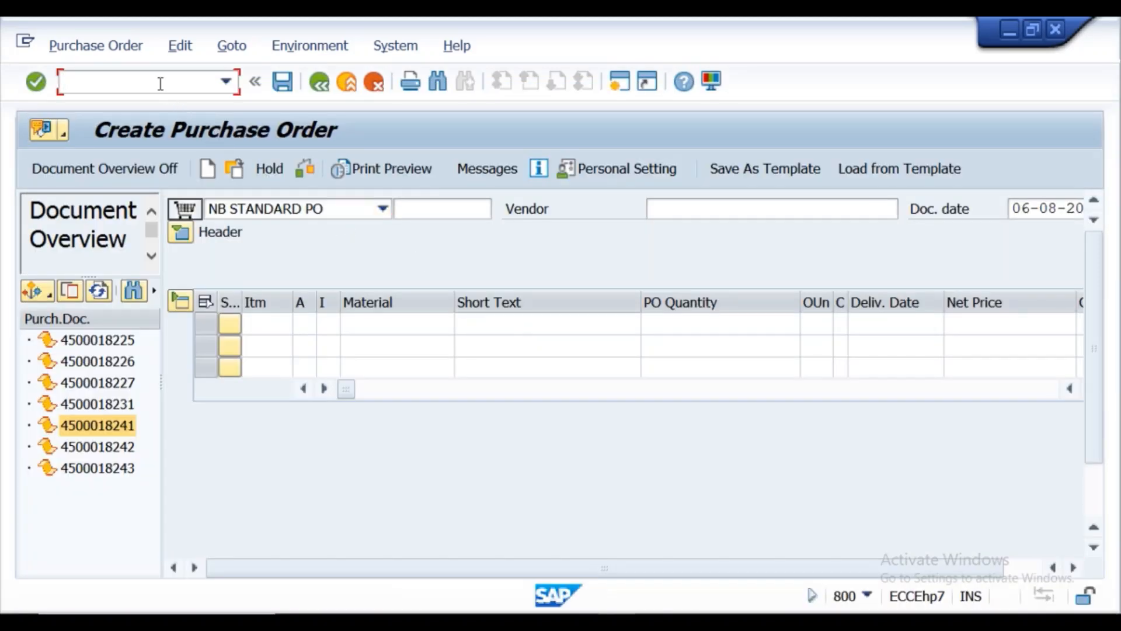
pyautogui.write('/nmifo')
pyautogui.press('Return')
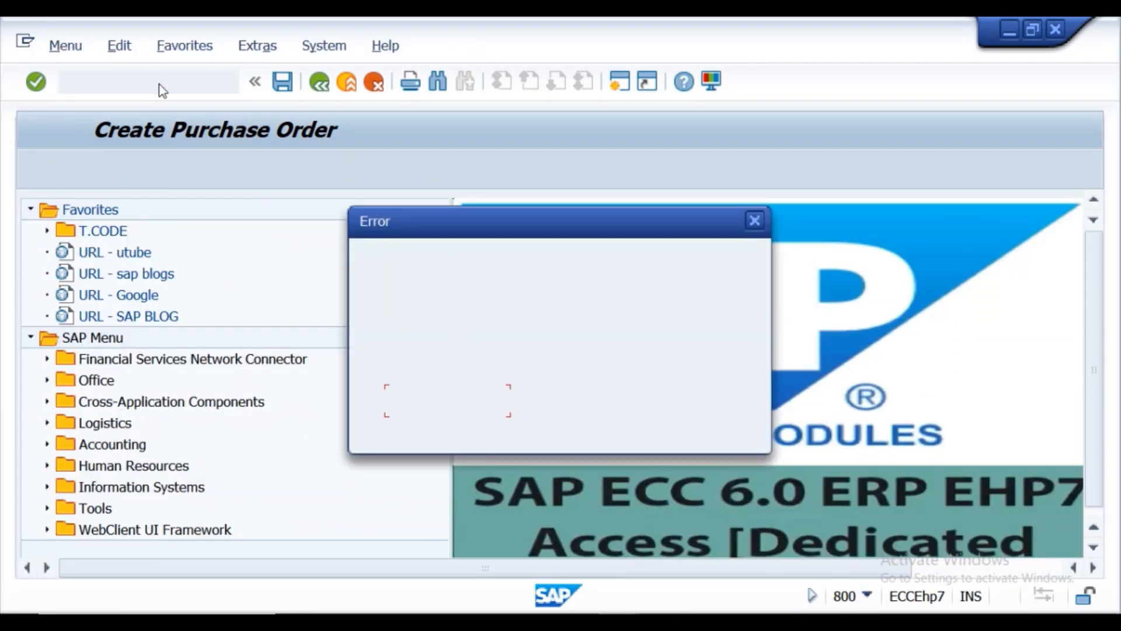
pyautogui.click(757, 221)
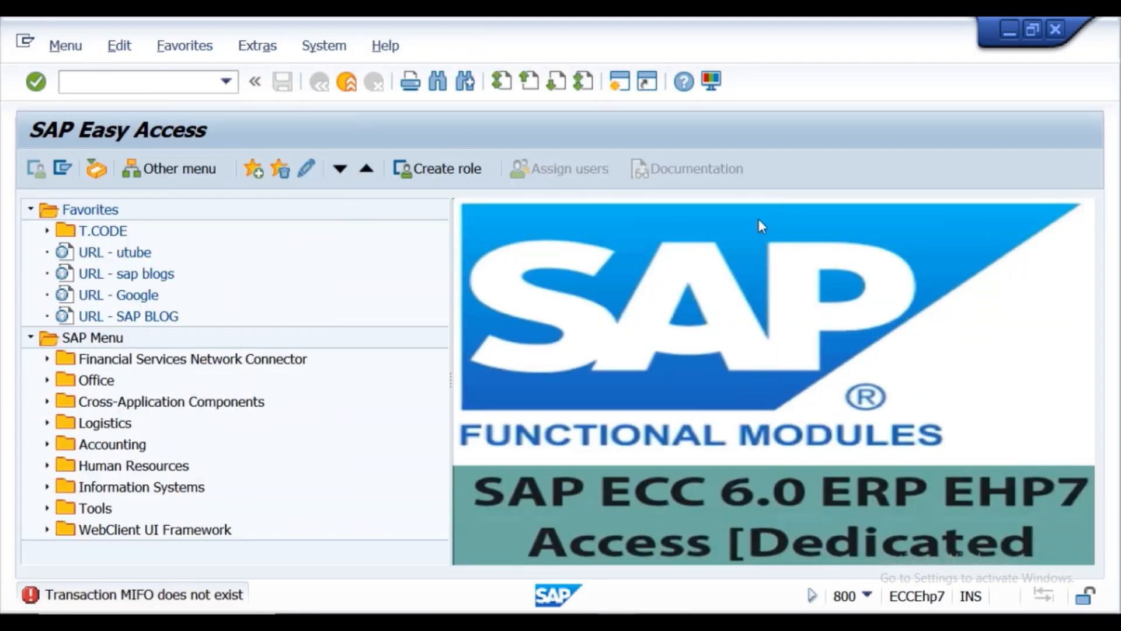
pyautogui.write('migo')
pyautogui.press('Return')
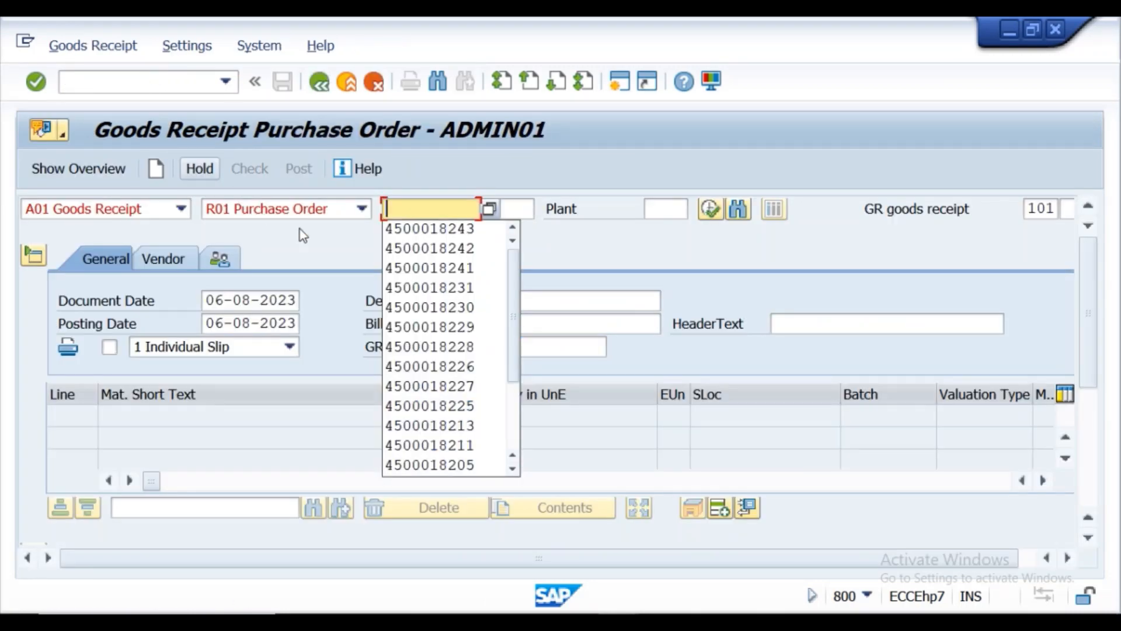
pyautogui.click(410, 229)
pyautogui.press('BackSpace')
pyautogui.click(410, 228)
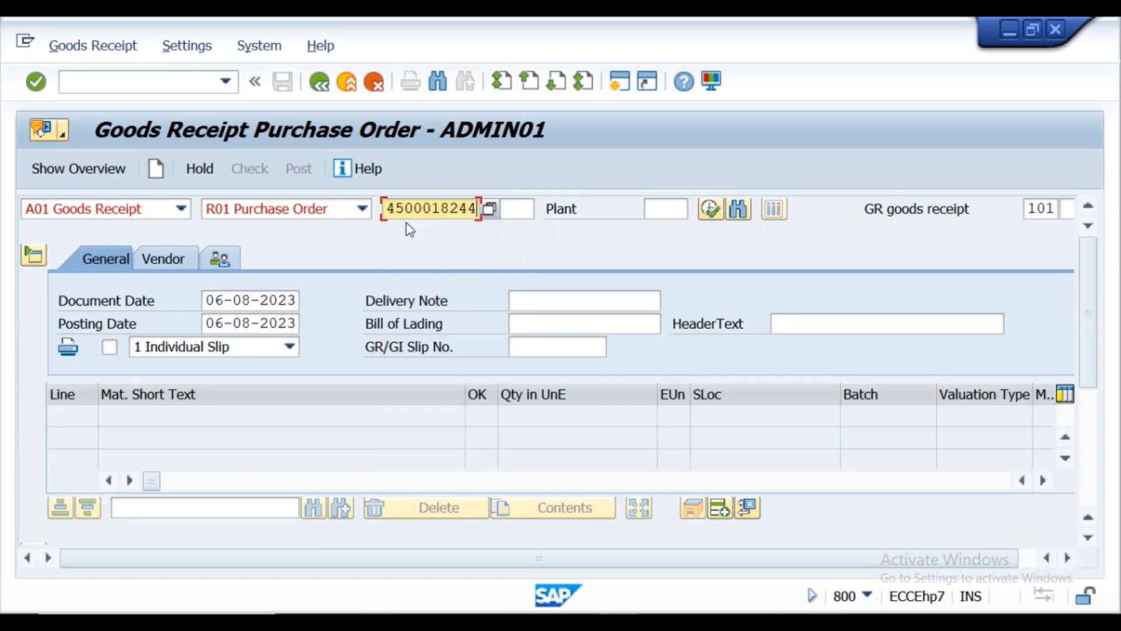
pyautogui.click(32, 86)
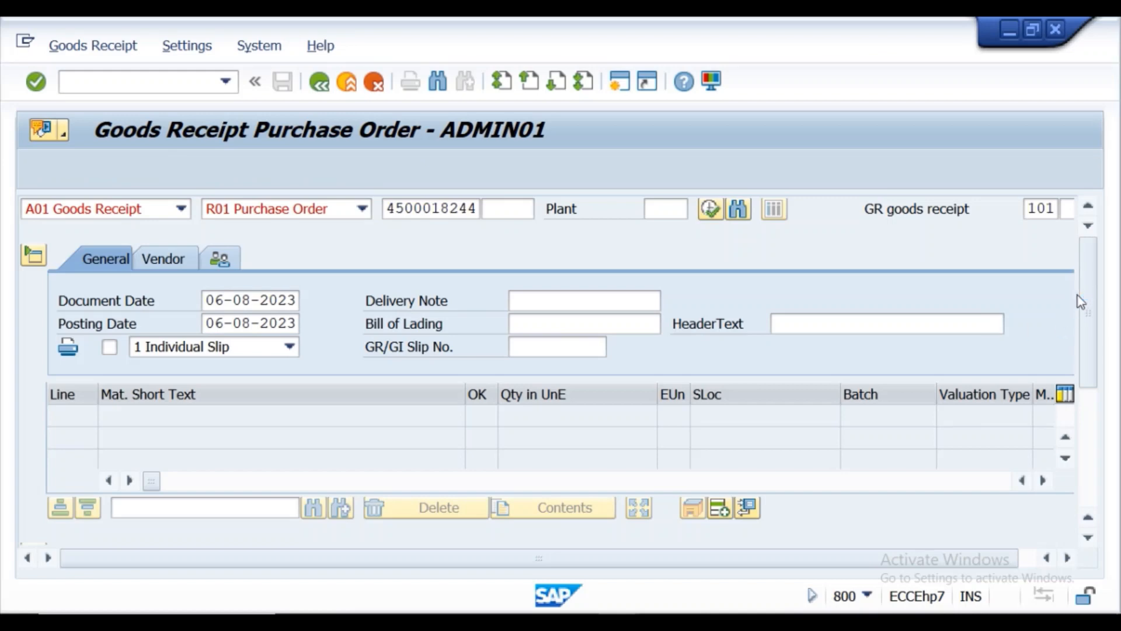
# Mark the CHILDMAT01 item as OK, then check and post the goods receipt
pyautogui.moveTo(1078, 296); pyautogui.dragTo(1084, 433)
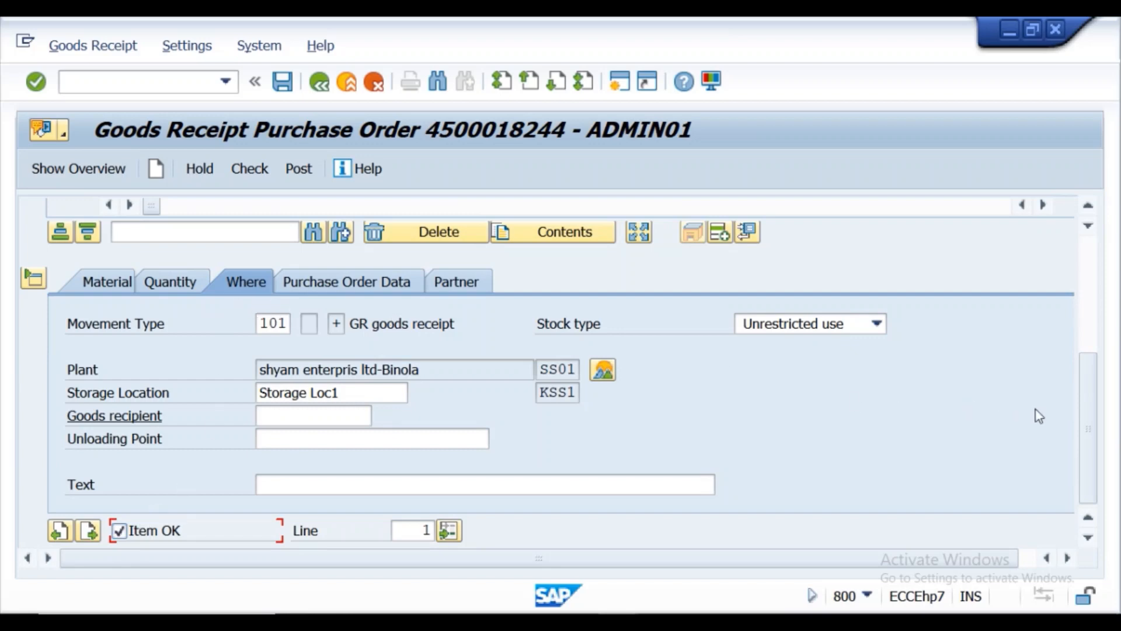
pyautogui.moveTo(1087, 420)
pyautogui.mouseDown()
pyautogui.moveTo(1088, 390)
pyautogui.moveTo(1091, 427)
pyautogui.mouseUp()
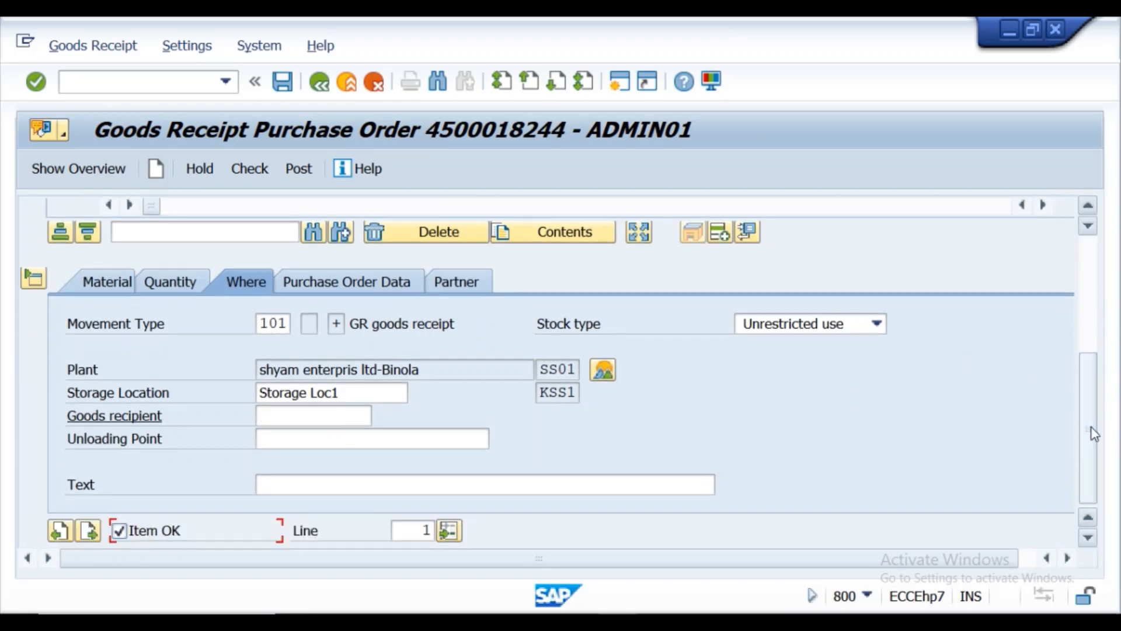
pyautogui.click(270, 169)
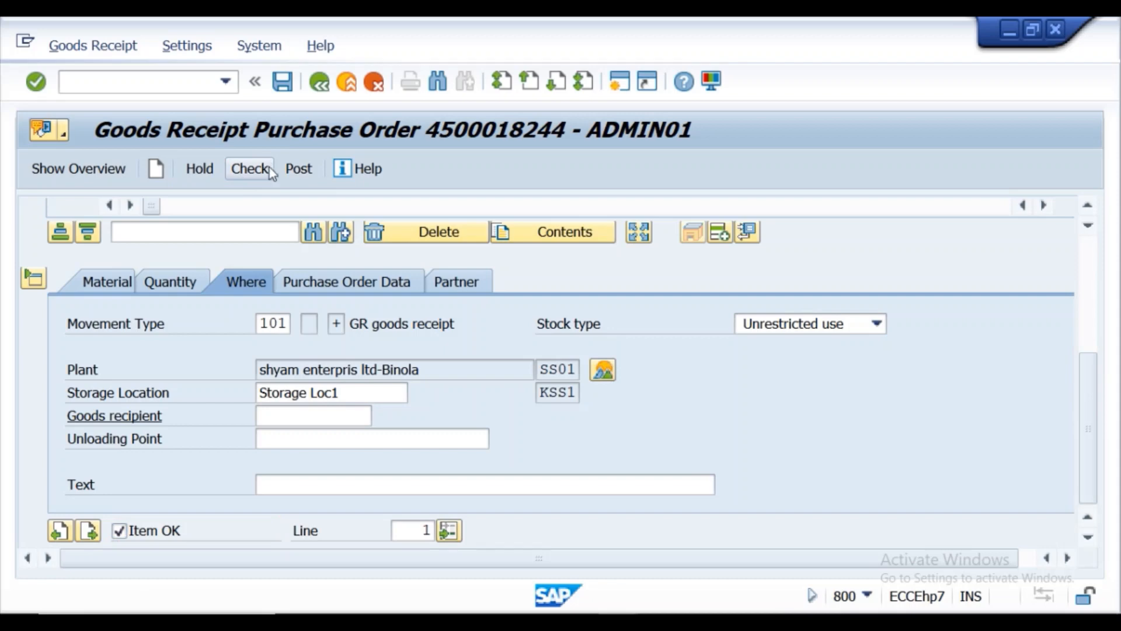
pyautogui.click(297, 161)
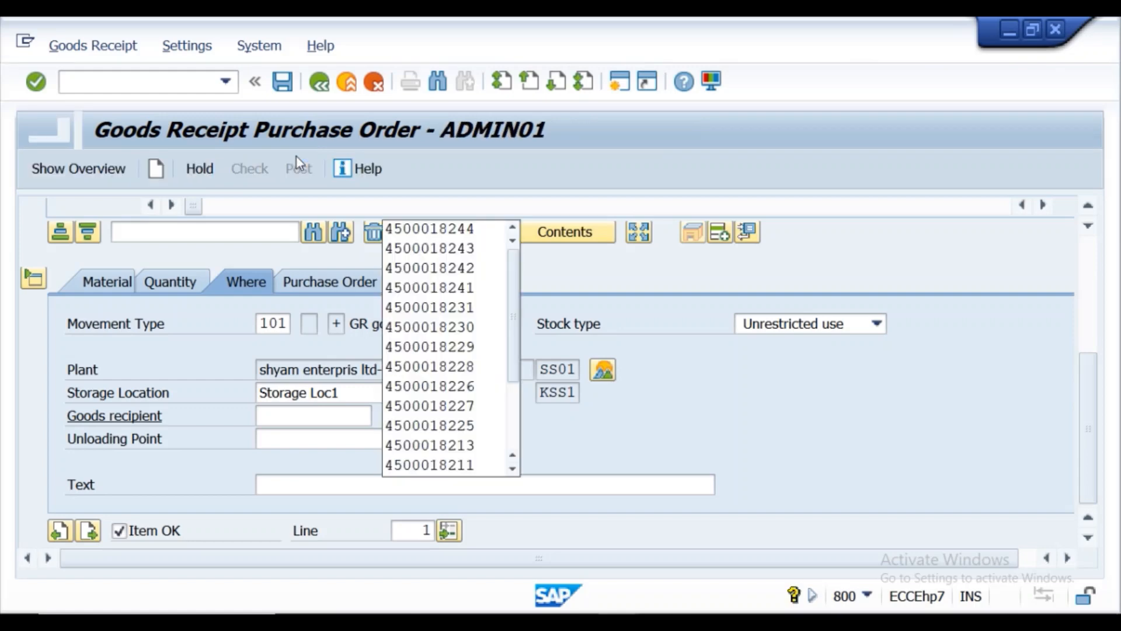
# Run transaction MIRO and set the incoming invoice's date to 06-08-2023
pyautogui.click(117, 87)
pyautogui.write('/')
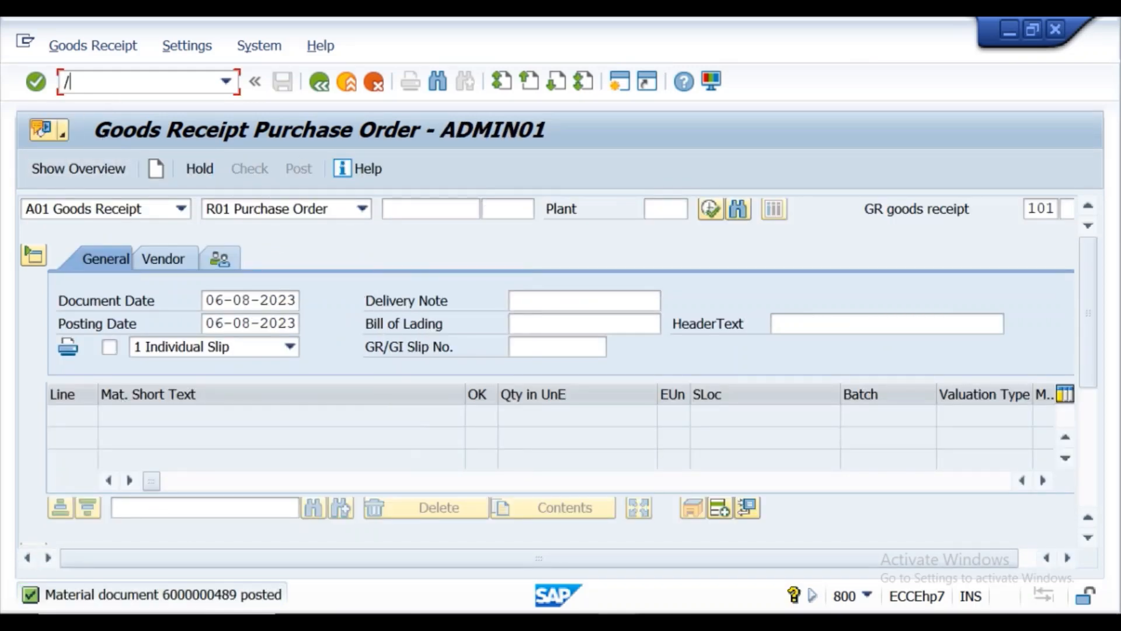
pyautogui.write('nmiro')
pyautogui.press('Return')
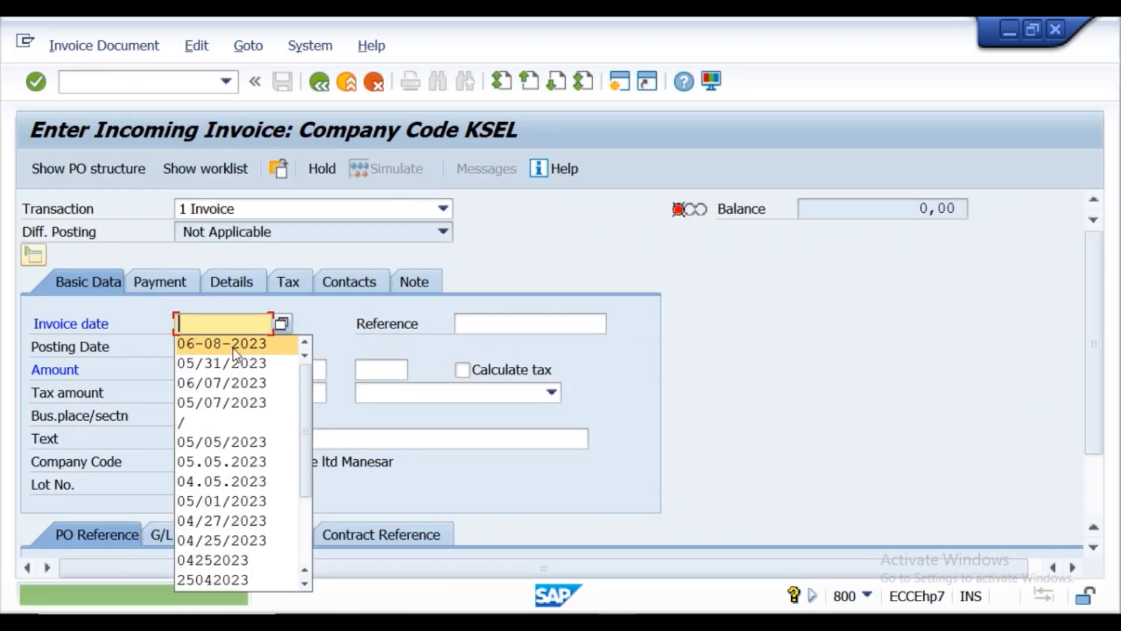
pyautogui.click(216, 345)
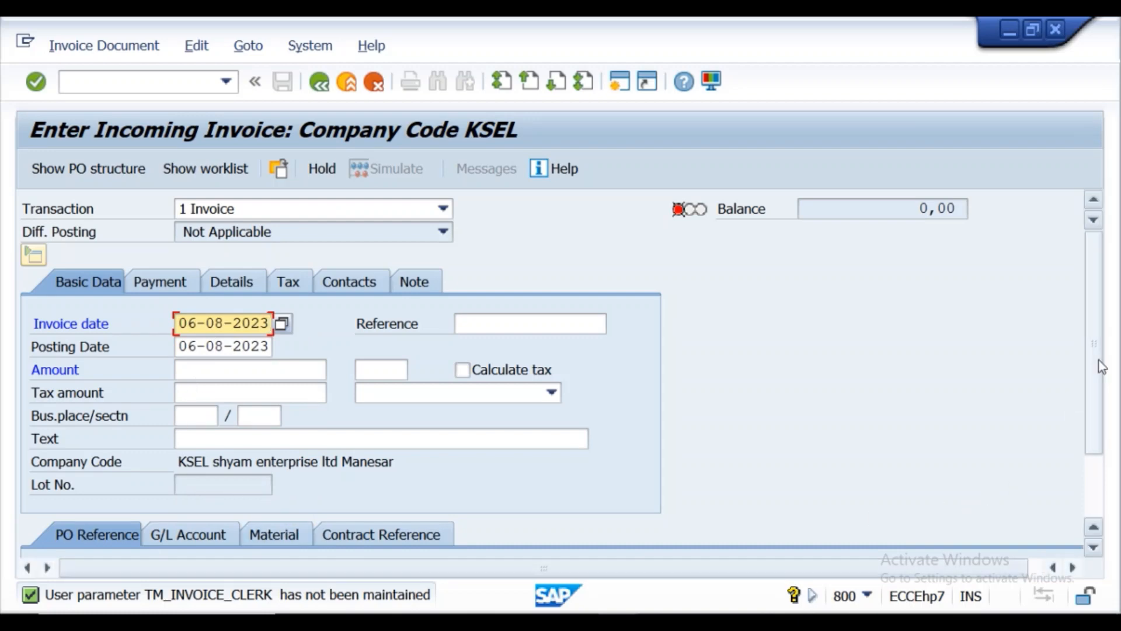
pyautogui.scroll(-3, 1100, 366)
pyautogui.click(401, 477)
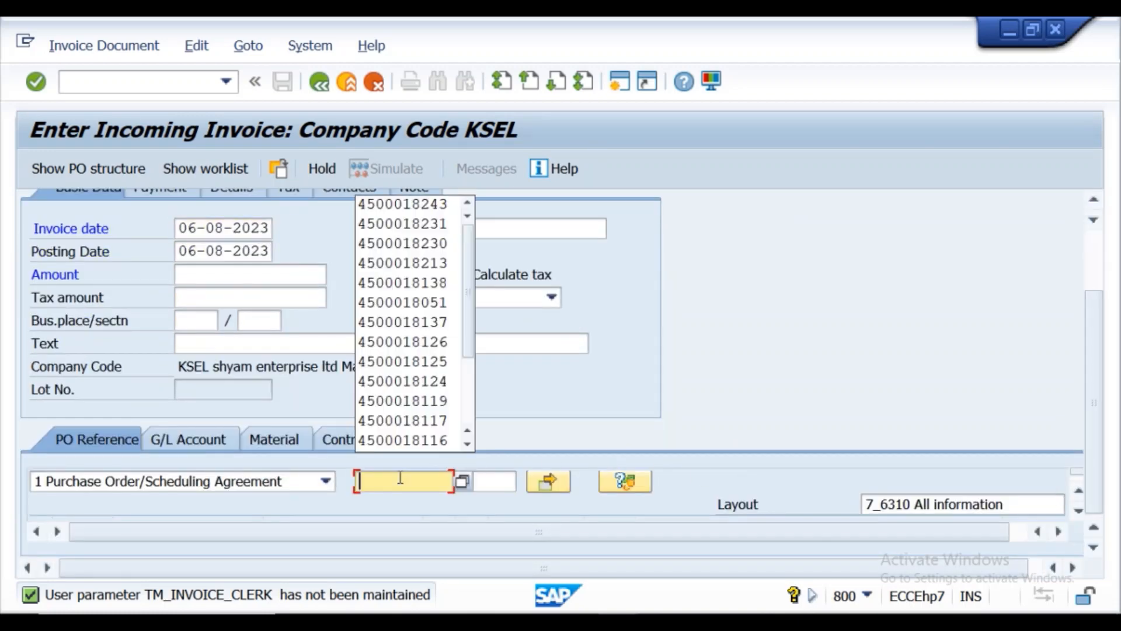
pyautogui.write('450001824')
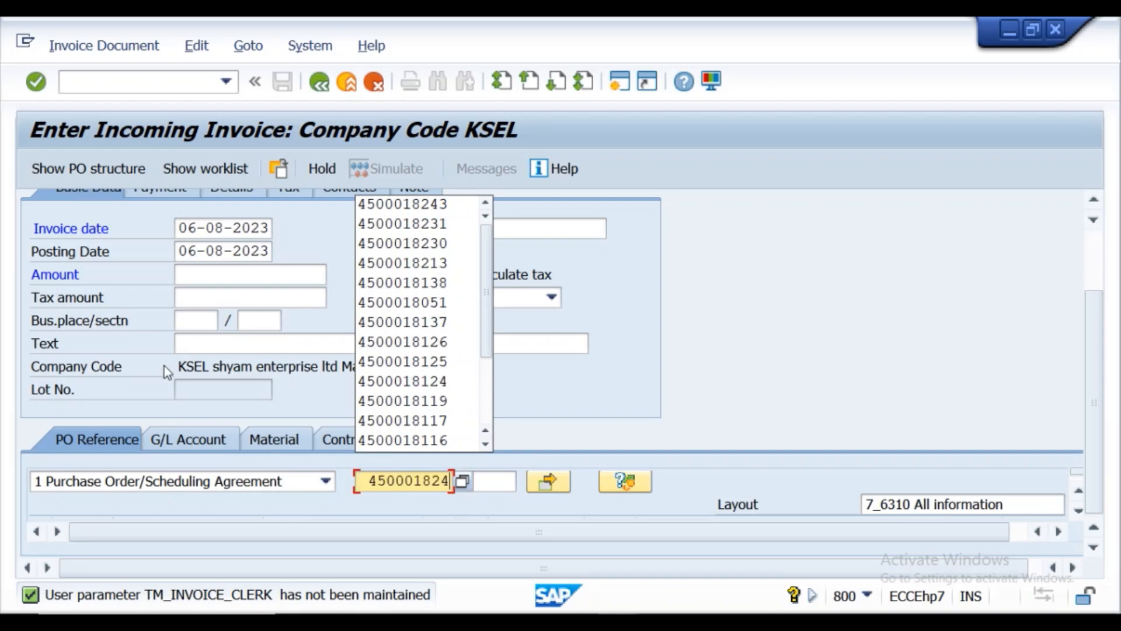
pyautogui.click(36, 82)
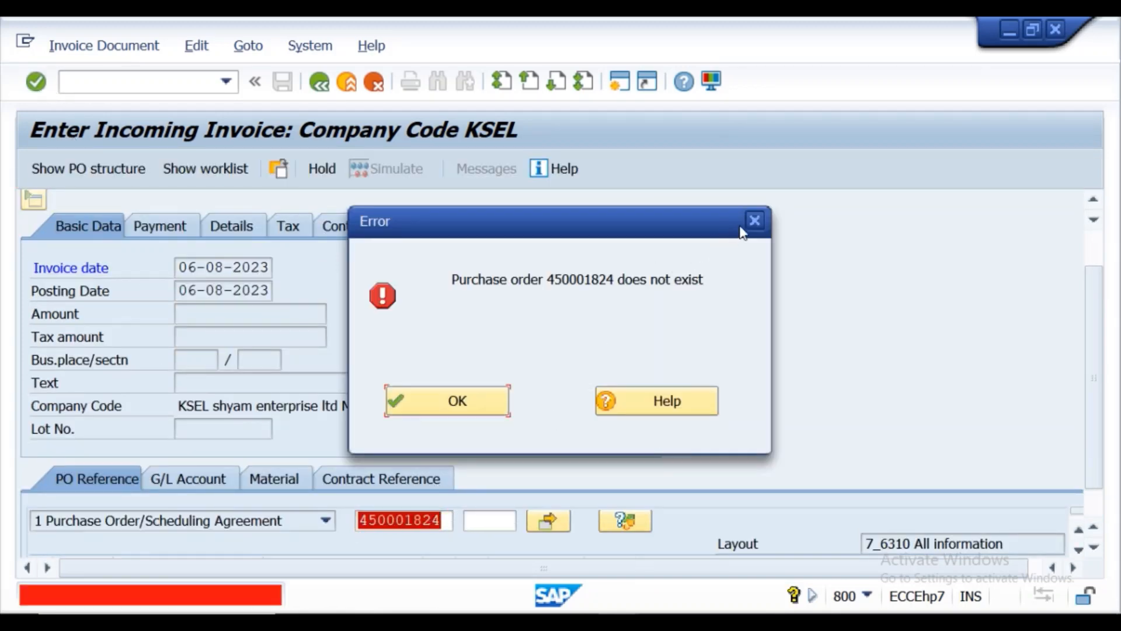
pyautogui.click(753, 220)
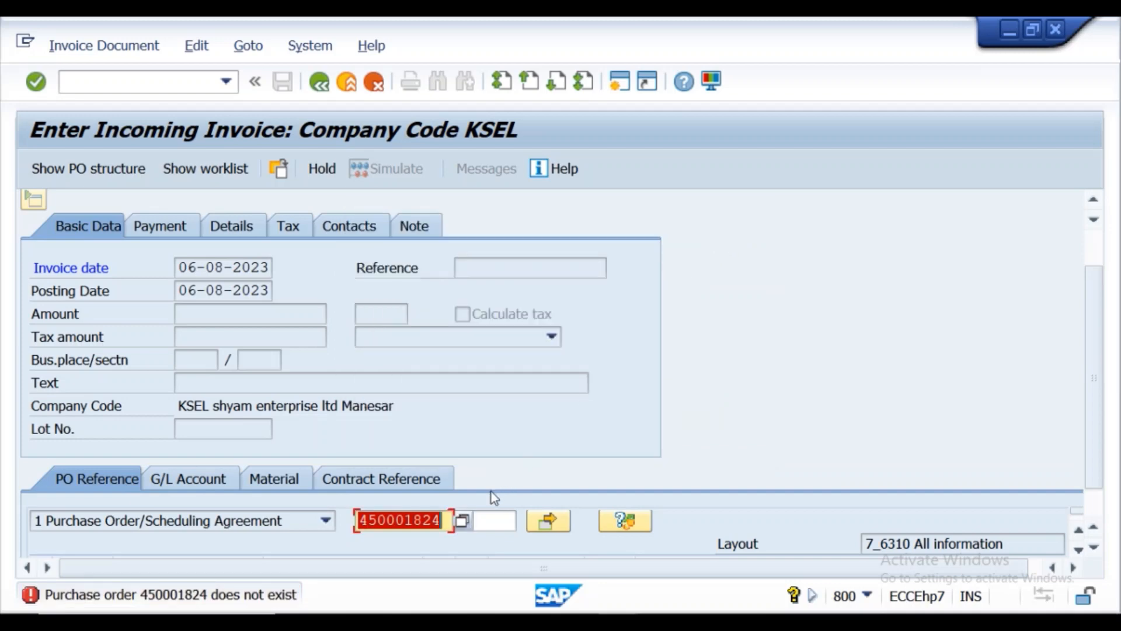
# Correct the invoice's purchase order reference to the newly created order's number and load its item
pyautogui.press('BackSpace')
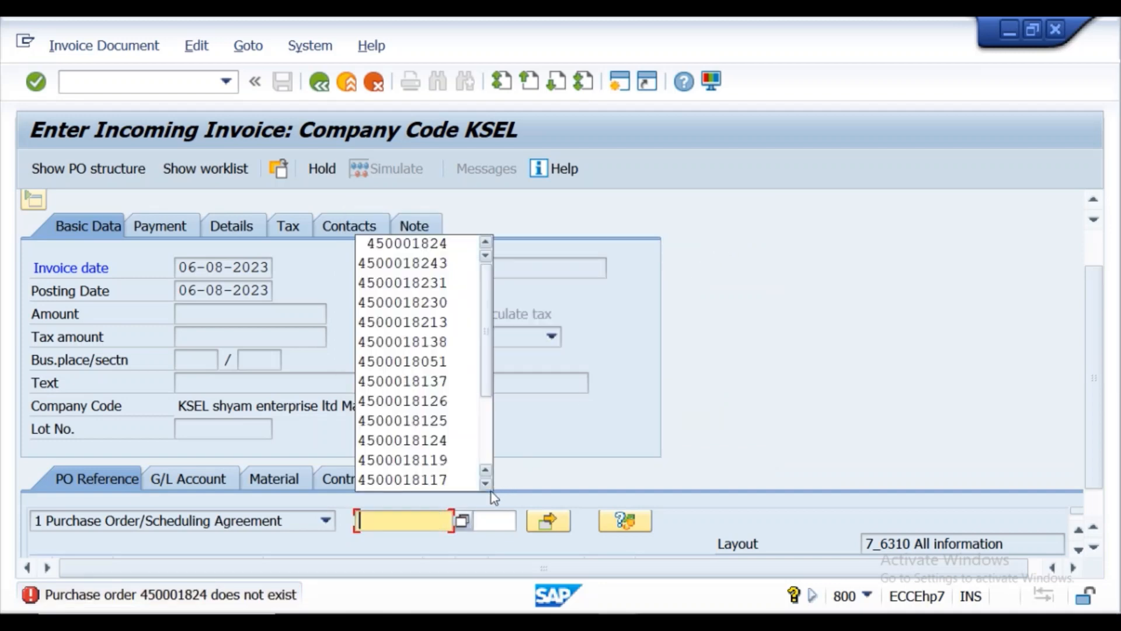
pyautogui.click(435, 263)
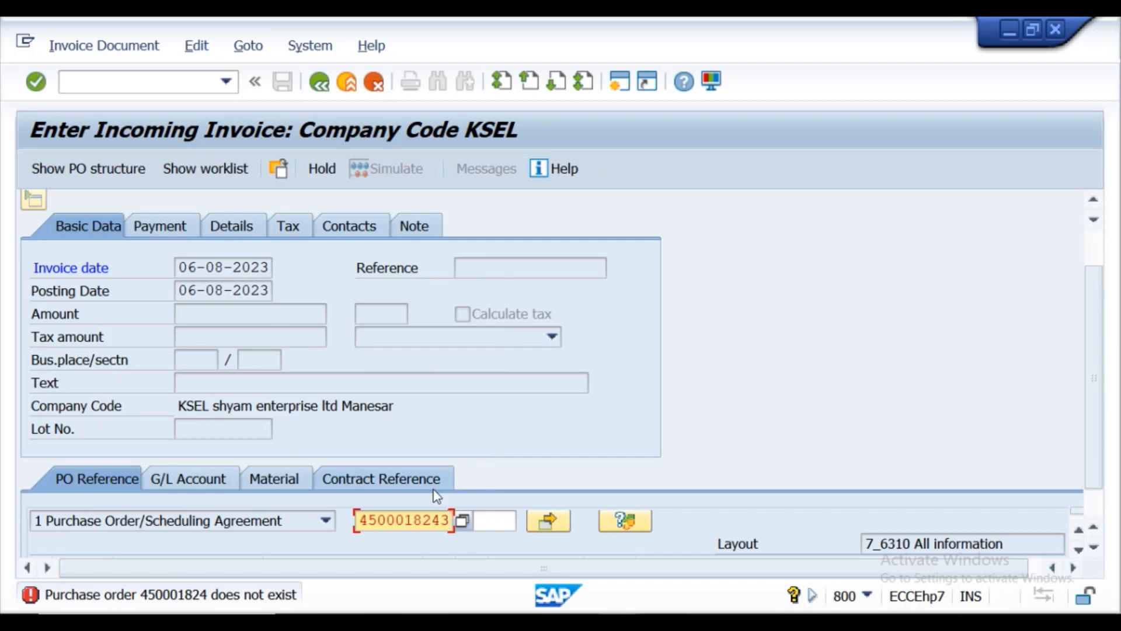
pyautogui.press('BackSpace')
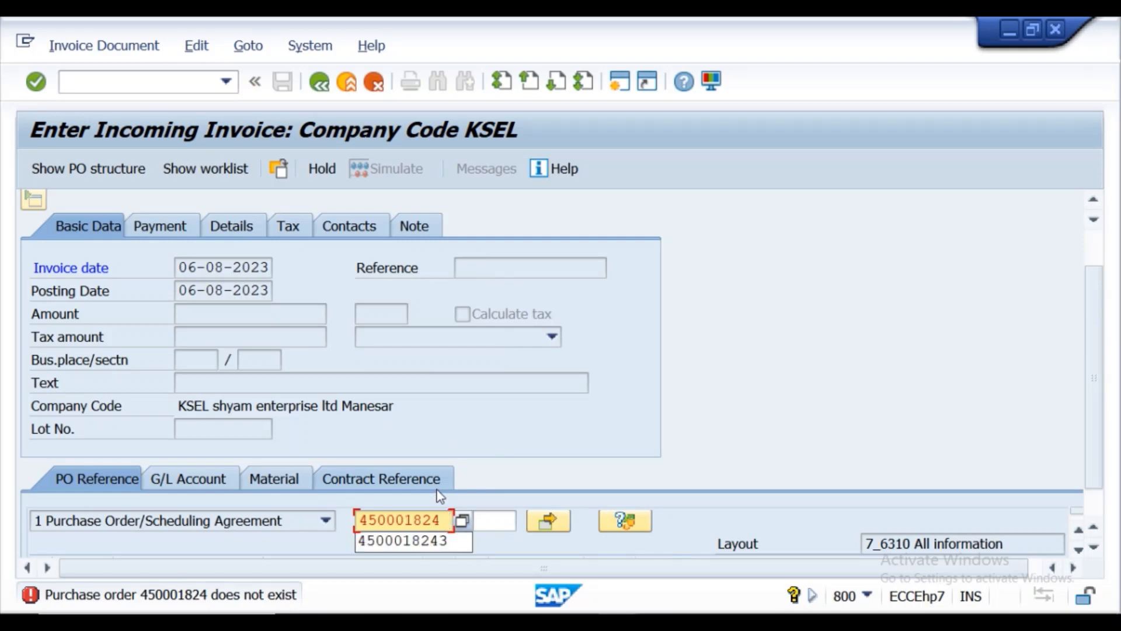
pyautogui.write('4')
pyautogui.press('Return')
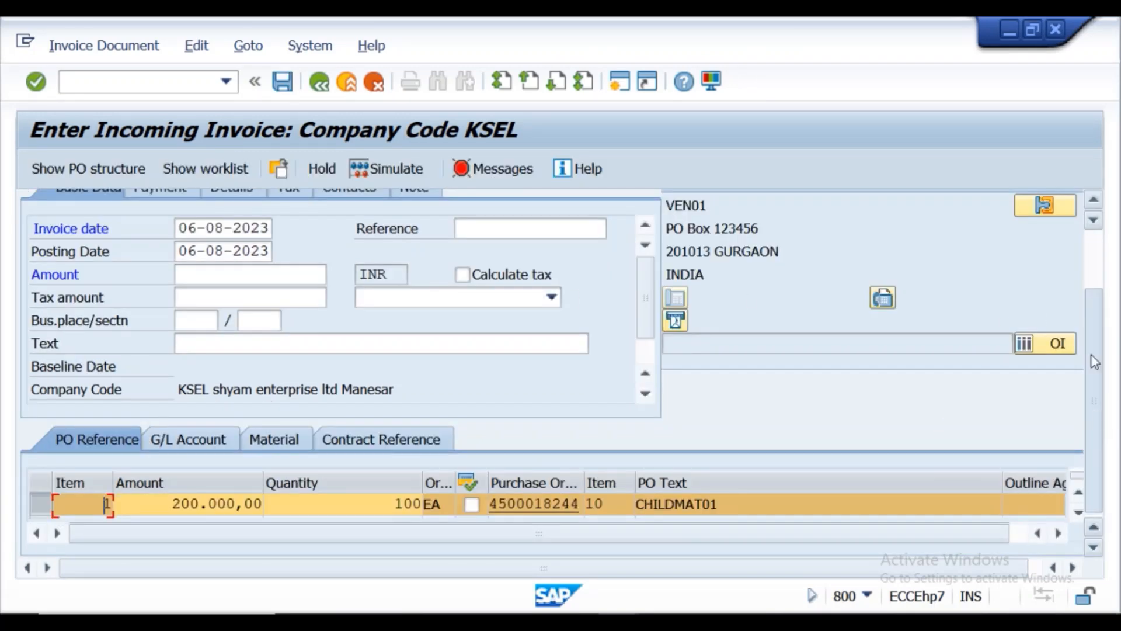
# Try to view the invoice's tax data and simulate the posting, dismissing each error dialog
pyautogui.moveTo(1095, 361); pyautogui.dragTo(1094, 271)
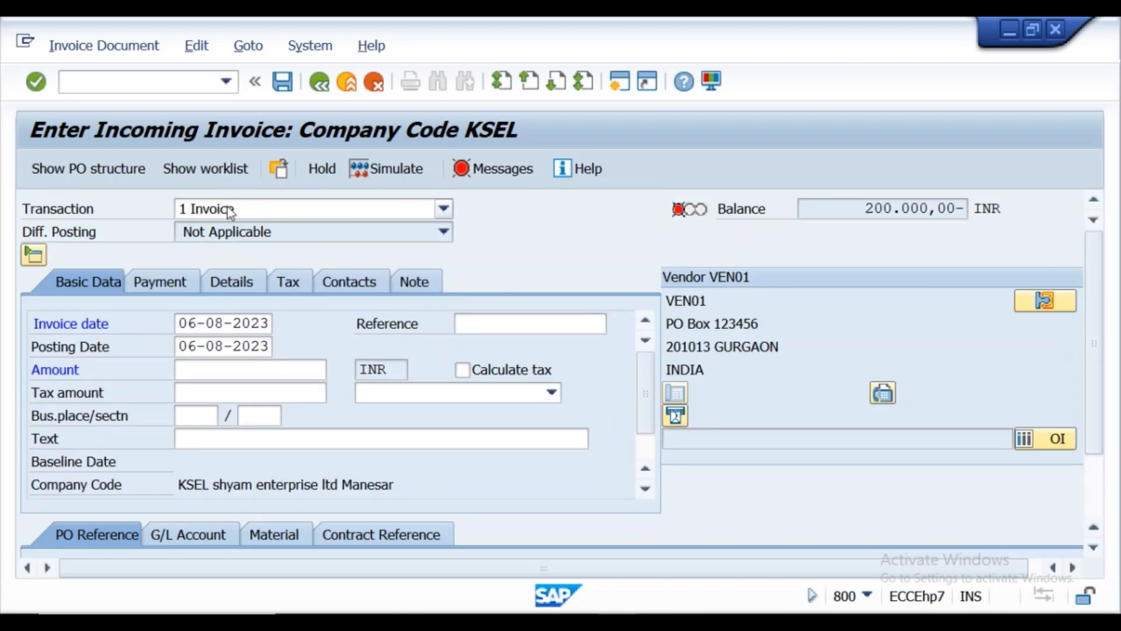
pyautogui.click(288, 290)
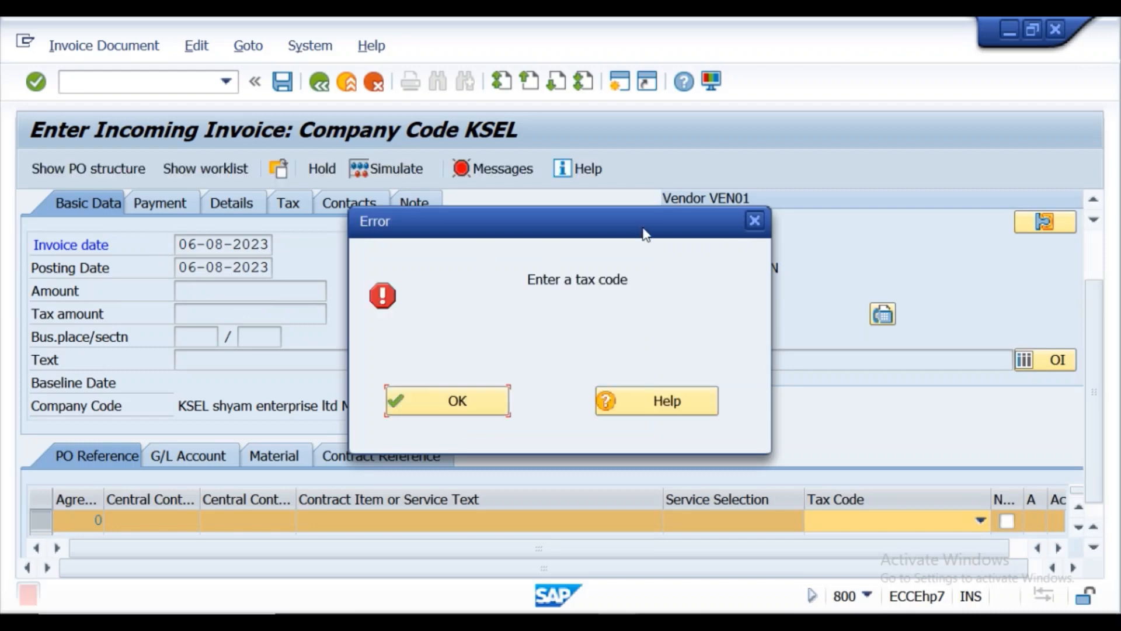
pyautogui.click(753, 220)
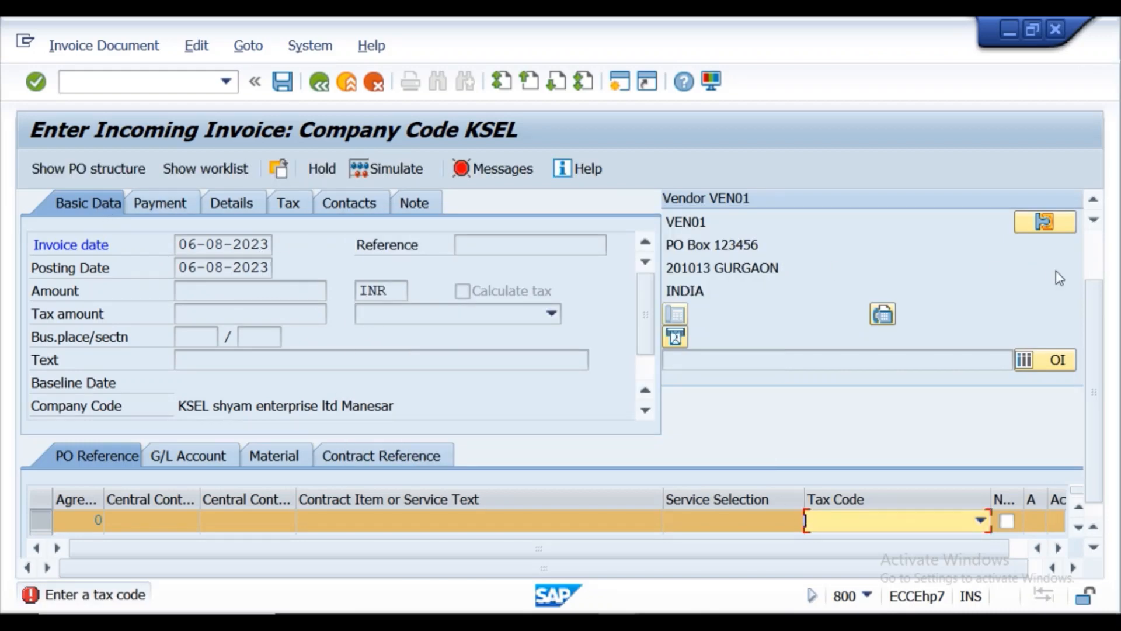
pyautogui.moveTo(1095, 324); pyautogui.dragTo(1095, 270)
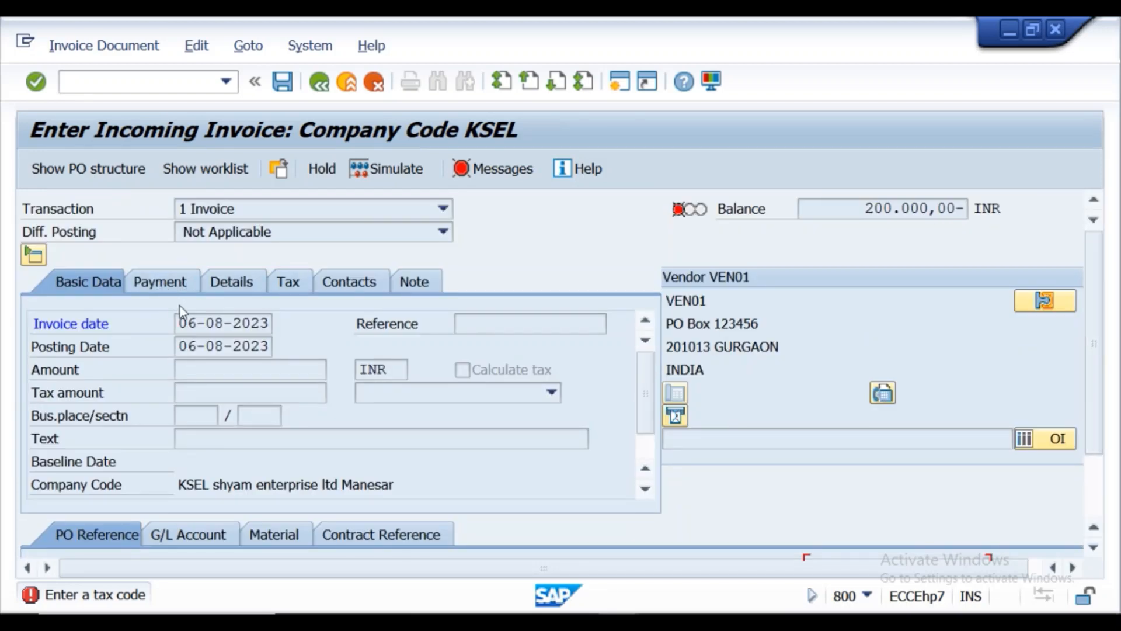
pyautogui.click(366, 173)
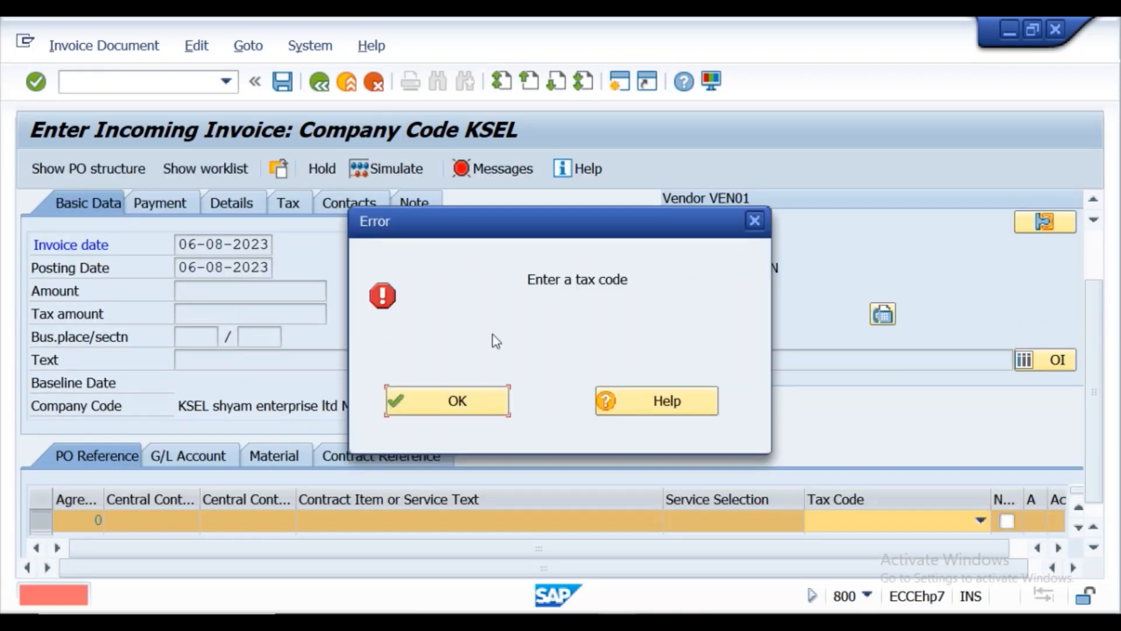
pyautogui.click(748, 225)
# Open the long text of the tax code error from the invoice messages and copy its title and message number
pyautogui.click(501, 170)
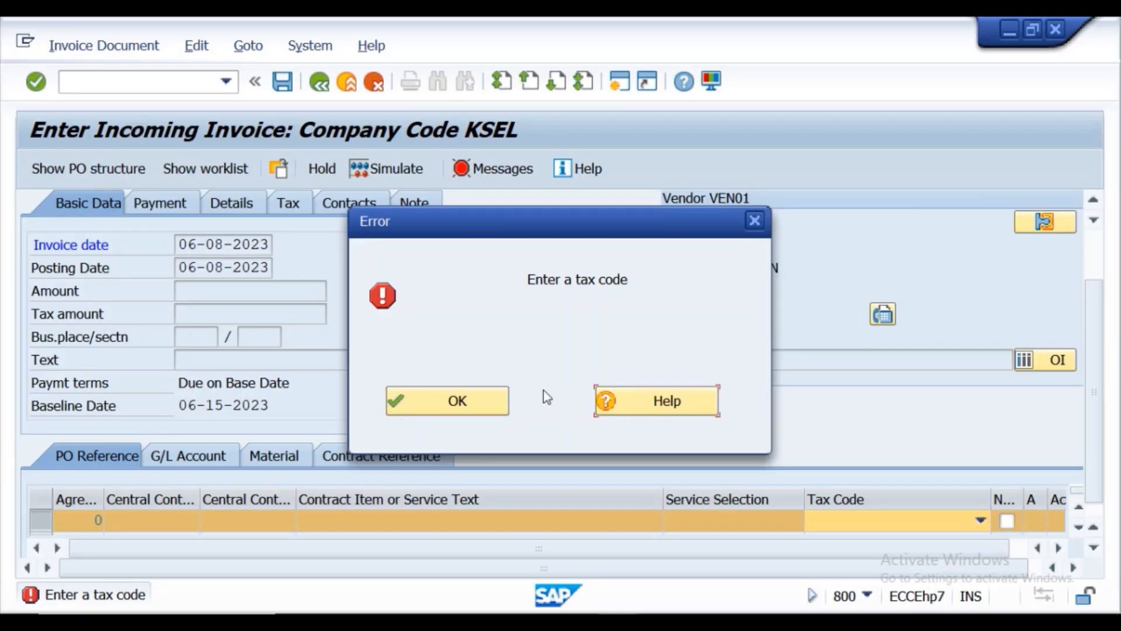
pyautogui.press('Return')
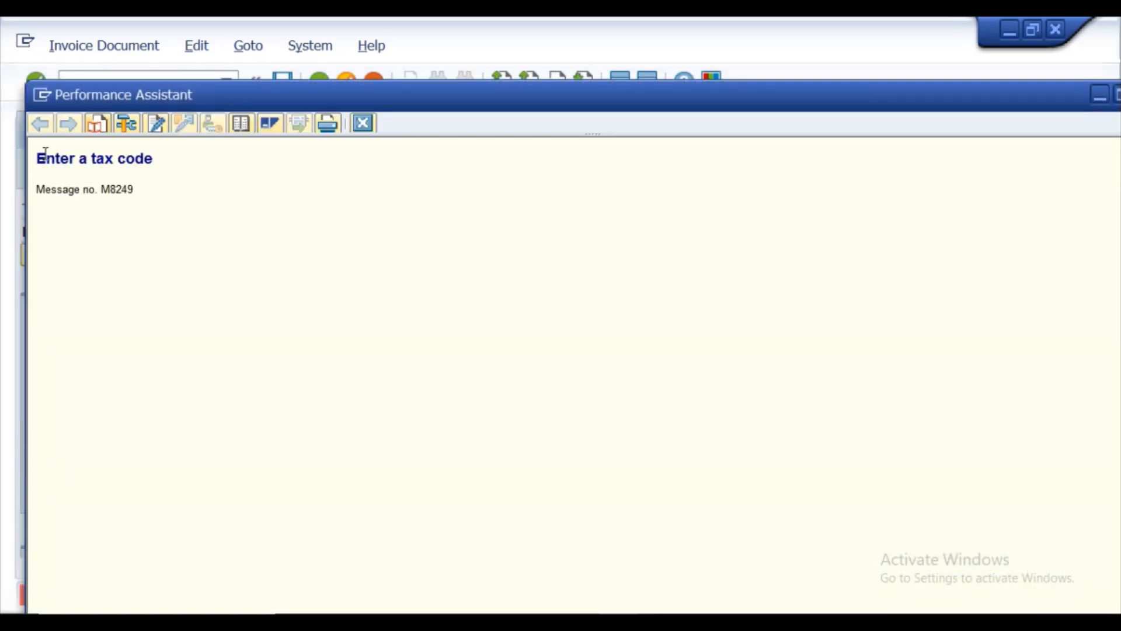
pyautogui.moveTo(39, 152); pyautogui.dragTo(156, 212)
pyautogui.hotkey('ctrl', 'c')
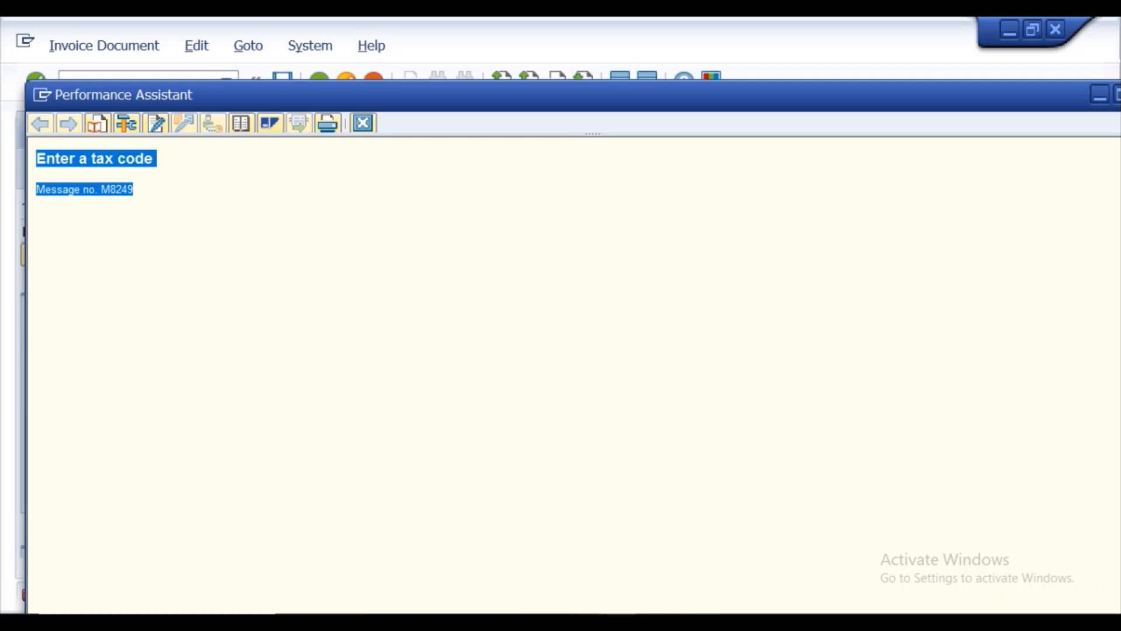
# Switch to the Word notes, paste the copied "Enter a tax code" error above "Use t.code-FS00", and highlight it in green
pyautogui.click(587, 621)
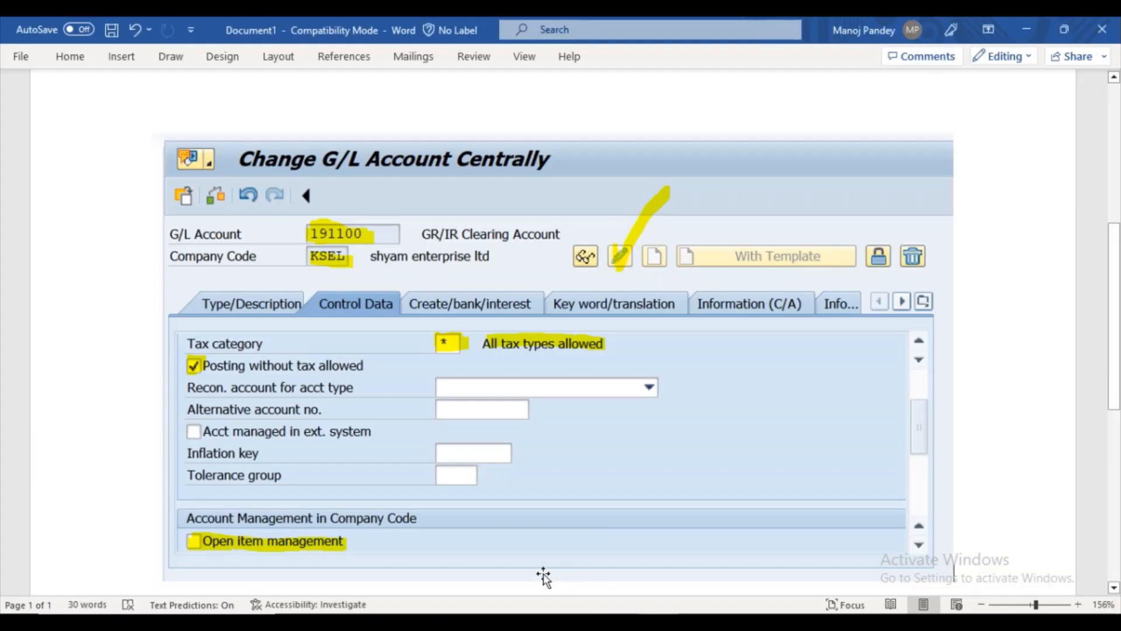
pyautogui.scroll(5, 1115, 359)
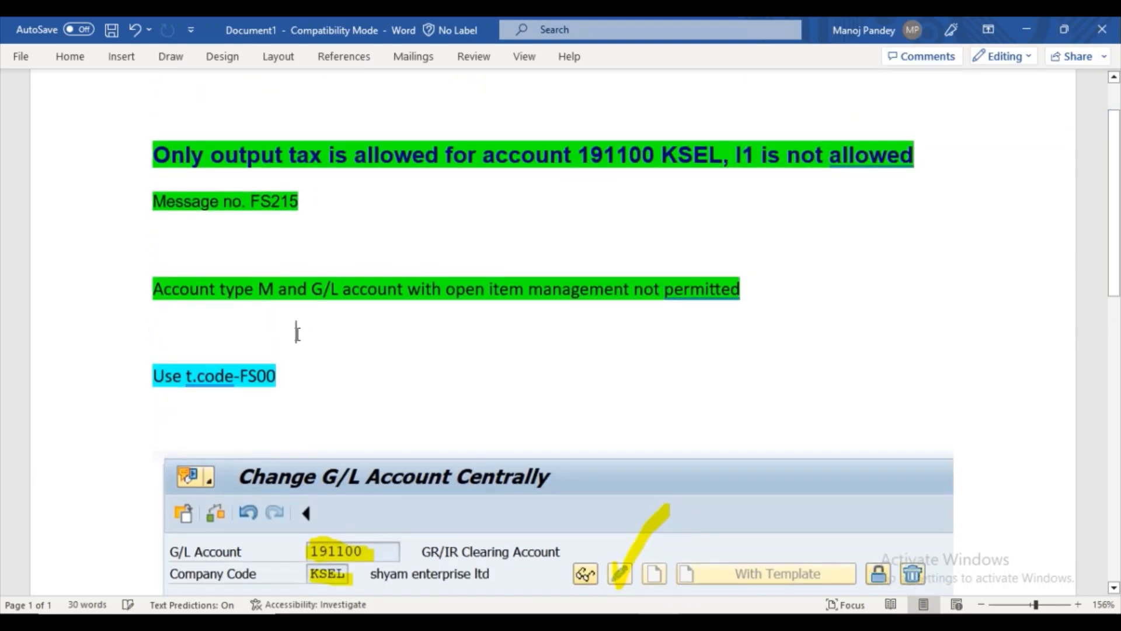
pyautogui.press('Return')
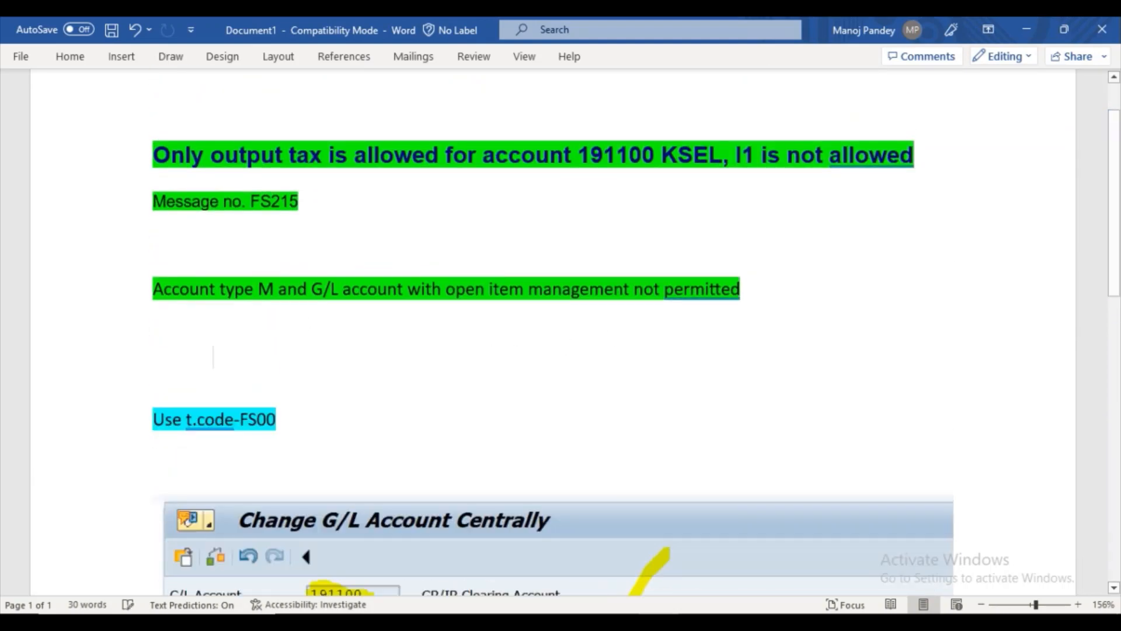
pyautogui.hotkey('ctrl', 'v')
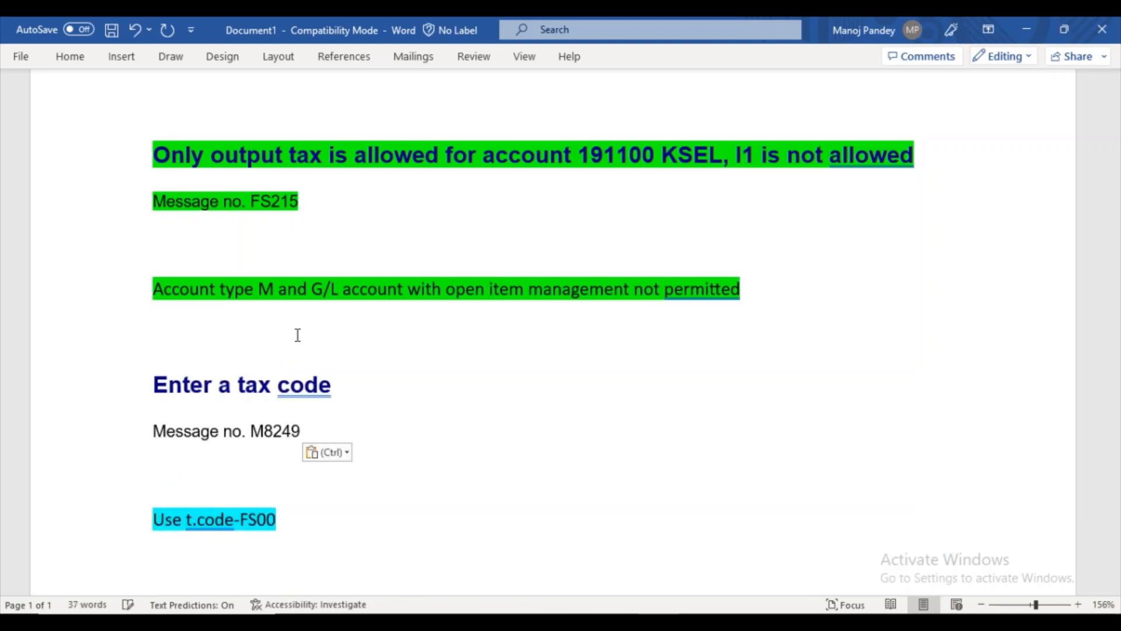
pyautogui.moveTo(162, 385); pyautogui.dragTo(313, 450)
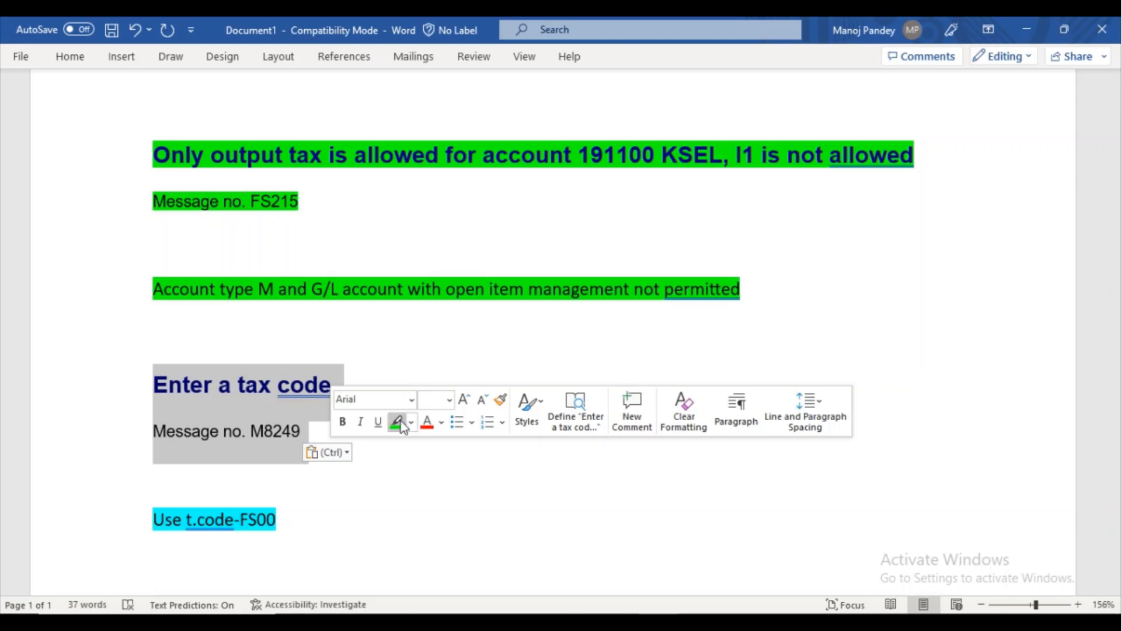
pyautogui.click(397, 422)
# Review the highlighted G/L account 191100 settings in the notes, and switch back to the SAP Enter Incoming Invoice window
pyautogui.scroll(-1, 1115, 284)
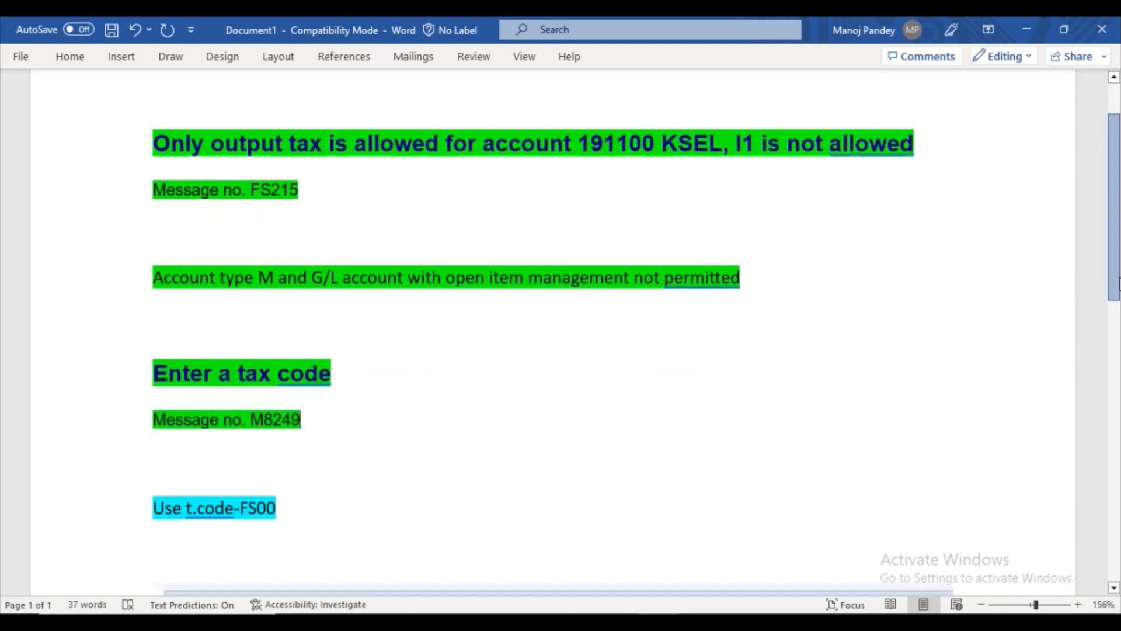
pyautogui.moveTo(1117, 284); pyautogui.dragTo(1117, 308)
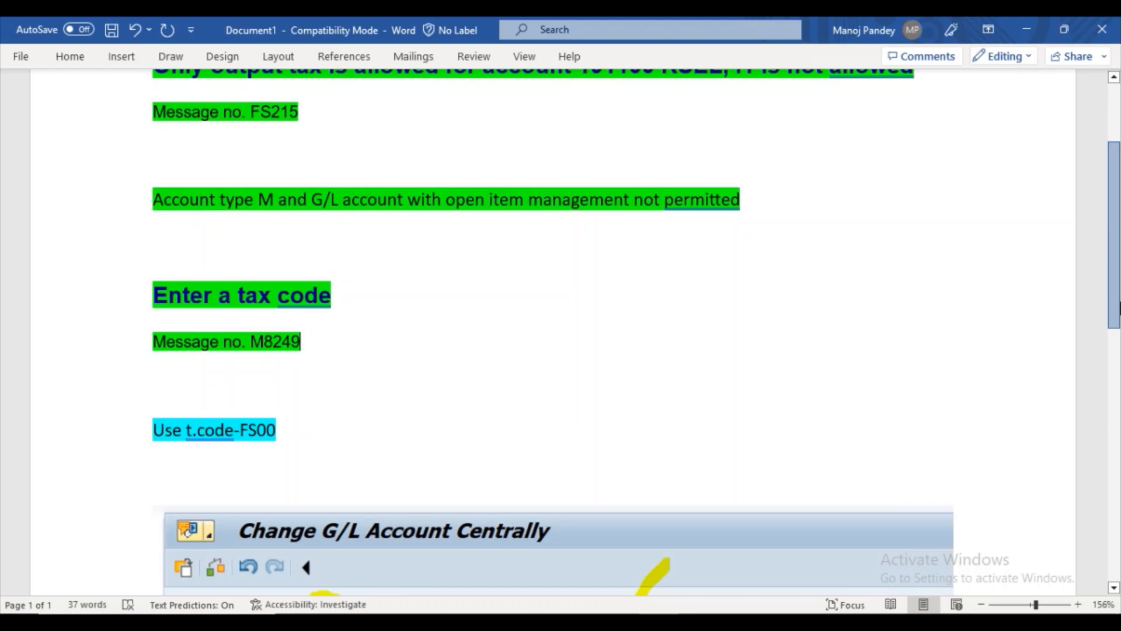
pyautogui.moveTo(1117, 308); pyautogui.dragTo(1117, 455)
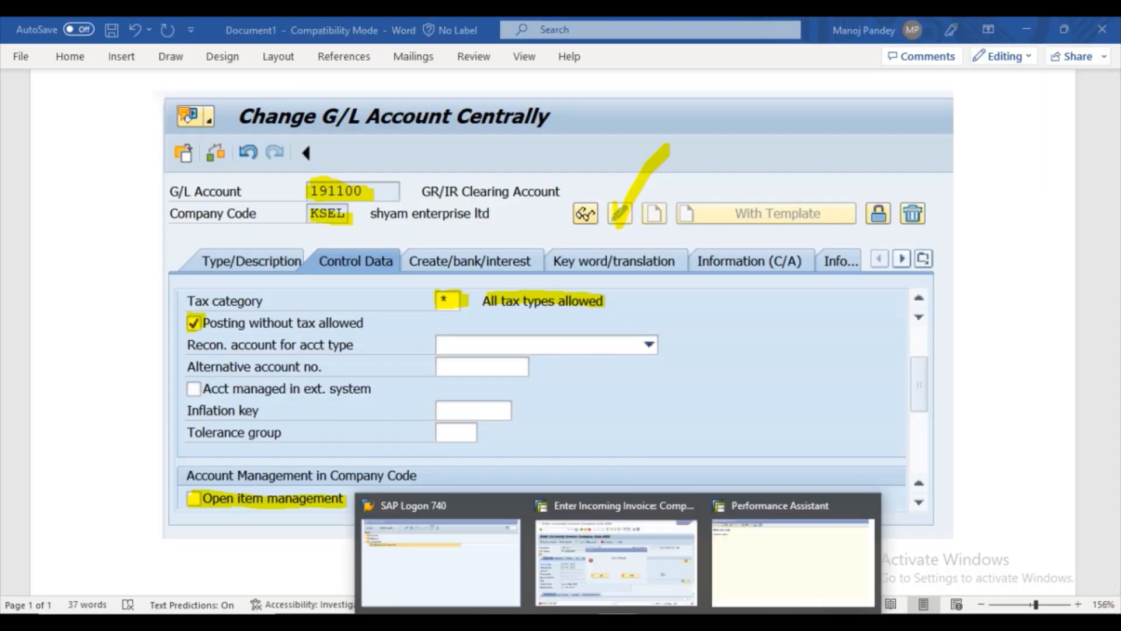
pyautogui.click(661, 583)
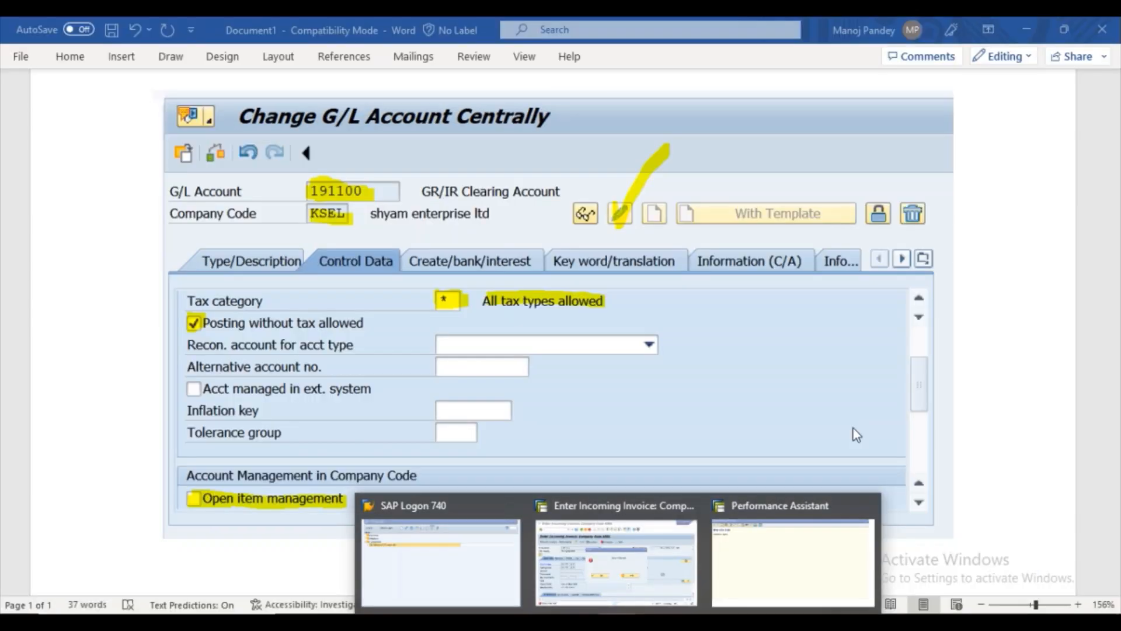